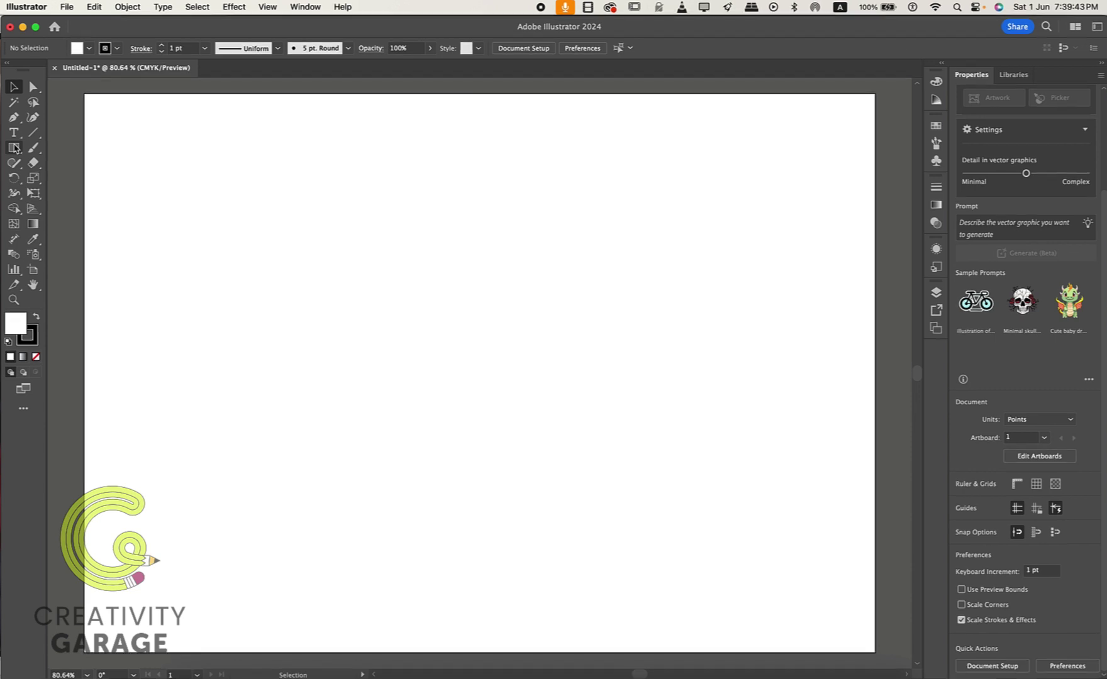
# Step: Draw a large rectangle across the artboard and fill it light blue
pyautogui.click(17, 138)
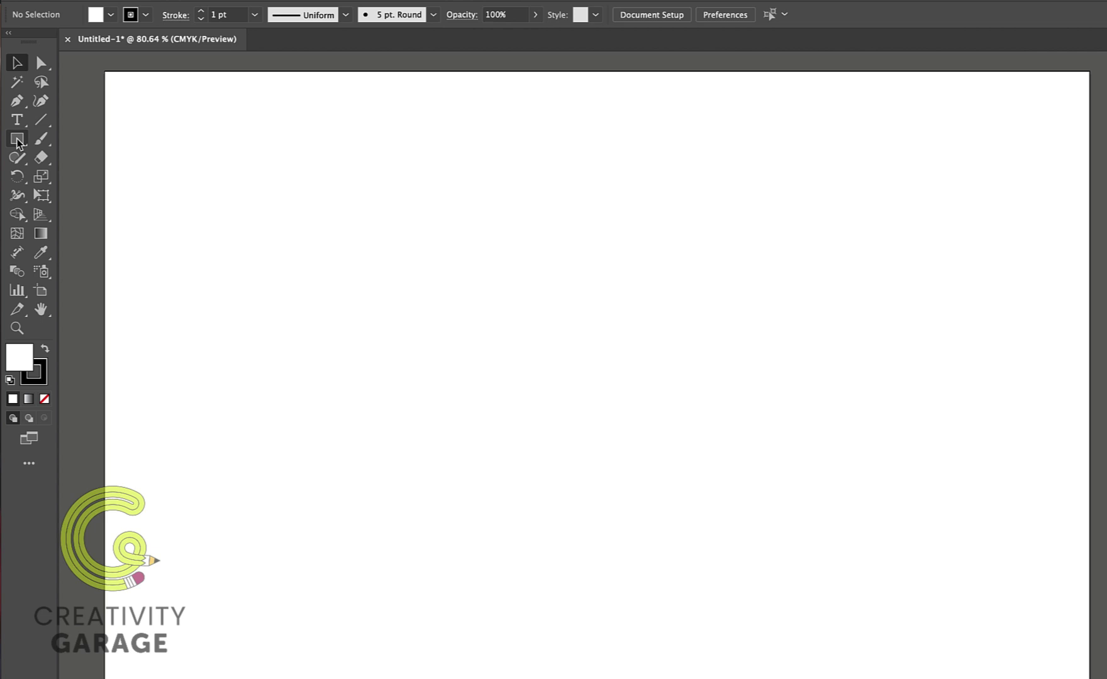
pyautogui.moveTo(202, 165); pyautogui.dragTo(1005, 663)
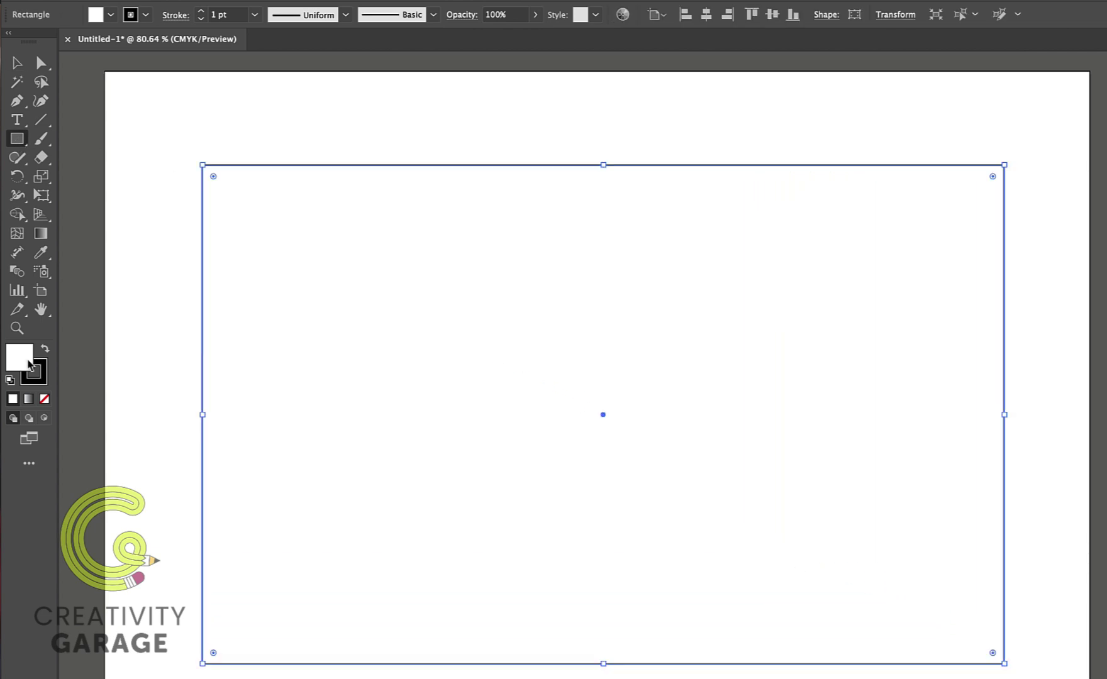
pyautogui.doubleClick(19, 357)
pyautogui.click(501, 50)
pyautogui.press('Return')
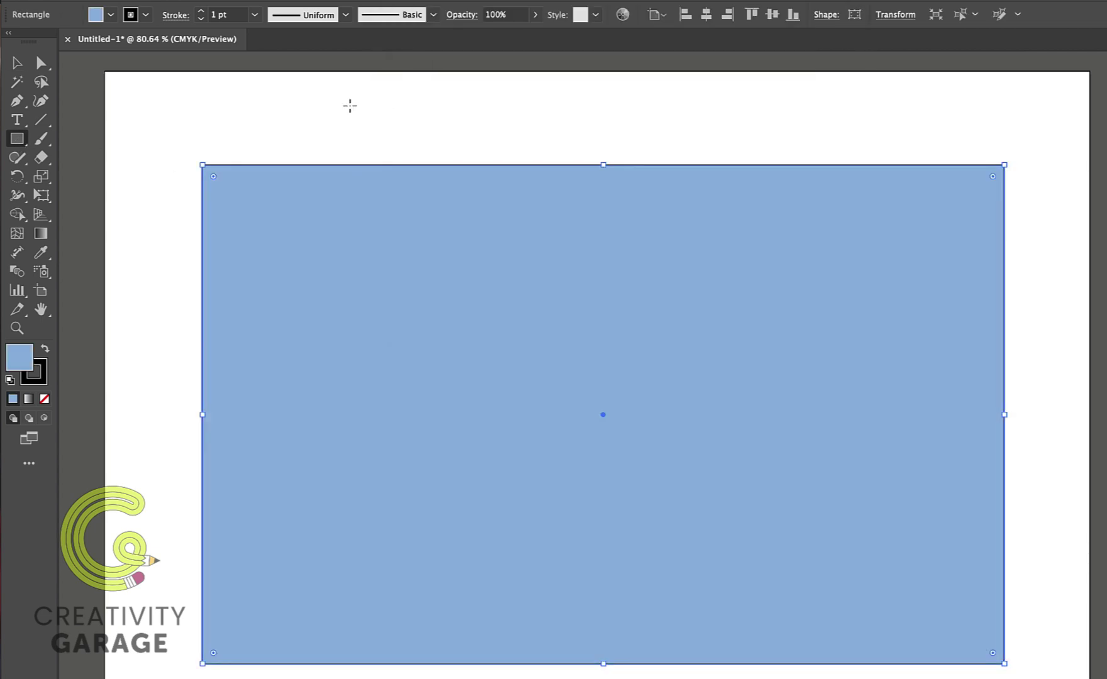
# Step: Draw a red (FF0049) circle at upper left and Alt-drag two copies in a row
pyautogui.moveTo(17, 138); pyautogui.dragTo(94, 179)
pyautogui.moveTo(380, 296); pyautogui.dragTo(443, 382)
pyautogui.doubleClick(19, 358)
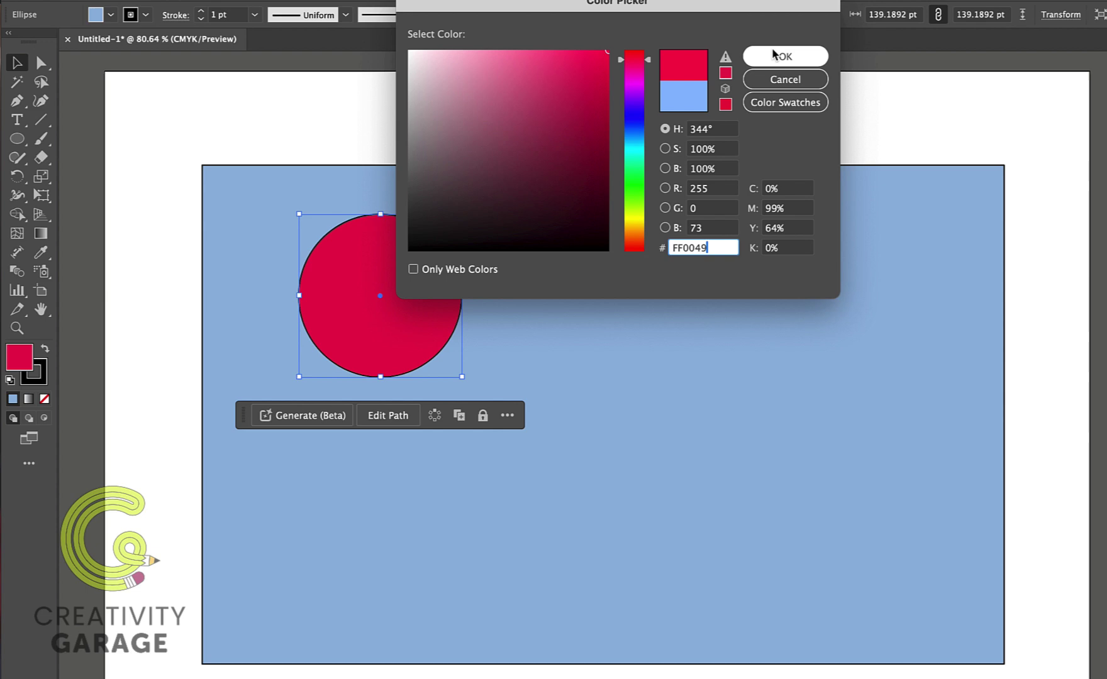
pyautogui.click(780, 52)
pyautogui.press('v')
pyautogui.moveTo(385, 322); pyautogui.dragTo(586, 326)
pyautogui.moveTo(592, 338); pyautogui.dragTo(814, 338)
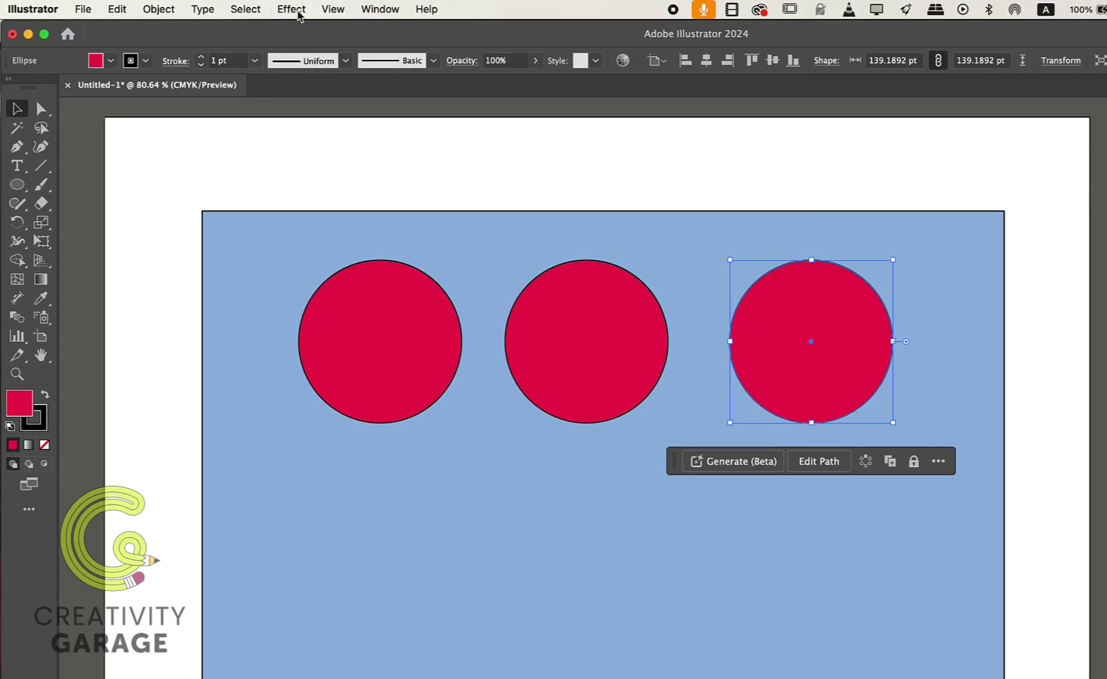
# Step: Browse Effect > Stylize in the menu bar, then show Stylize from the Properties fx button
pyautogui.click(298, 15)
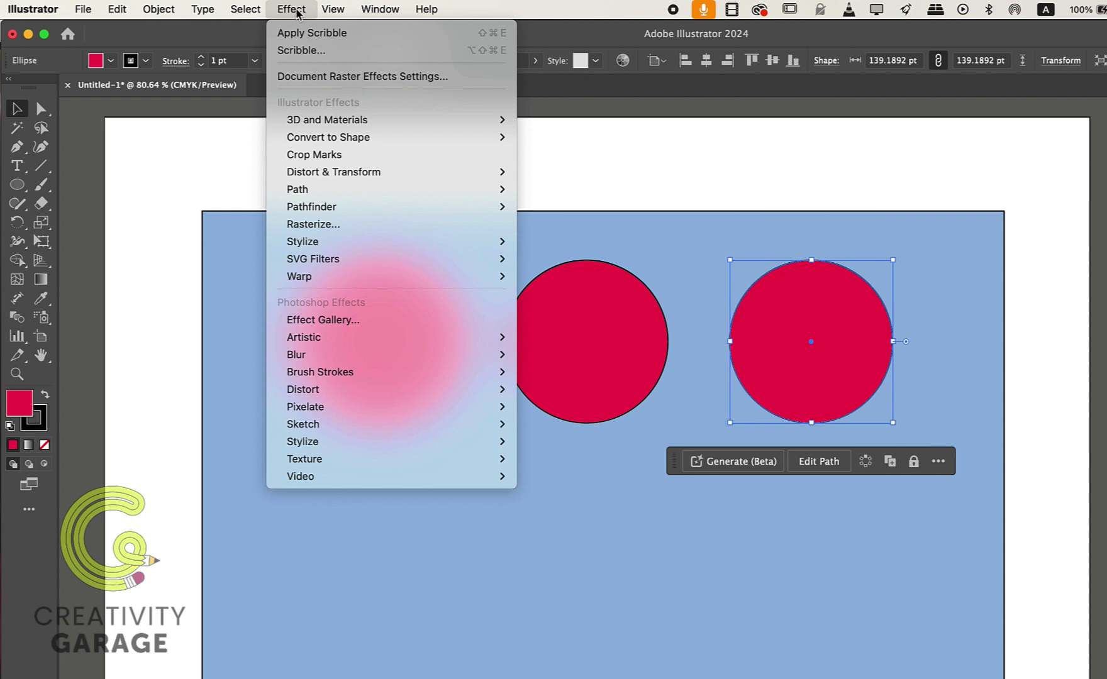
pyautogui.moveTo(340, 239)
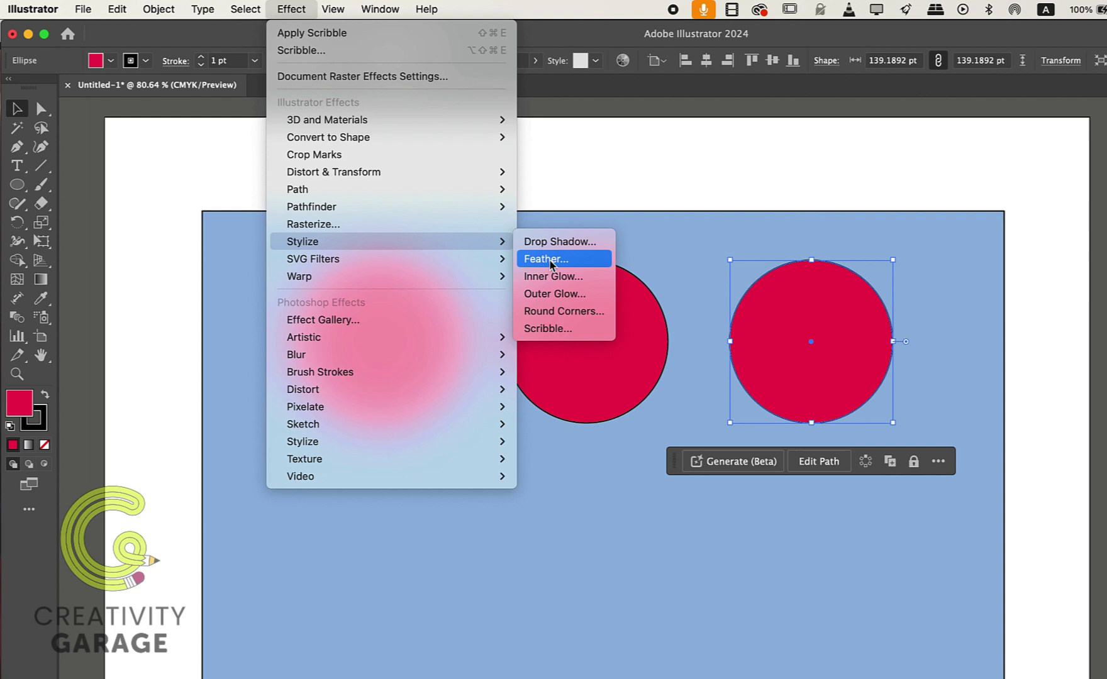
pyautogui.click(764, 242)
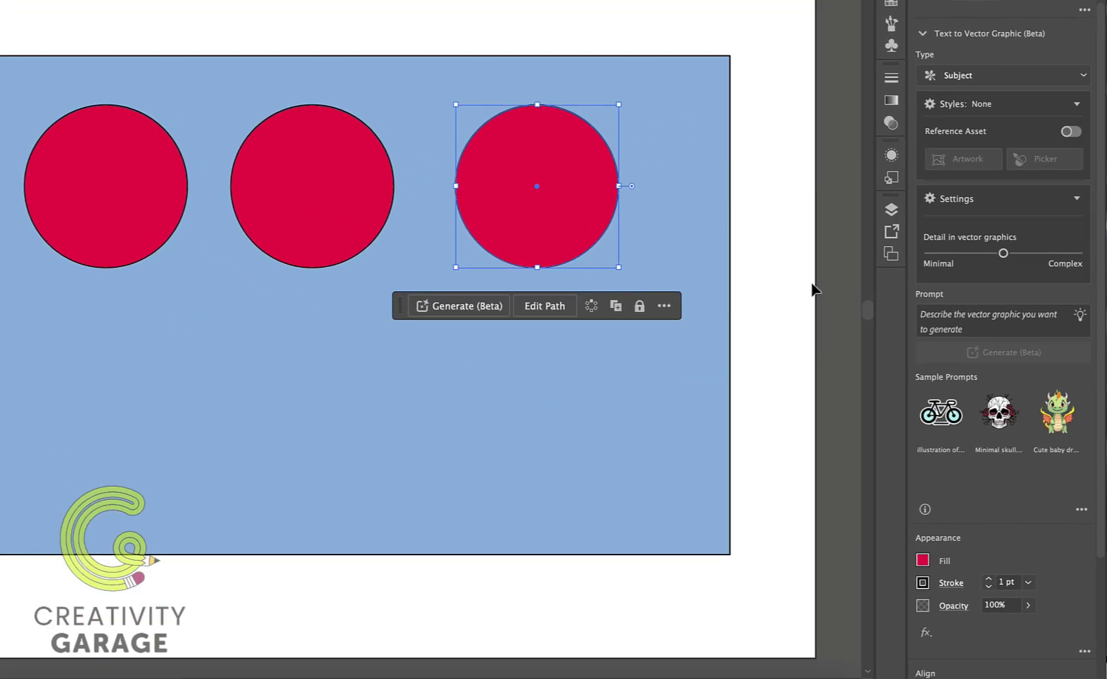
pyautogui.click(928, 634)
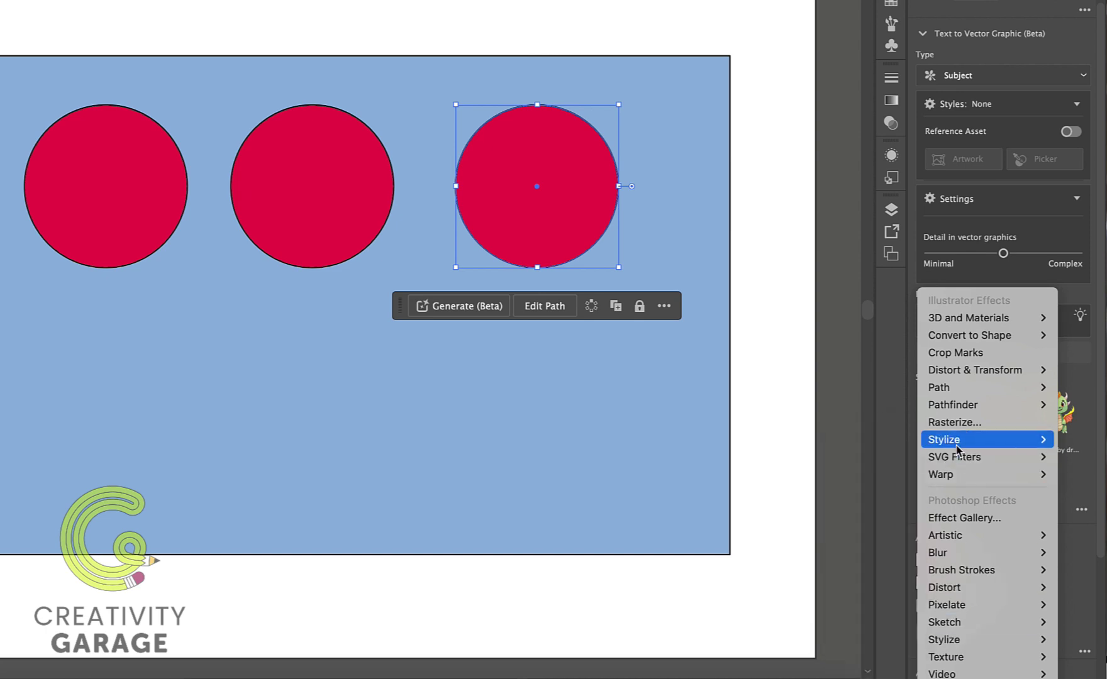
pyautogui.moveTo(957, 446)
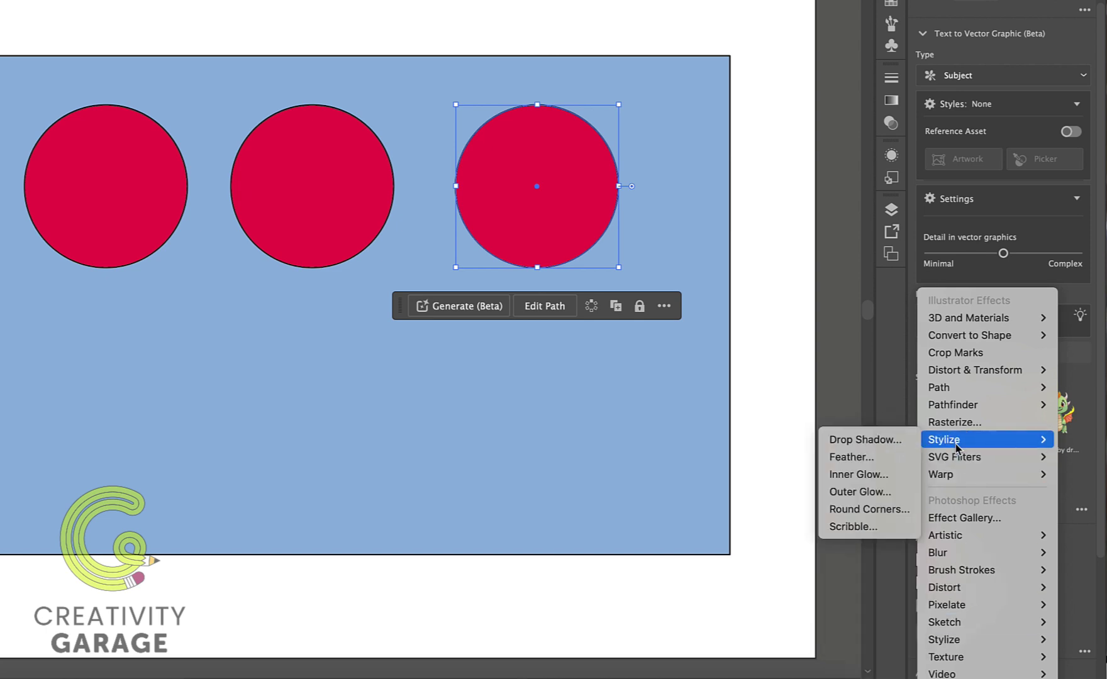
# Step: Add a Drop Shadow, trying Screen, Overlay and Color Burn modes before settling on Multiply
pyautogui.click(857, 441)
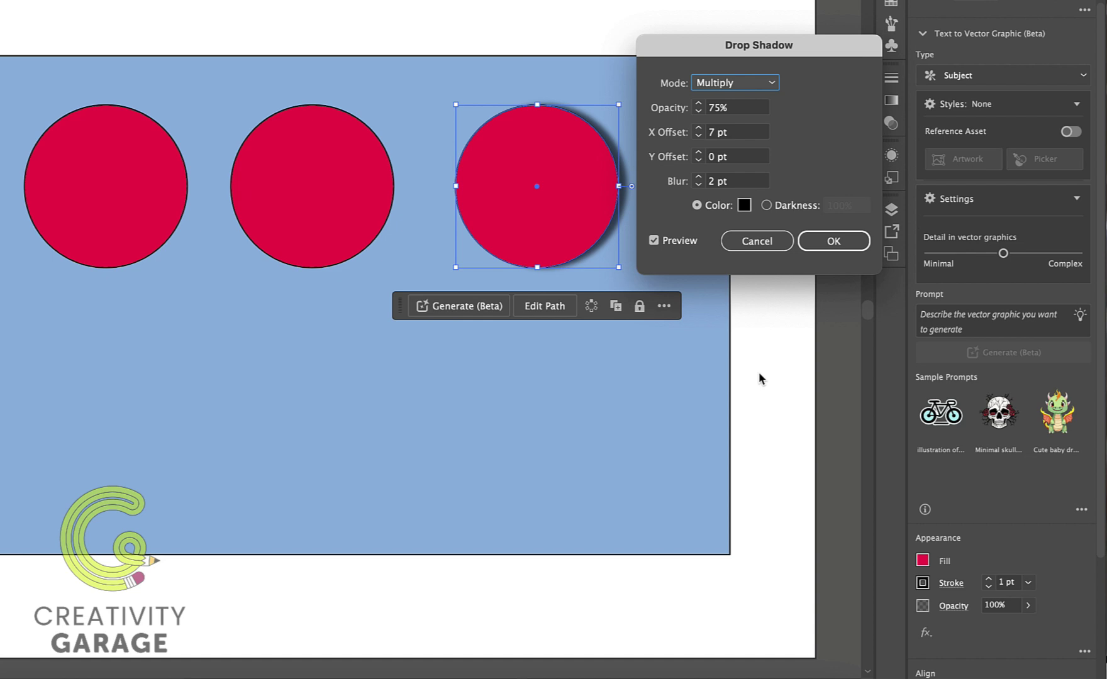
pyautogui.moveTo(819, 51); pyautogui.dragTo(854, 53)
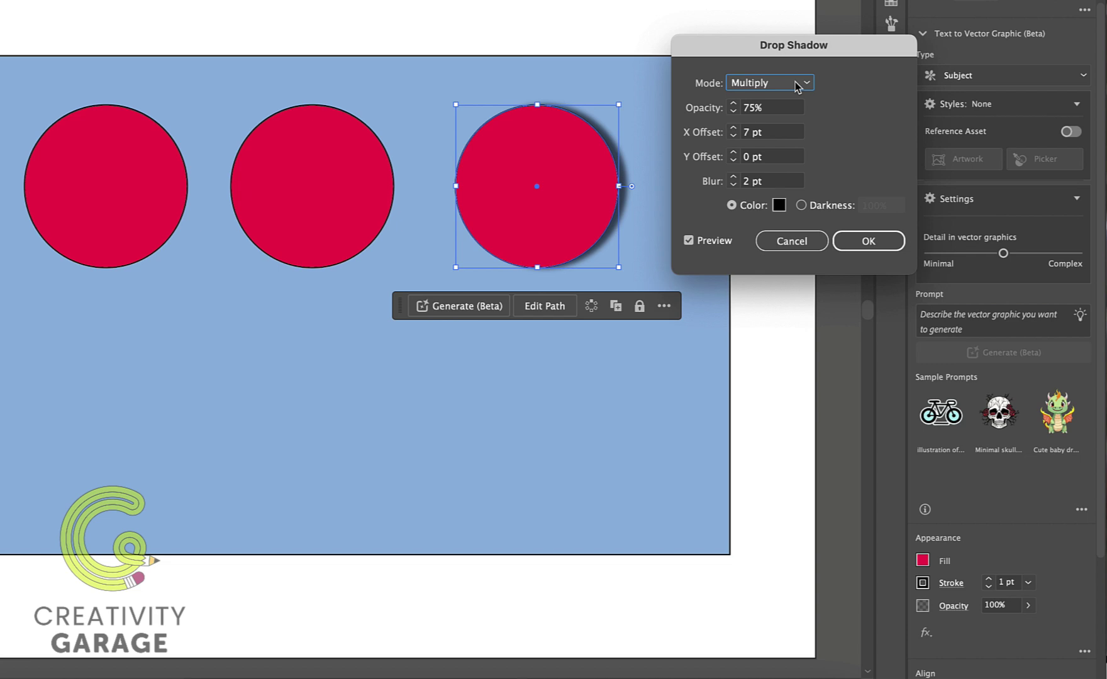
pyautogui.click(798, 86)
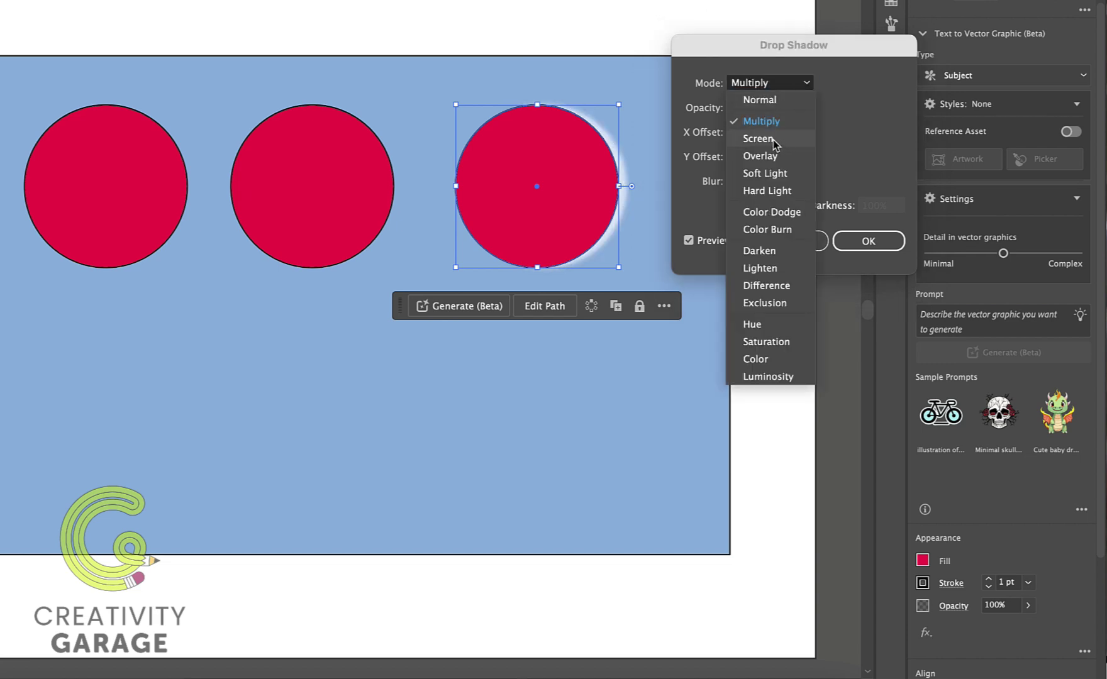
pyautogui.click(776, 144)
pyautogui.click(800, 83)
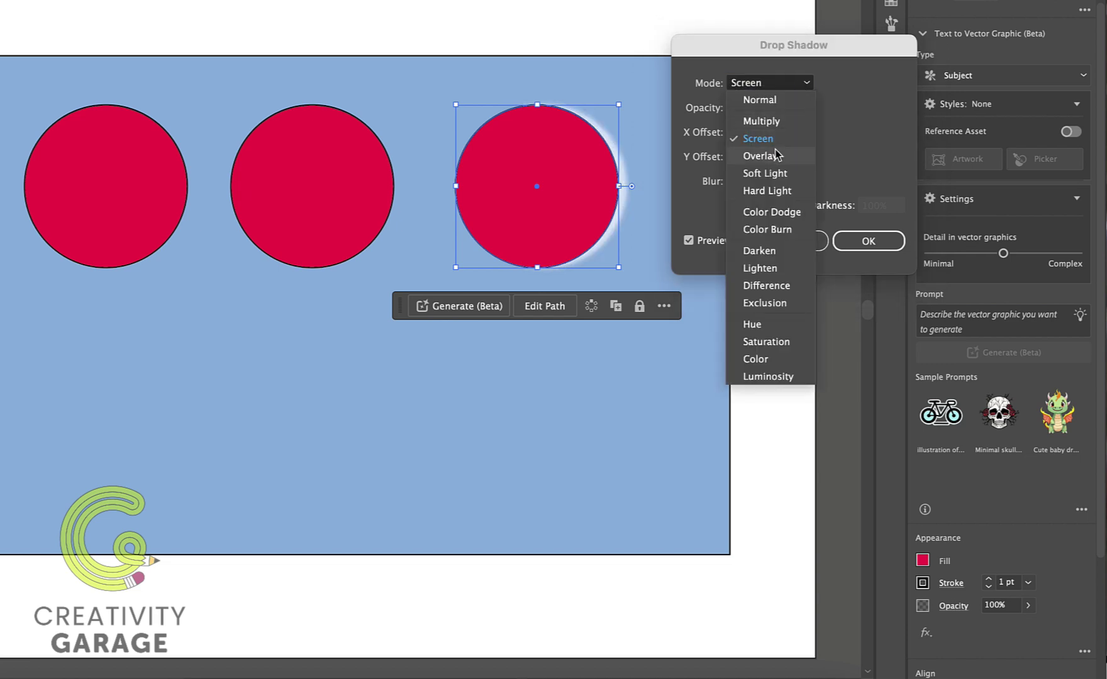
pyautogui.click(776, 155)
pyautogui.click(792, 85)
pyautogui.click(780, 229)
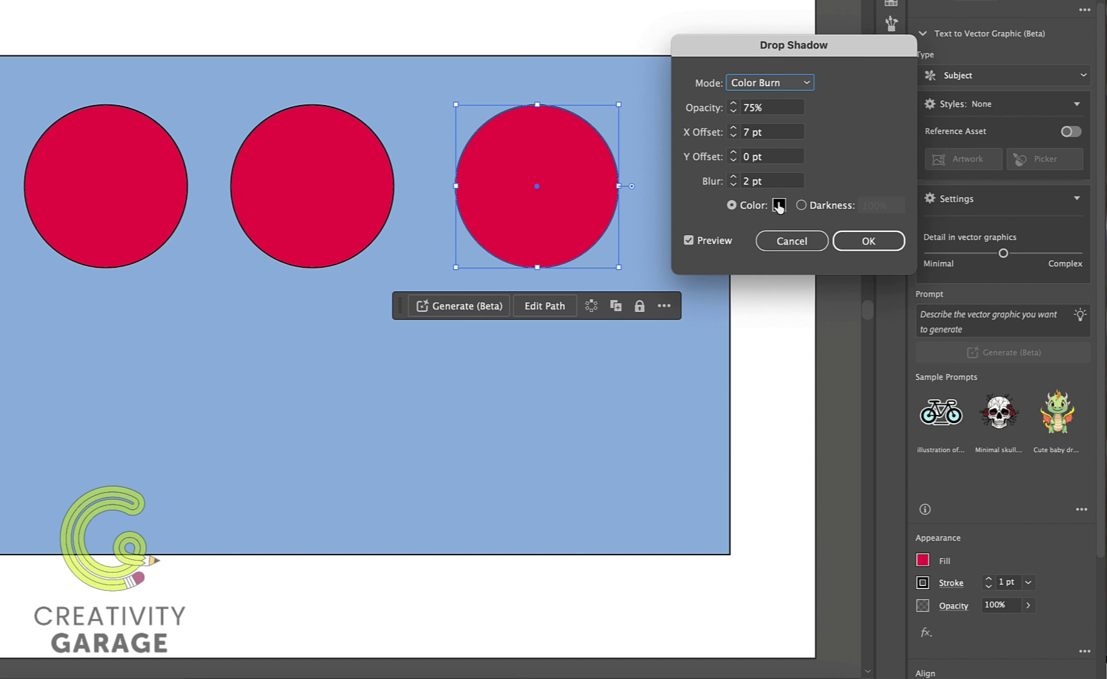
pyautogui.click(797, 87)
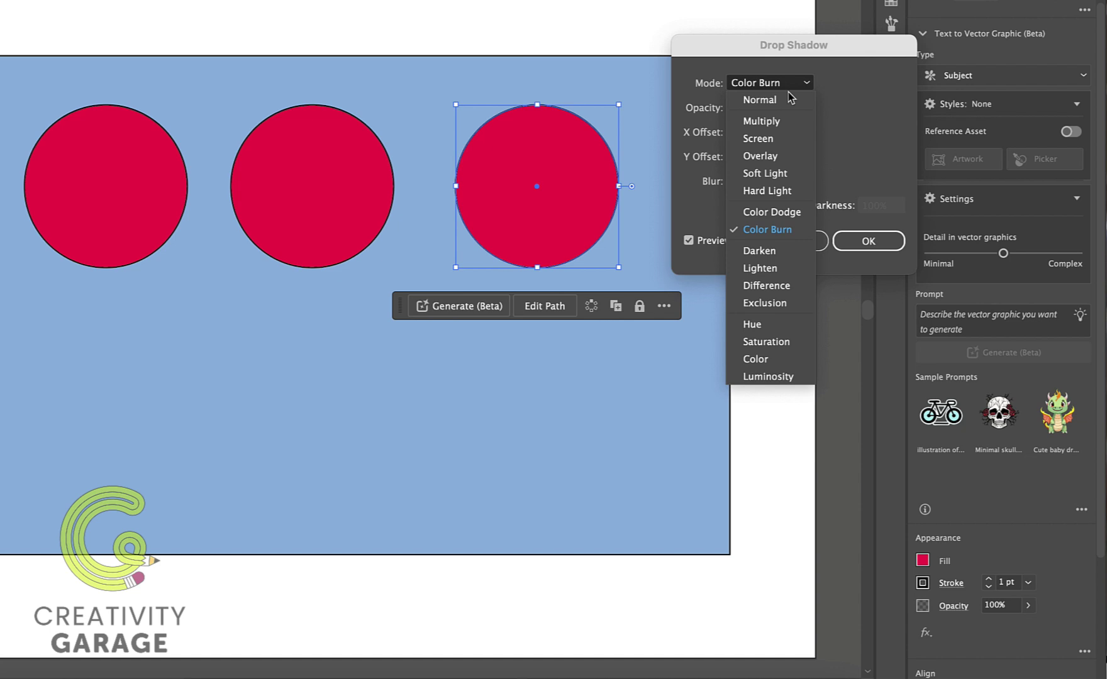
pyautogui.click(773, 124)
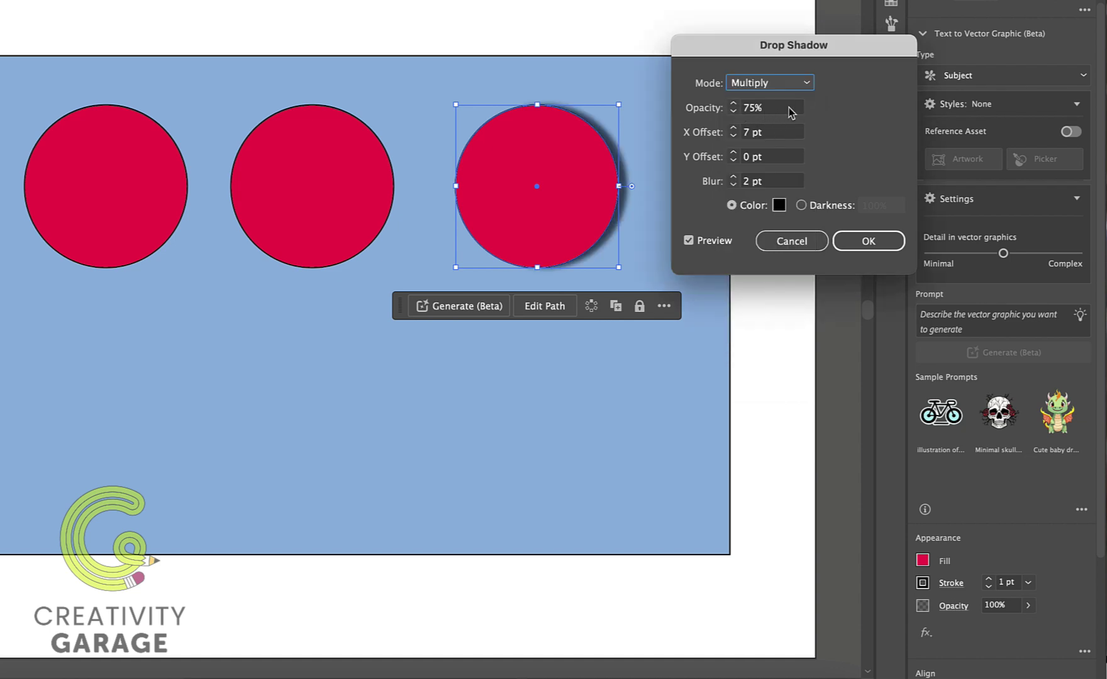
# Step: Nudge the shadow opacity down, then back up to 75%
pyautogui.click(734, 112)
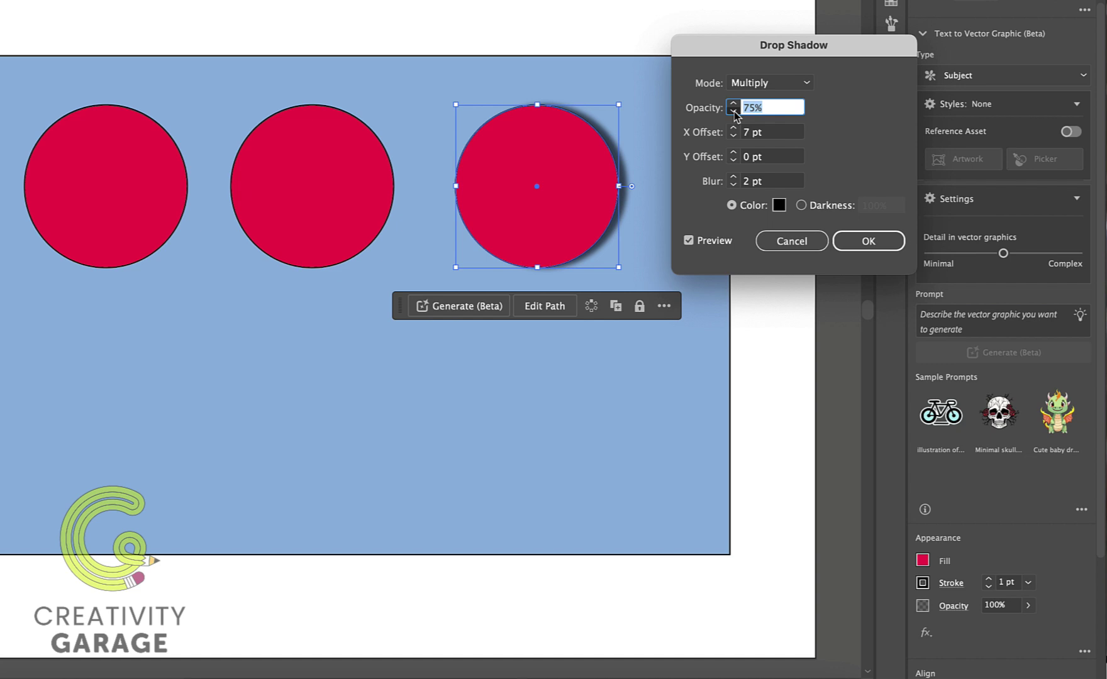
pyautogui.click(733, 112)
pyautogui.click(734, 112)
pyautogui.click(734, 104)
pyautogui.click(734, 104)
pyautogui.click(733, 104)
pyautogui.click(733, 104)
pyautogui.click(734, 104)
# Step: Set the shadow X Offset to 4 pt and enter -4 for the Y Offset
pyautogui.click(734, 136)
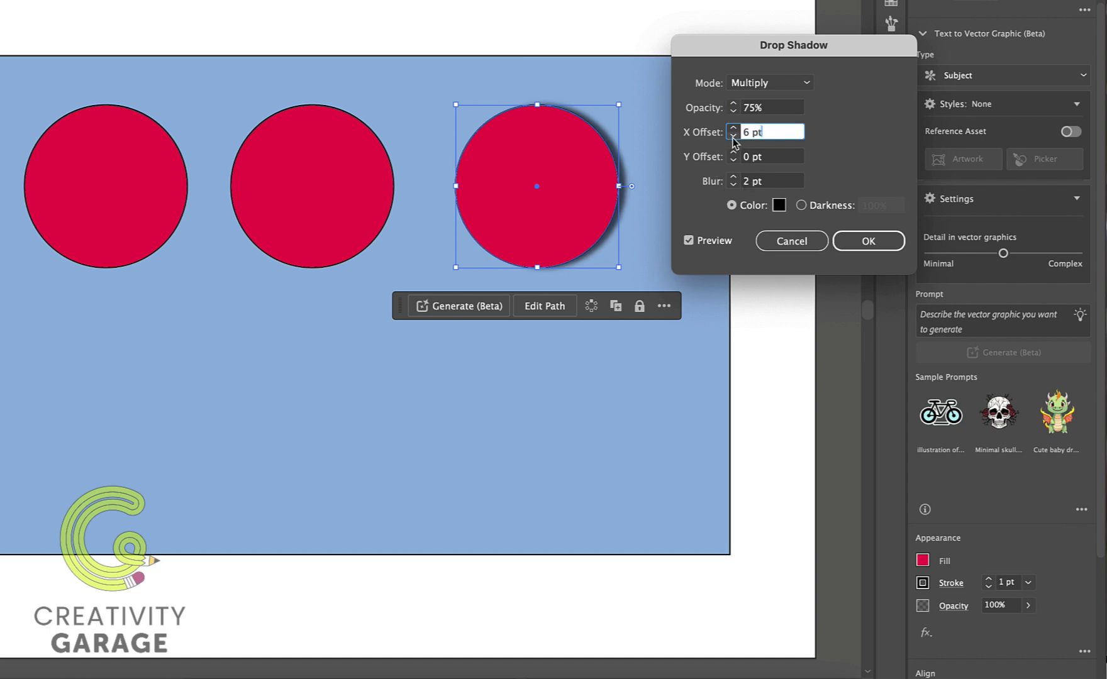
pyautogui.click(734, 136)
pyautogui.click(733, 136)
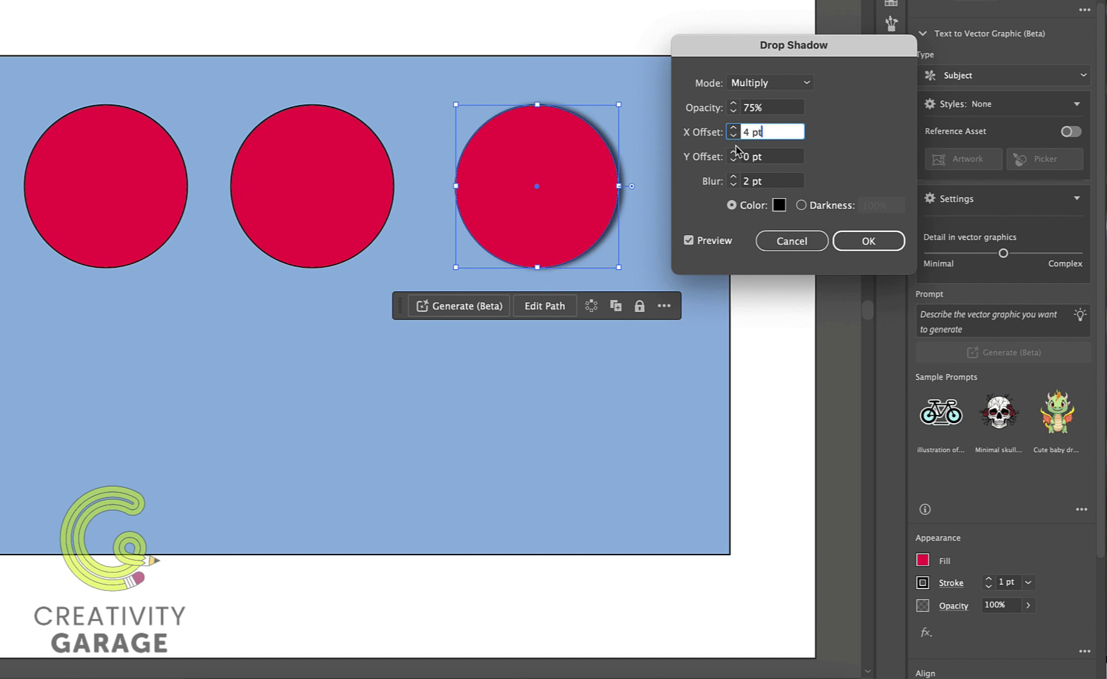
pyautogui.press('Tab')
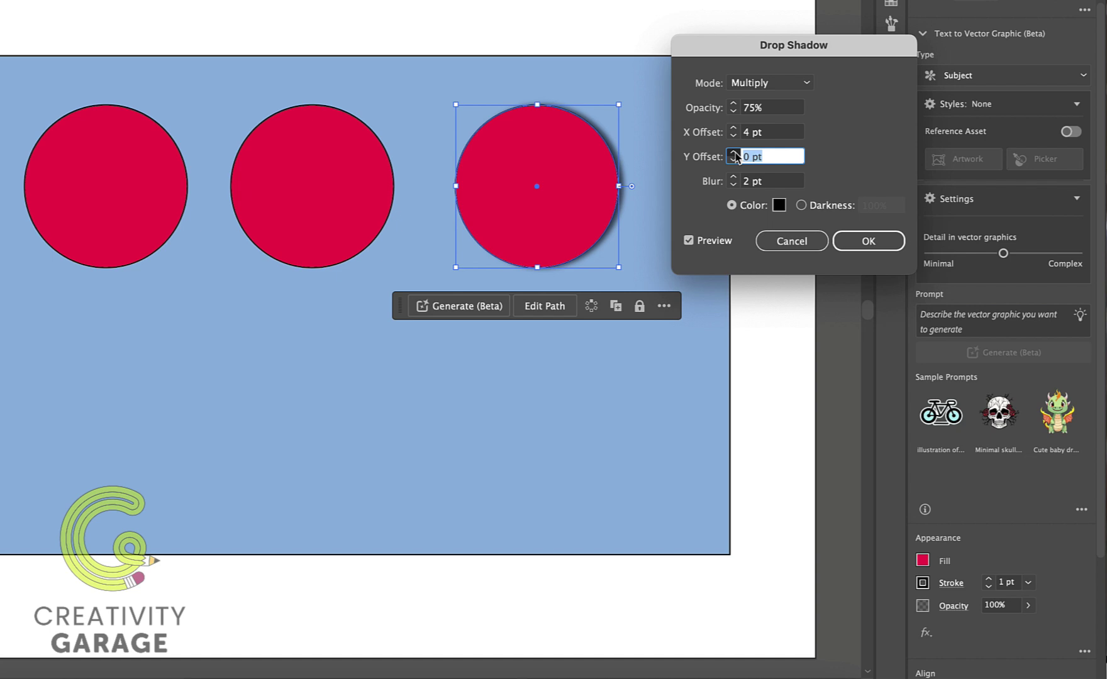
pyautogui.click(734, 154)
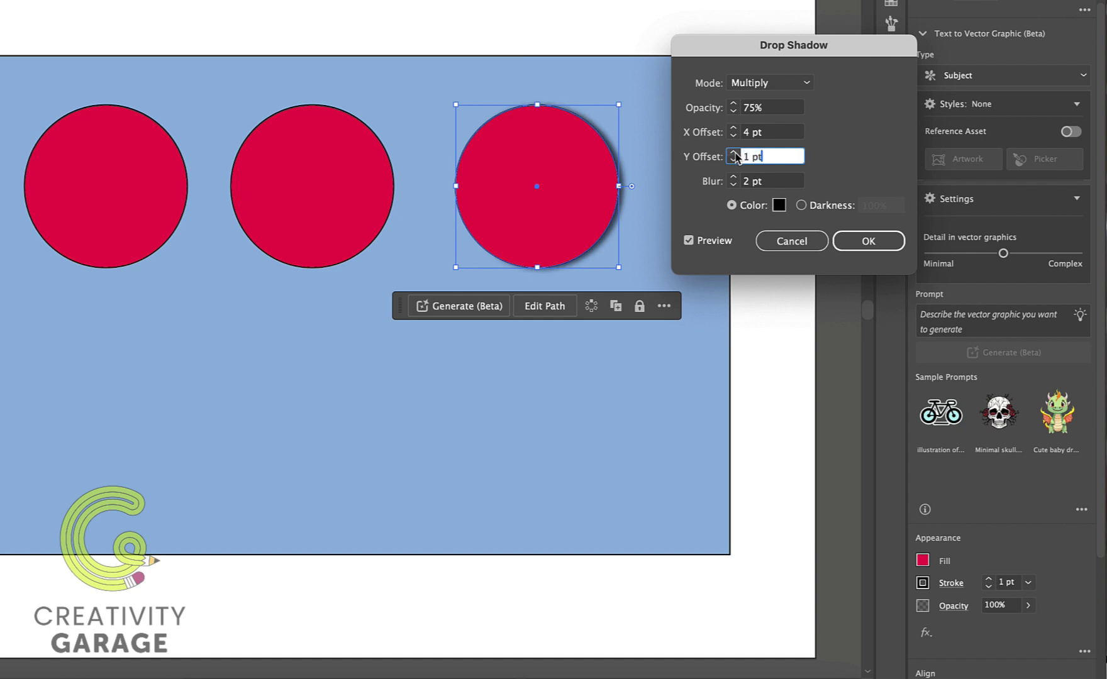
pyautogui.click(734, 154)
pyautogui.click(734, 153)
pyautogui.click(734, 153)
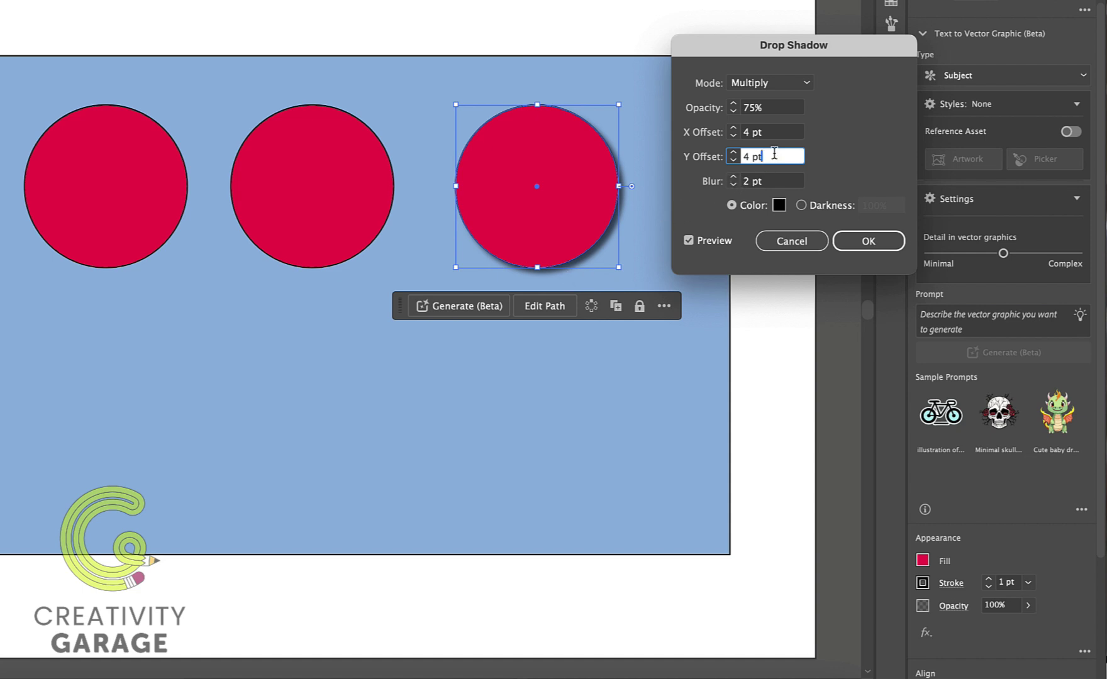
pyautogui.moveTo(769, 156); pyautogui.dragTo(736, 159)
pyautogui.write('-4')
# Step: Apply the −4 pt Y offset and change the X Offset to −4 pt
pyautogui.click(786, 181)
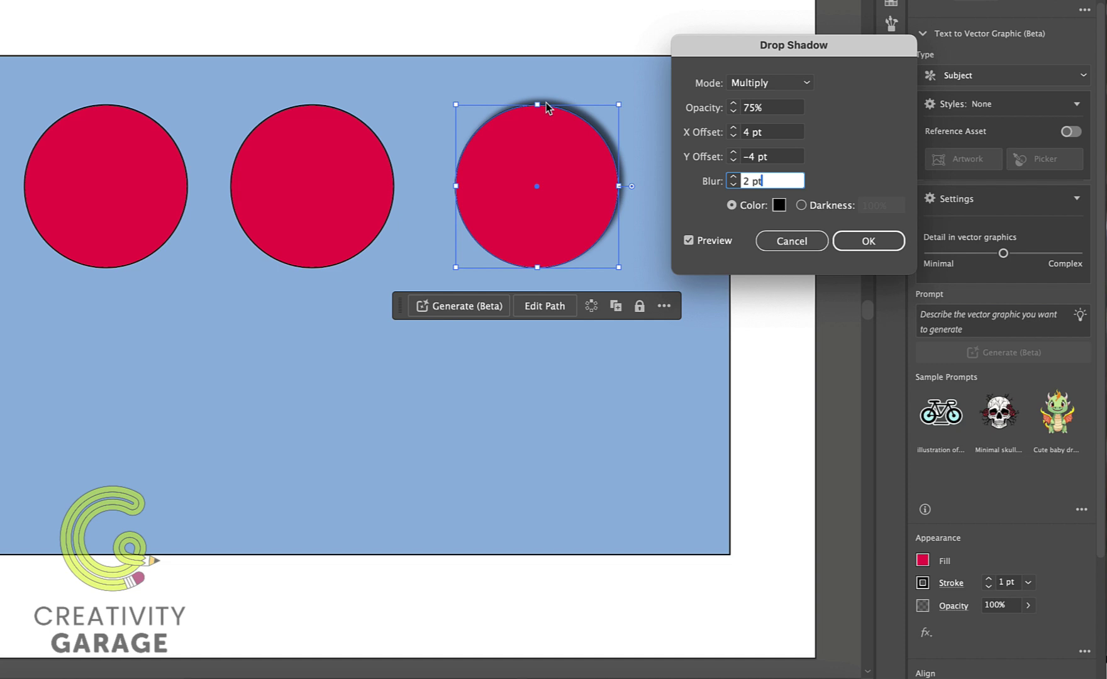
pyautogui.click(769, 133)
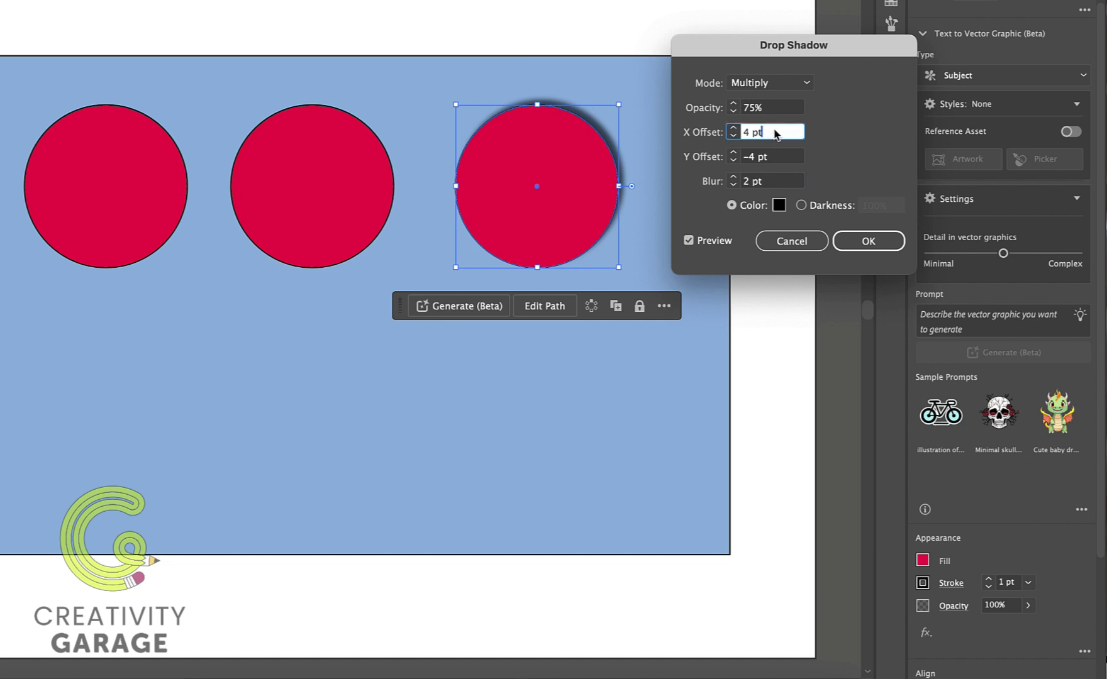
pyautogui.moveTo(770, 134); pyautogui.dragTo(733, 135)
pyautogui.write('-4')
pyautogui.click(795, 183)
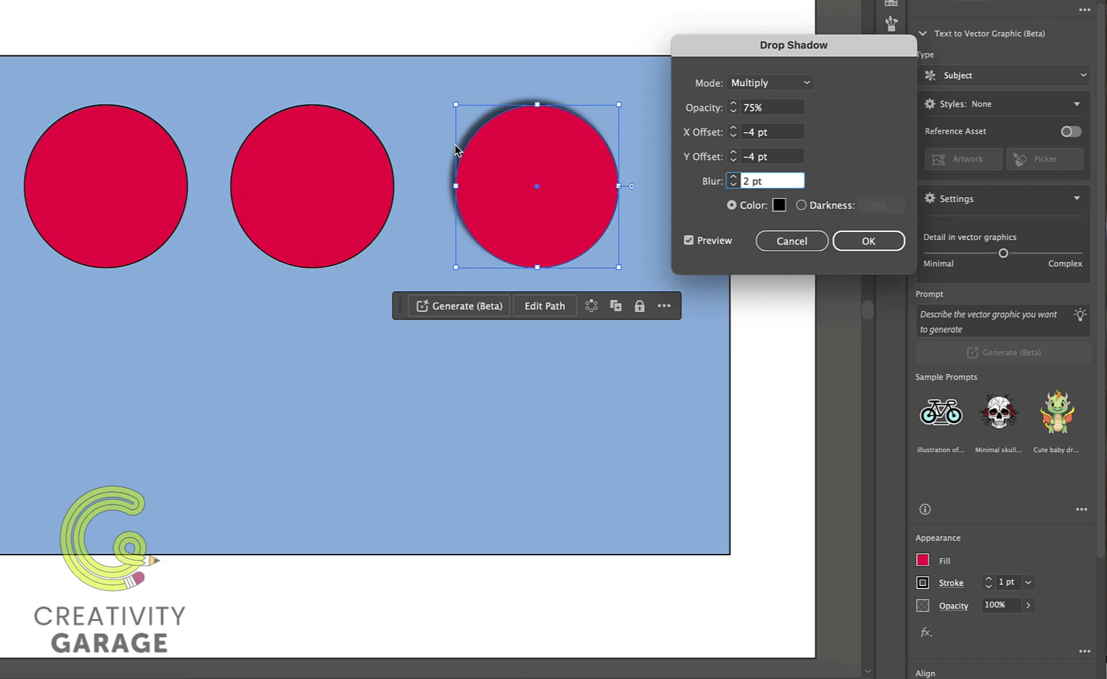
# Step: Test the shadow blur at 6 pt, then step it back to 2 pt
pyautogui.click(734, 179)
pyautogui.click(733, 179)
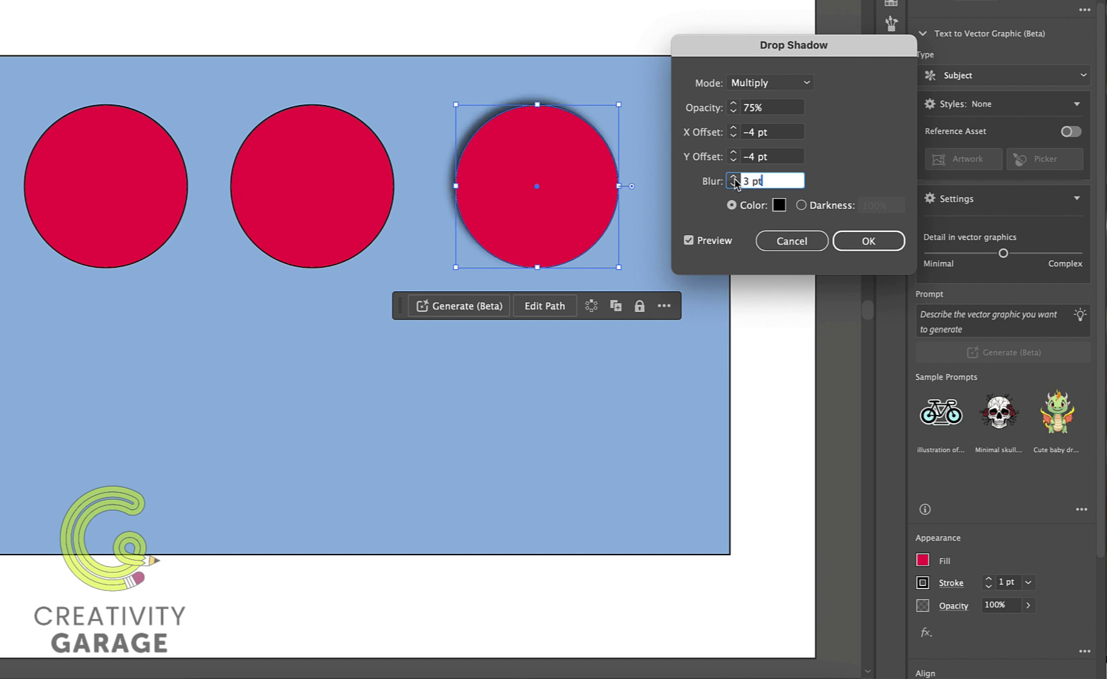
pyautogui.click(734, 178)
pyautogui.click(734, 178)
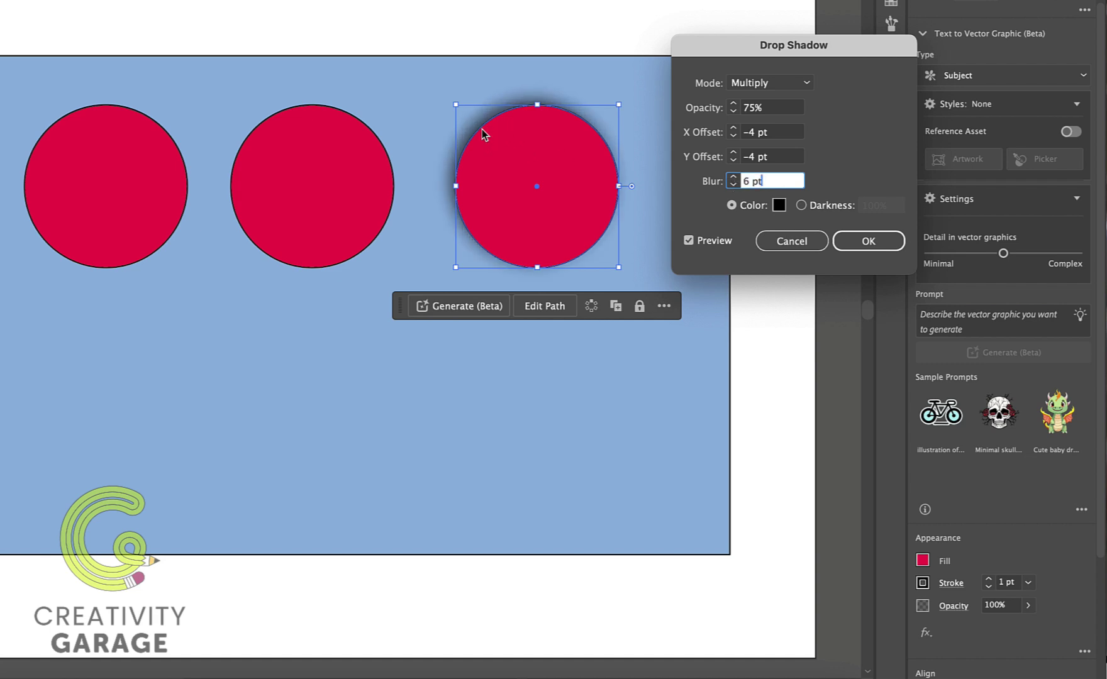
pyautogui.click(733, 185)
pyautogui.click(733, 185)
pyautogui.click(733, 185)
pyautogui.click(733, 186)
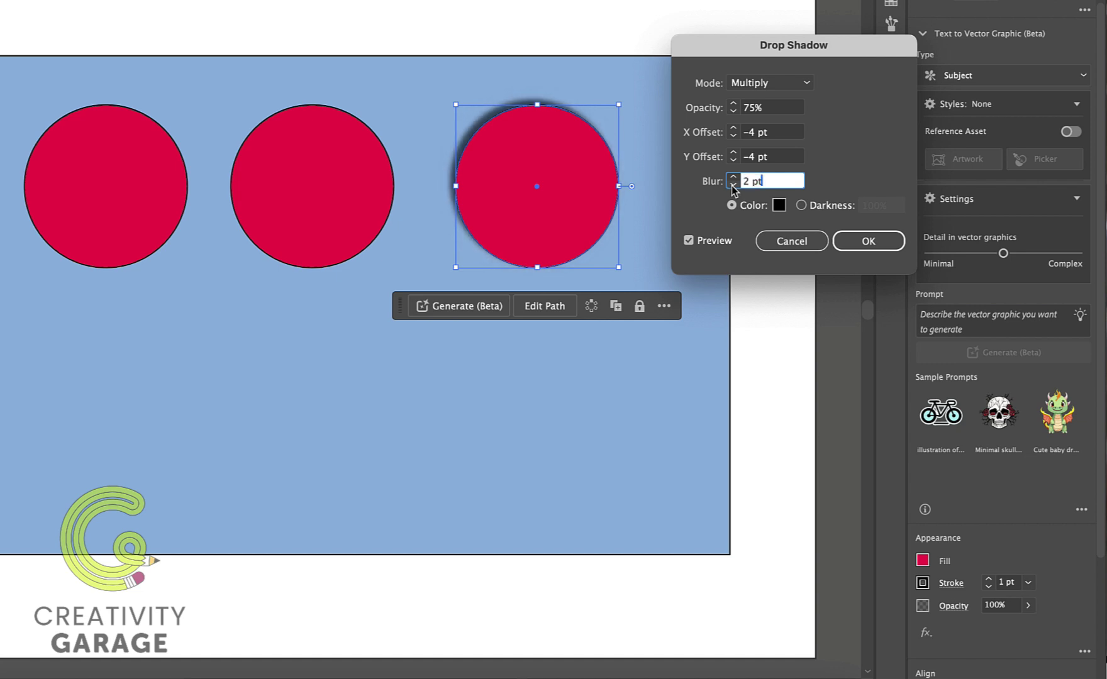
# Step: Try a bright blue shadow colour, then change it to pure black
pyautogui.click(780, 205)
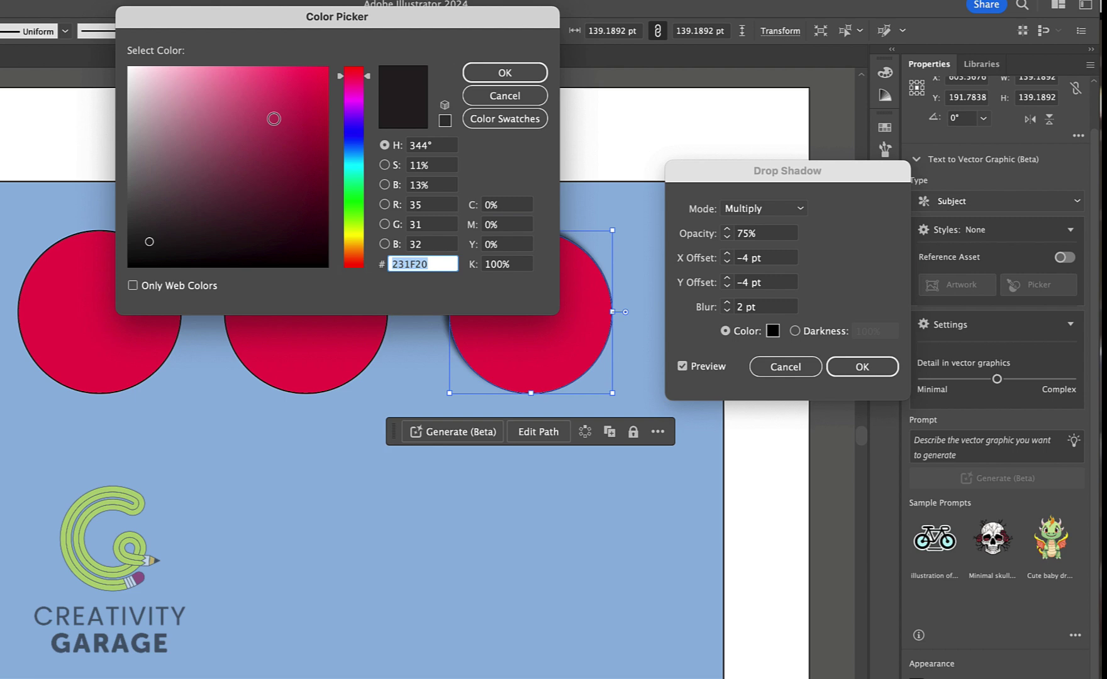
pyautogui.click(355, 163)
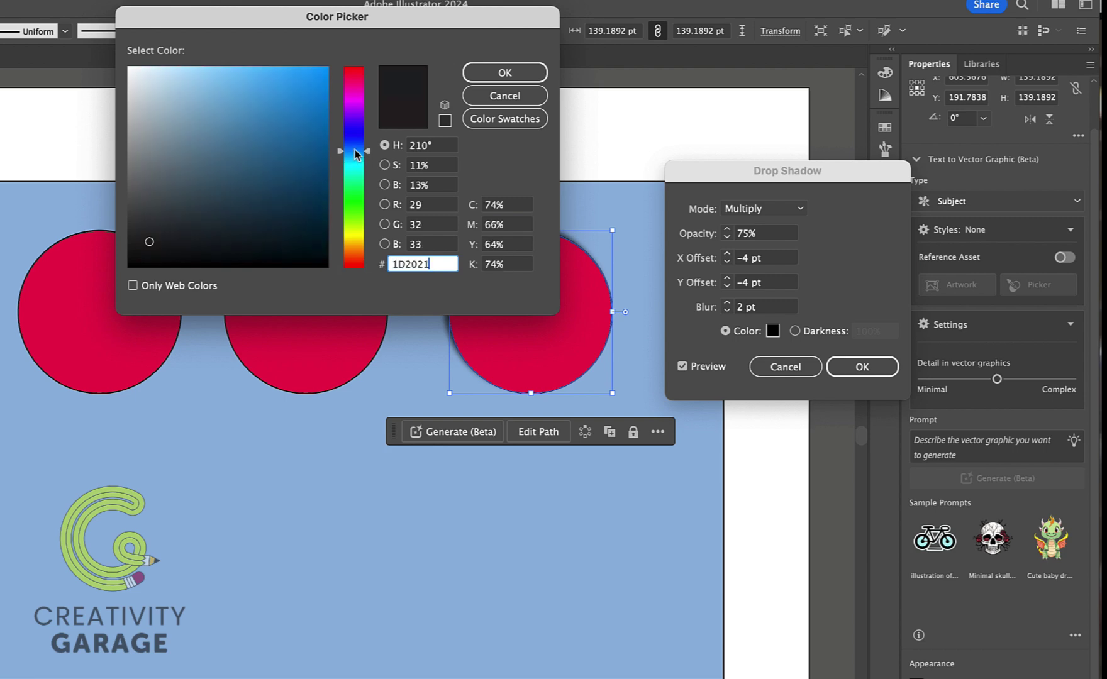
pyautogui.click(290, 72)
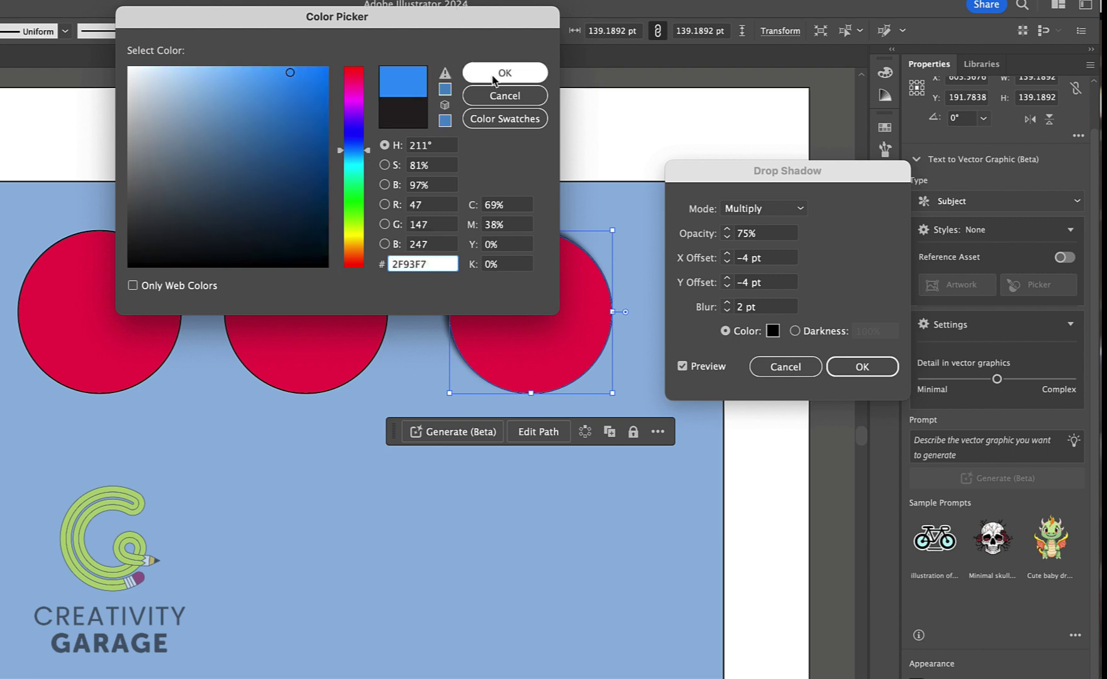
pyautogui.click(493, 78)
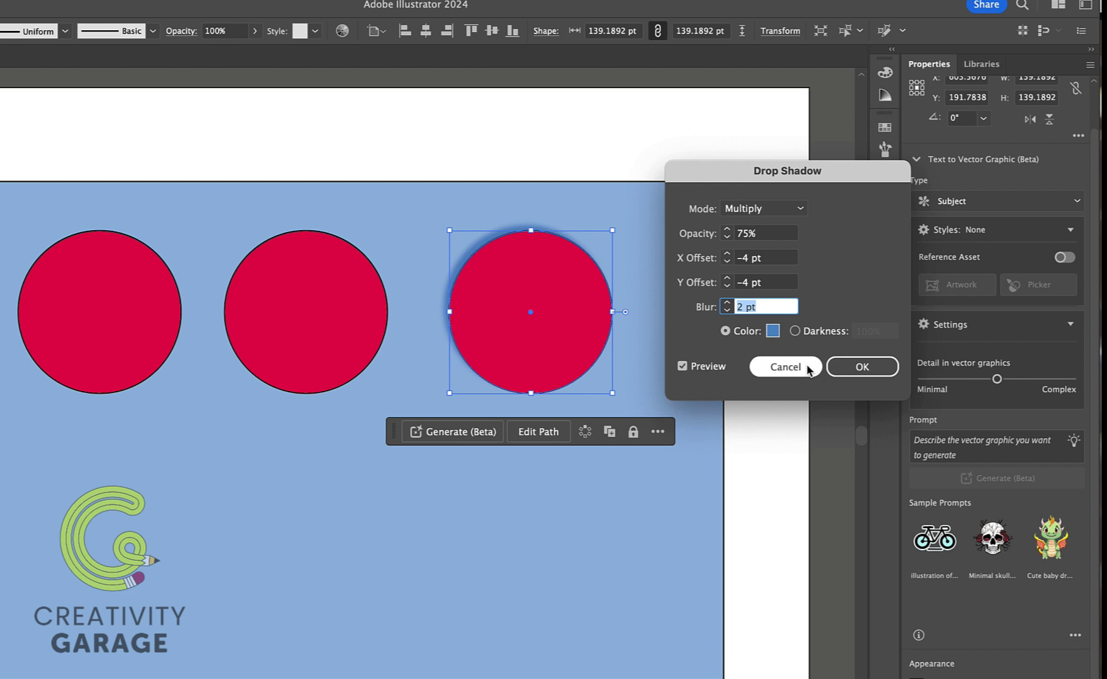
pyautogui.click(773, 330)
pyautogui.click(129, 266)
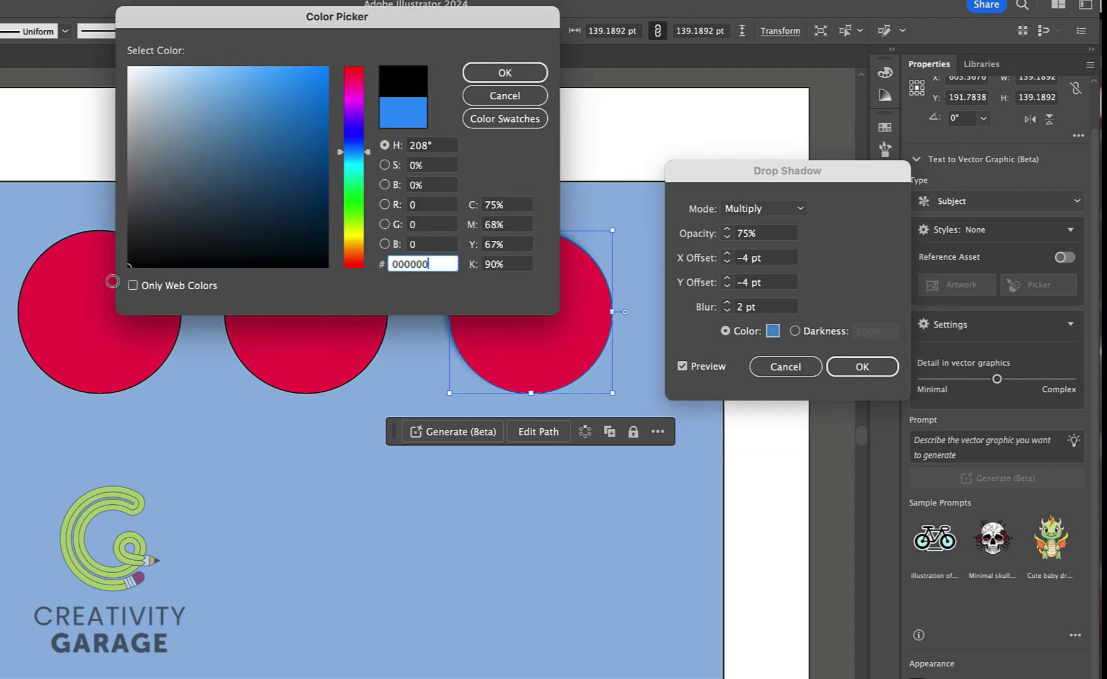
pyautogui.click(490, 73)
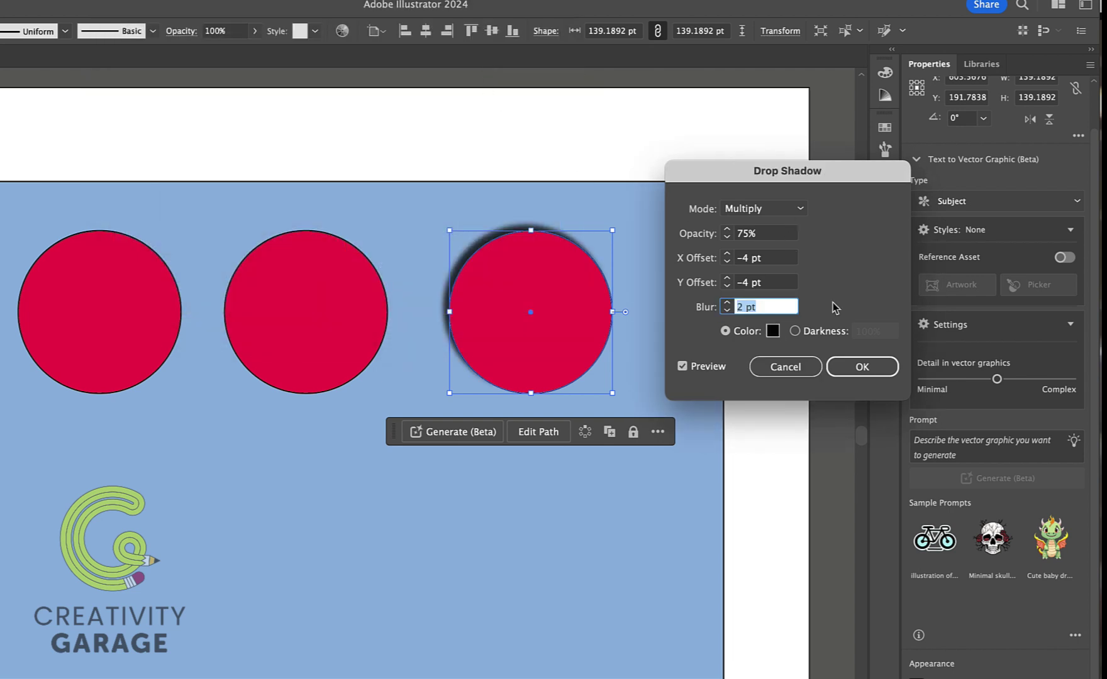
# Step: Try a 50% Darkness shadow, then switch back to the black Color option
pyautogui.click(795, 331)
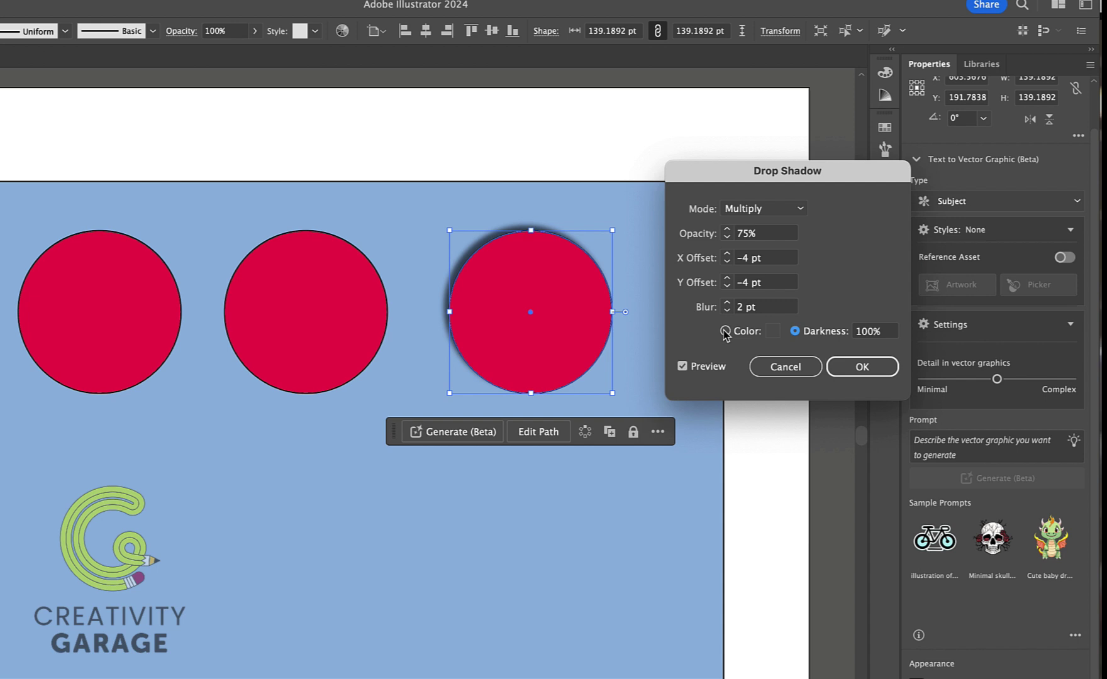
pyautogui.click(856, 337)
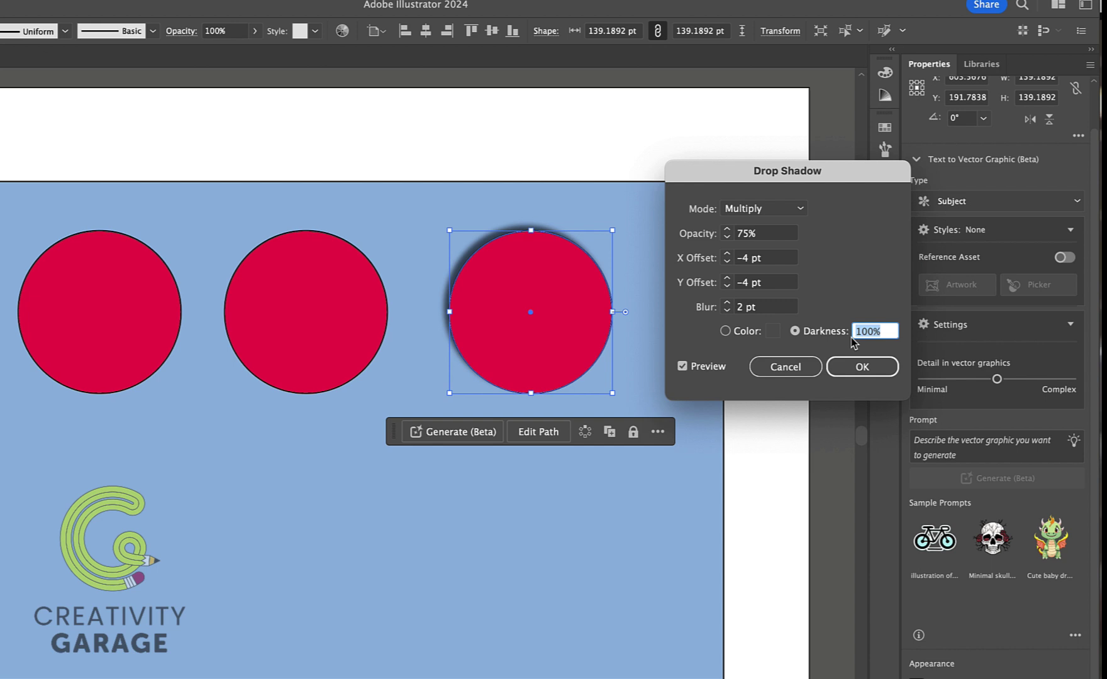
pyautogui.write('50')
pyautogui.press('Tab')
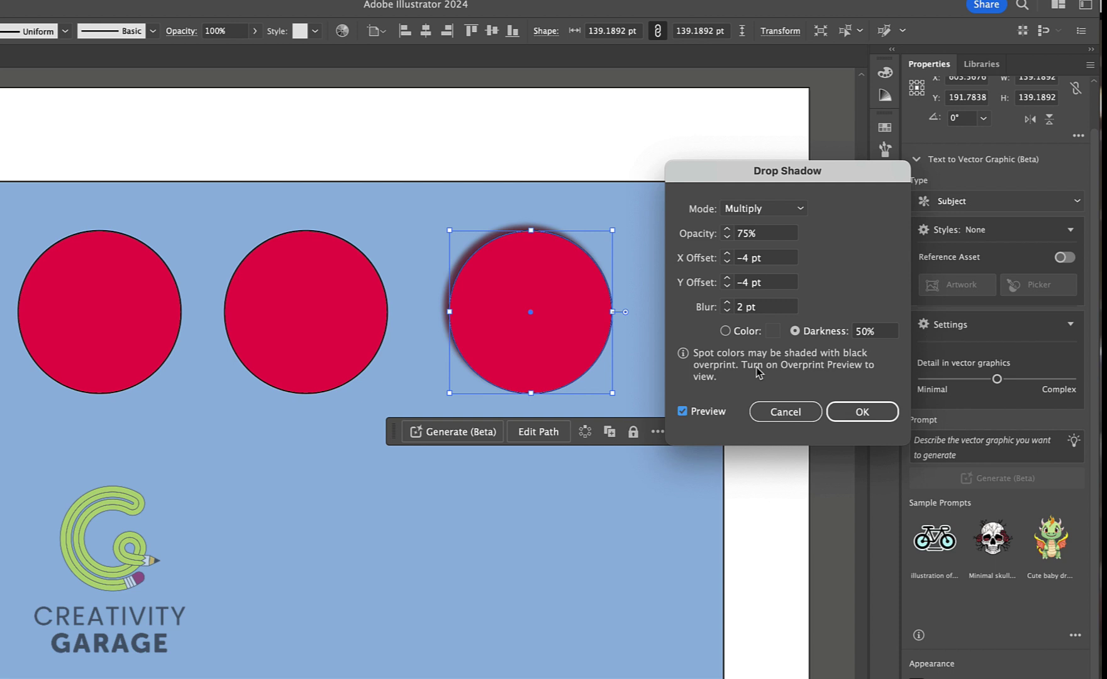
pyautogui.click(726, 332)
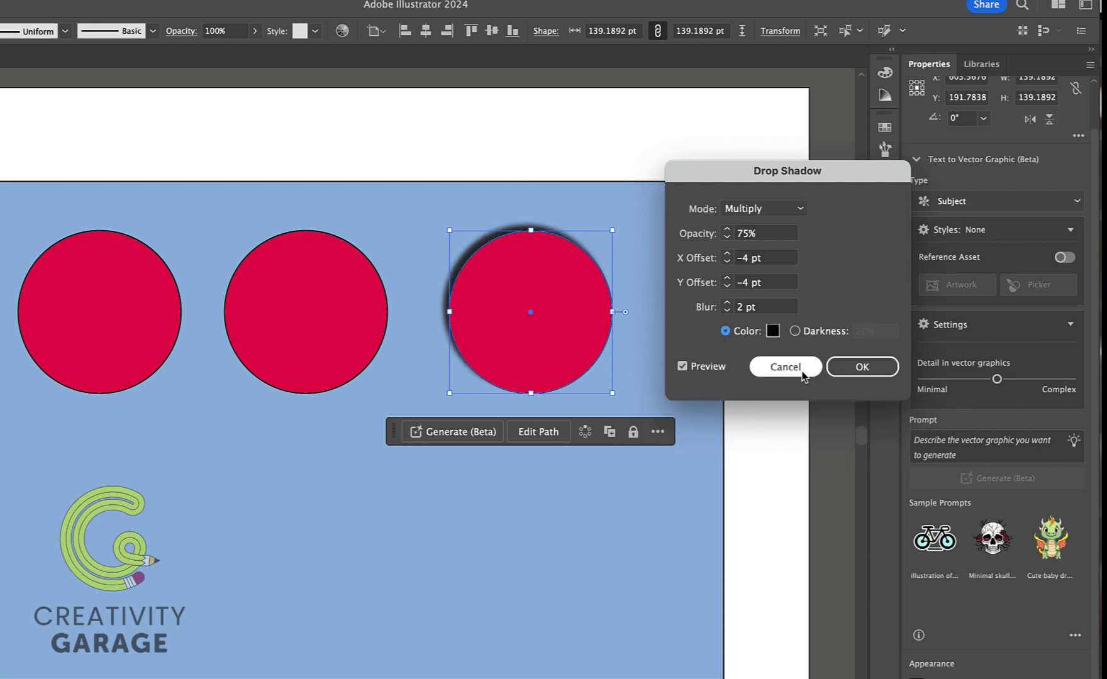
# Step: Commit the right circle's drop shadow, then select the middle circle and show its effects list
pyautogui.click(862, 375)
pyautogui.click(633, 371)
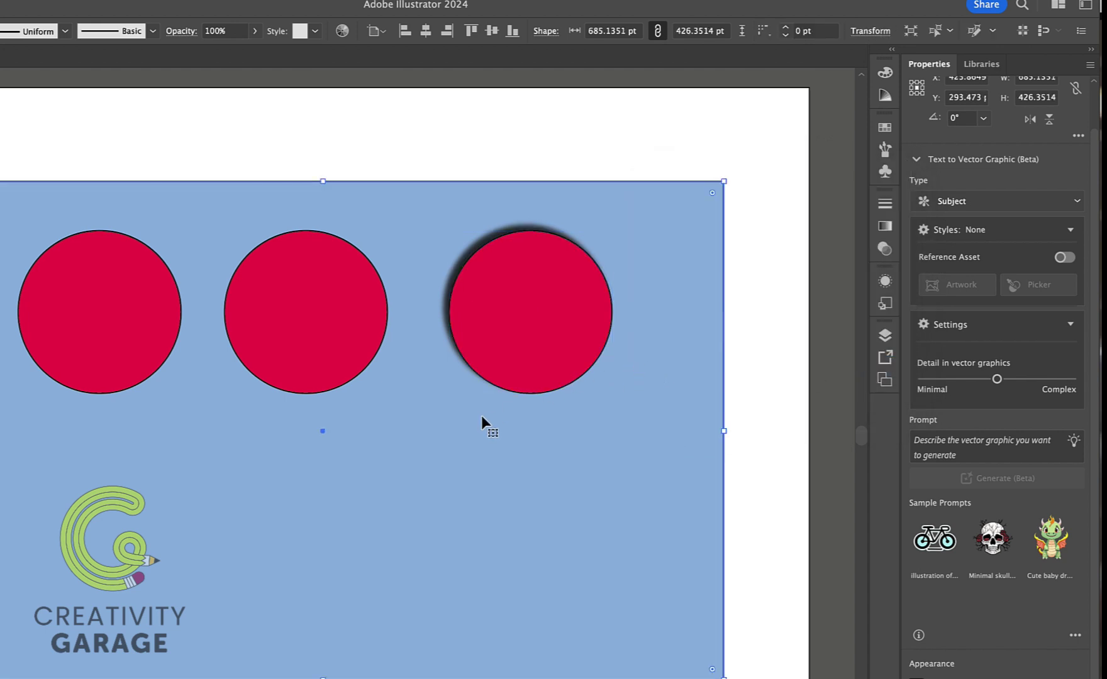
pyautogui.click(378, 345)
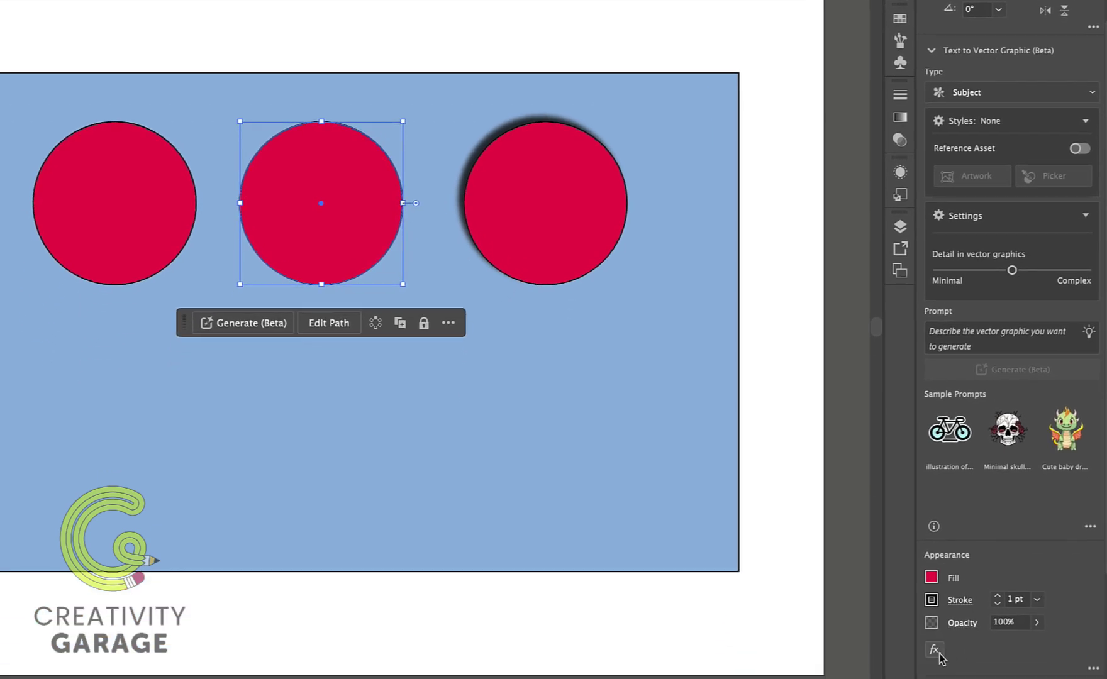
pyautogui.click(935, 650)
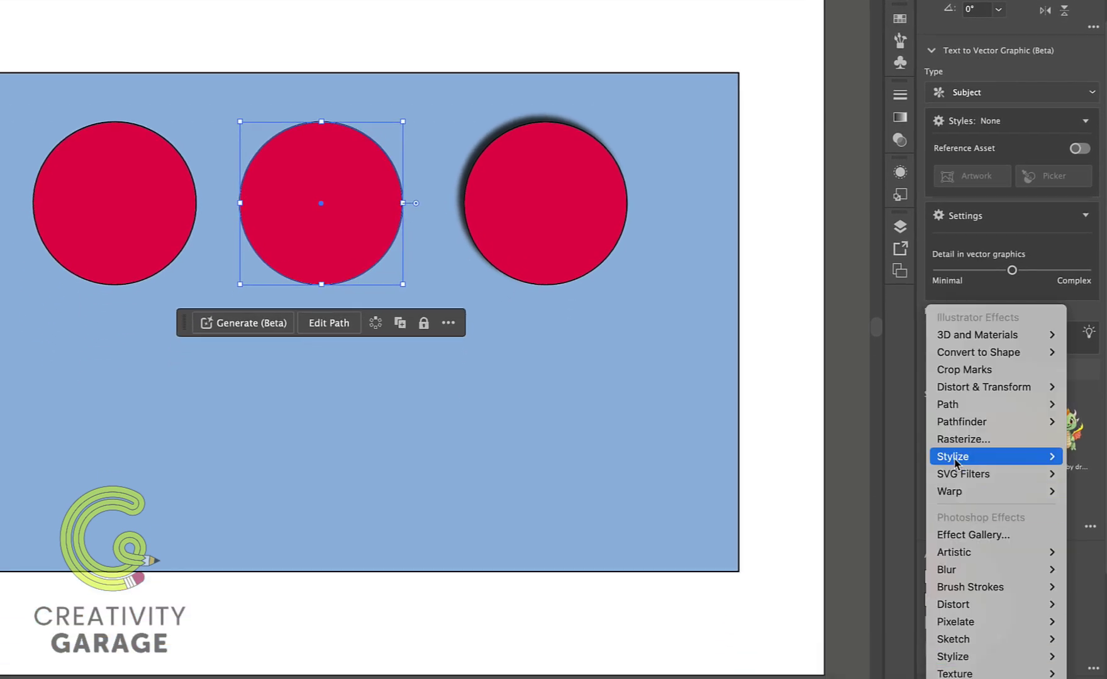
# Step: Apply Stylize > Feather to the middle circle with an 11 pt radius
pyautogui.moveTo(955, 463)
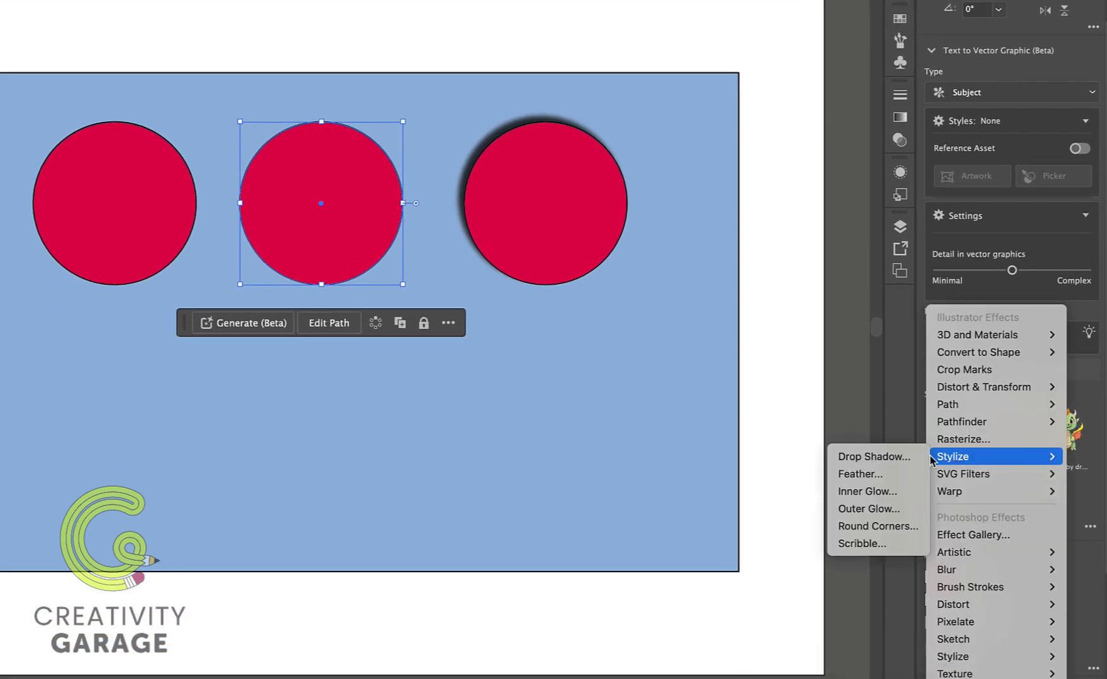
pyautogui.click(864, 474)
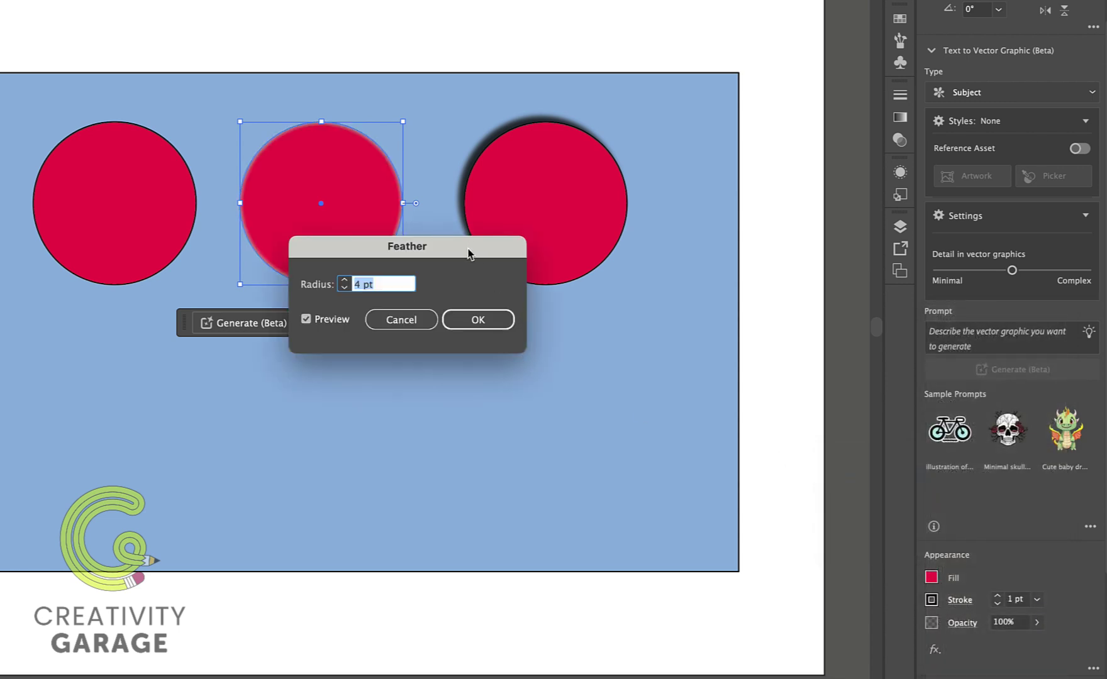
pyautogui.moveTo(469, 253); pyautogui.dragTo(649, 218)
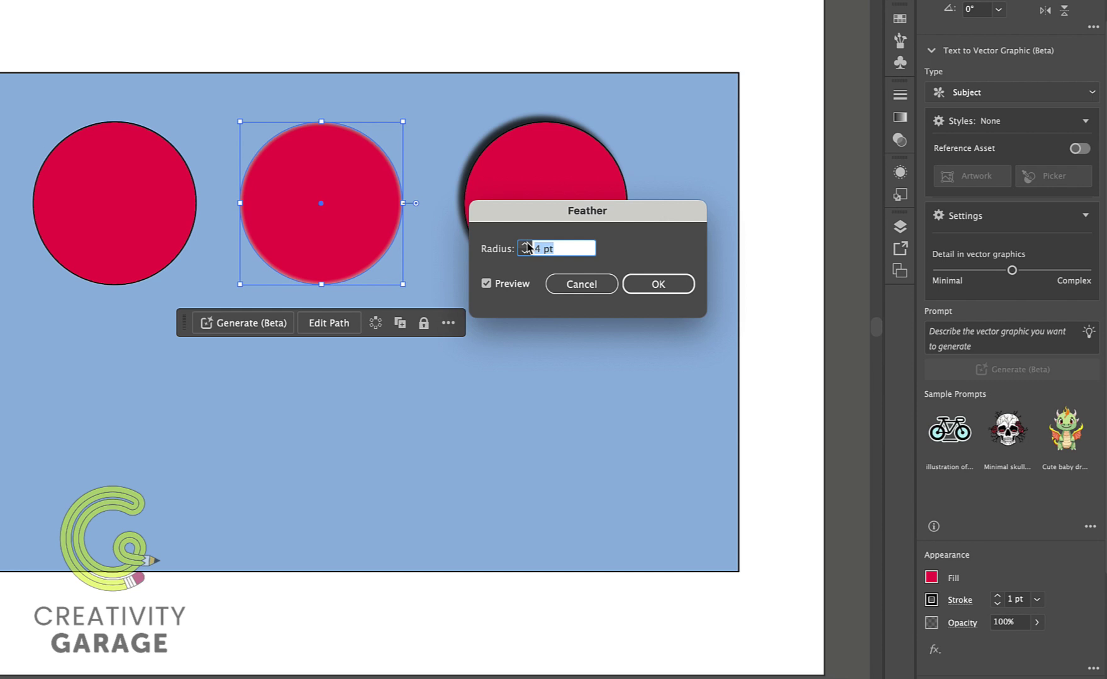
pyautogui.click(525, 245)
pyautogui.click(525, 246)
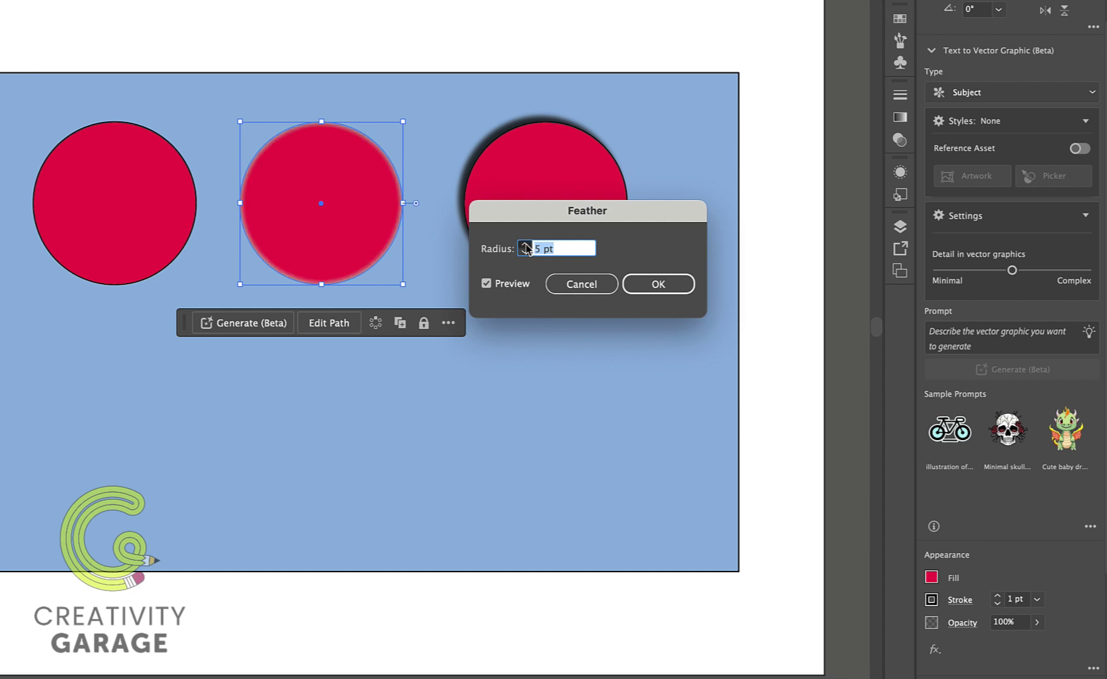
pyautogui.click(524, 246)
pyautogui.click(524, 245)
pyautogui.click(525, 245)
pyautogui.click(525, 245)
pyautogui.click(525, 245)
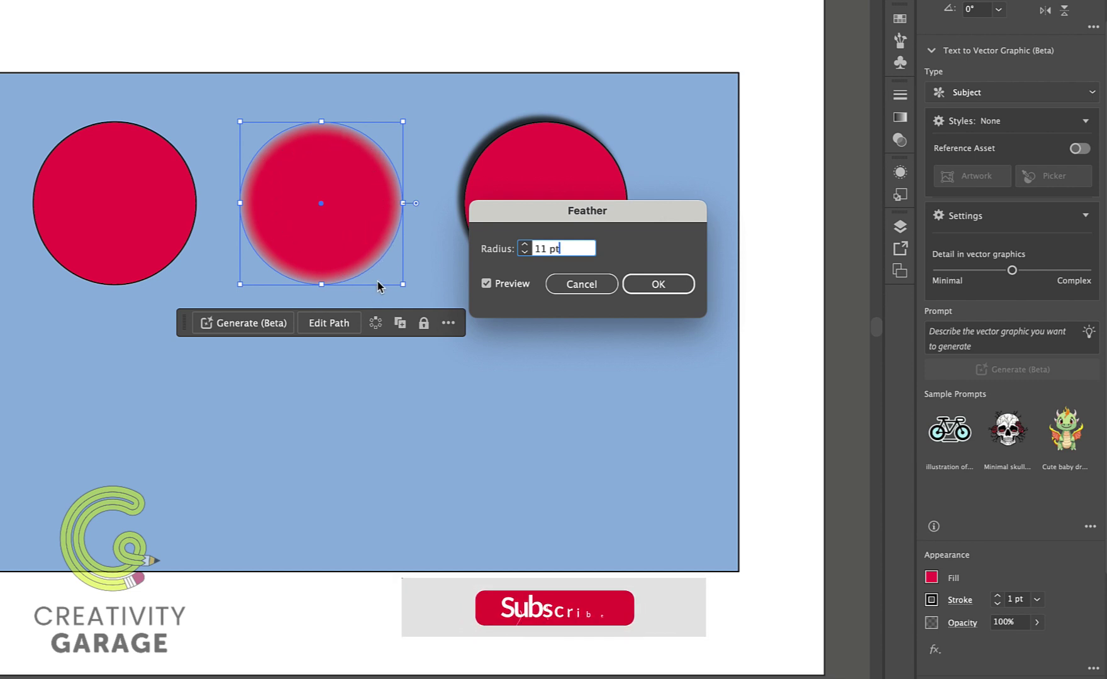
pyautogui.press('Return')
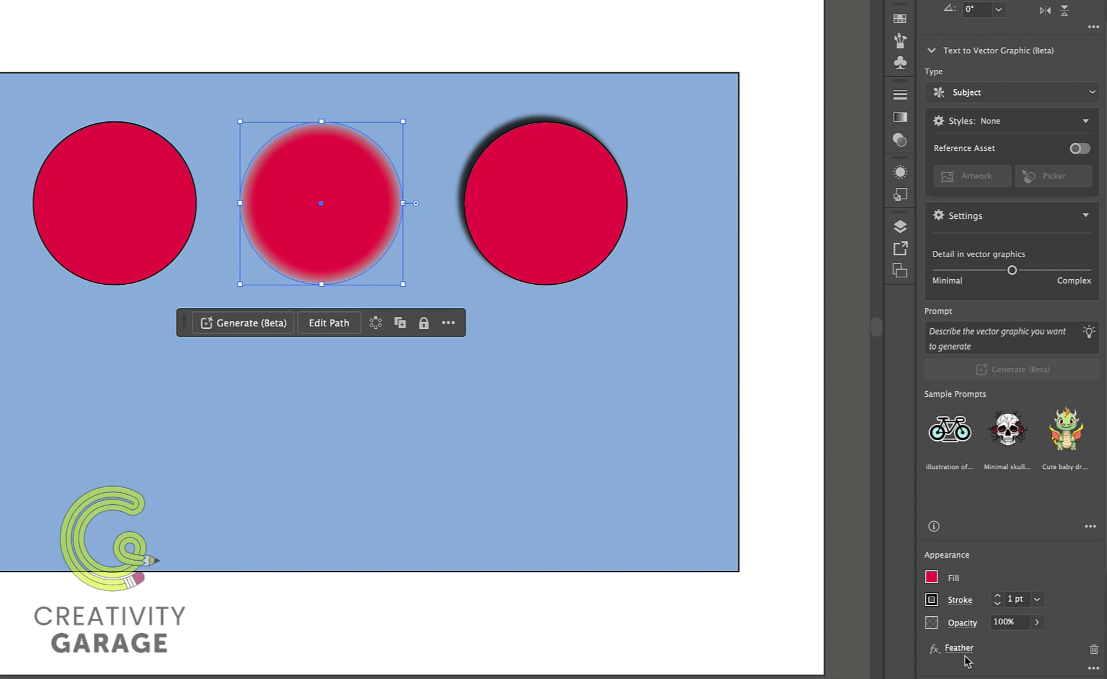
# Step: Apply a Drop Shadow to the middle circle with 3 pt X and Y offsets
pyautogui.click(935, 651)
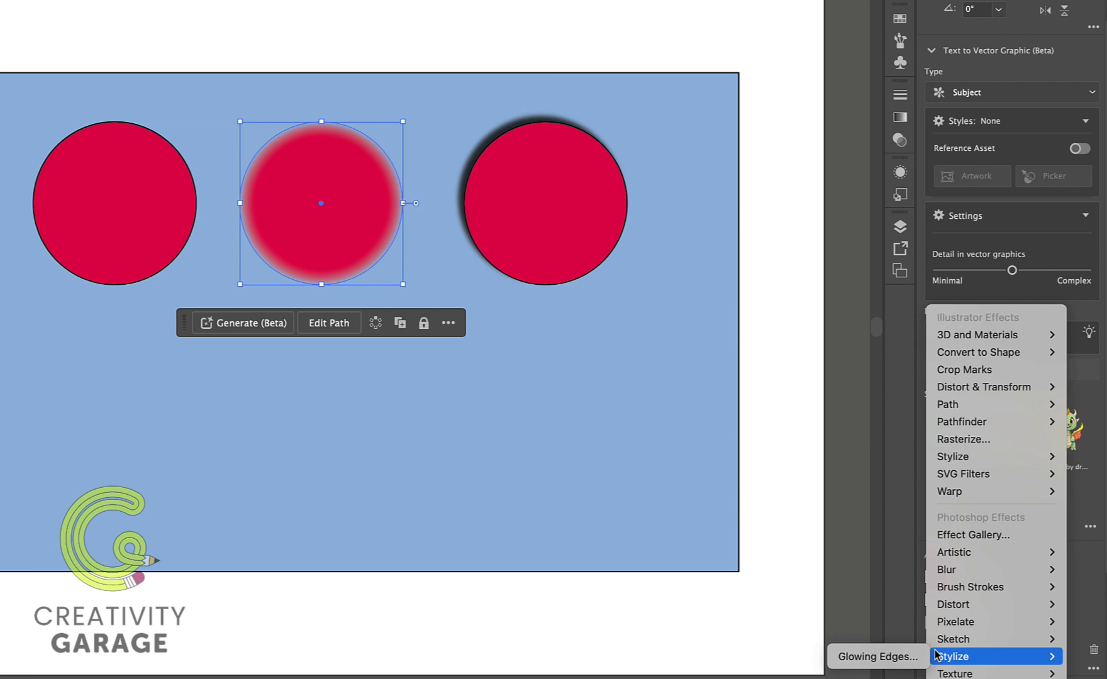
pyautogui.moveTo(955, 457)
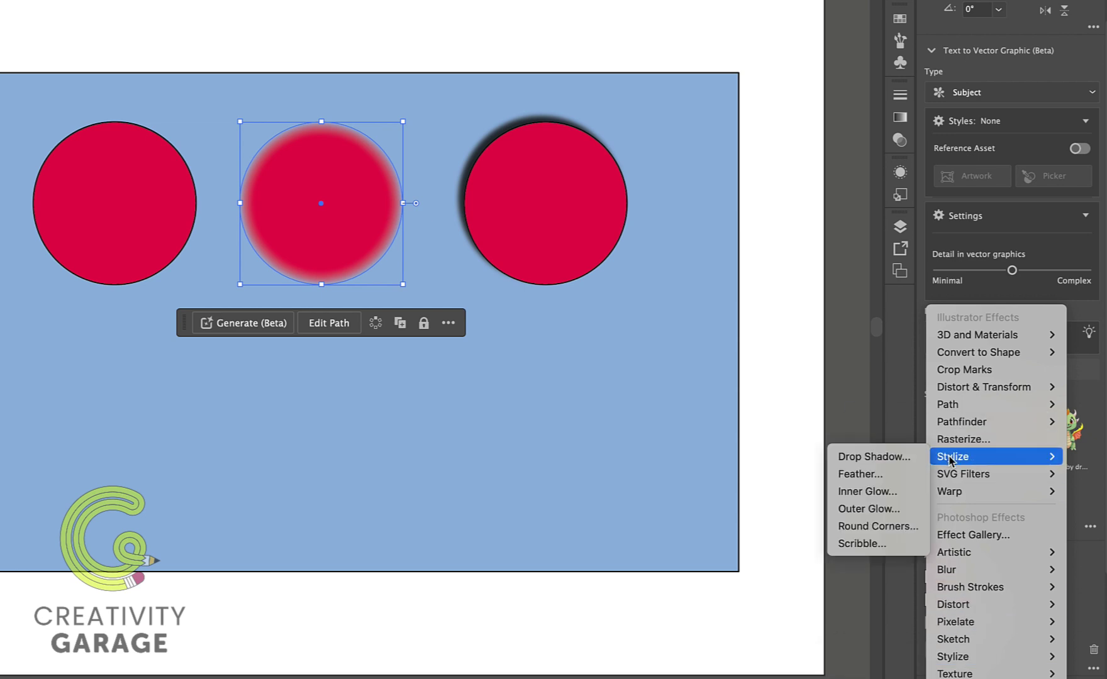
pyautogui.click(870, 454)
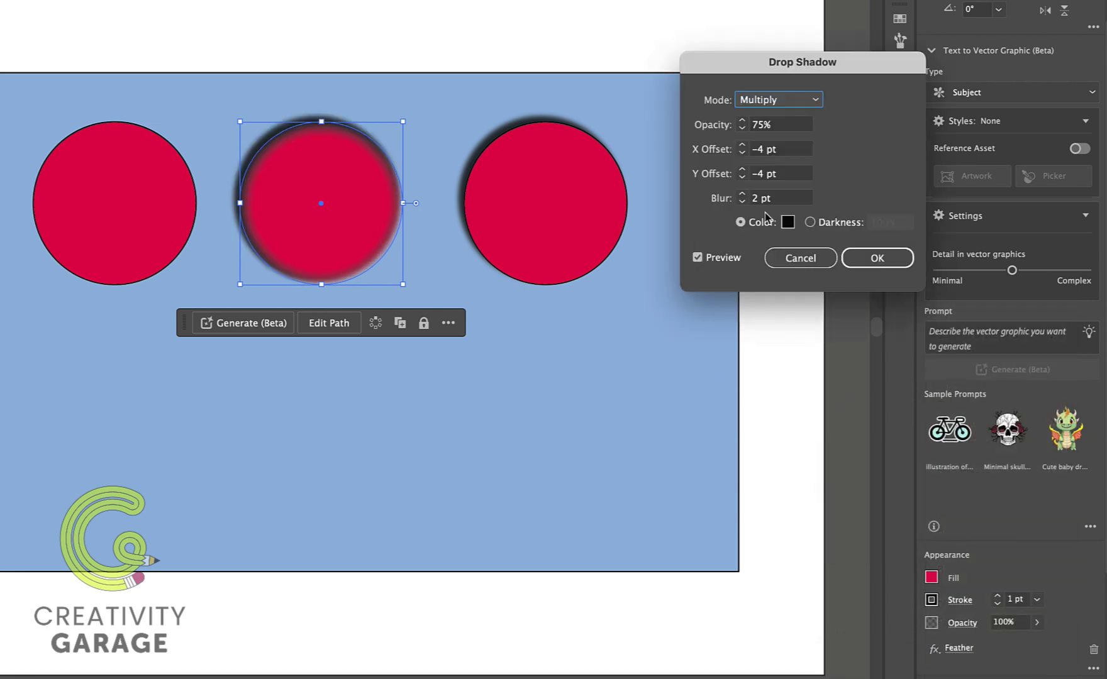
pyautogui.click(787, 151)
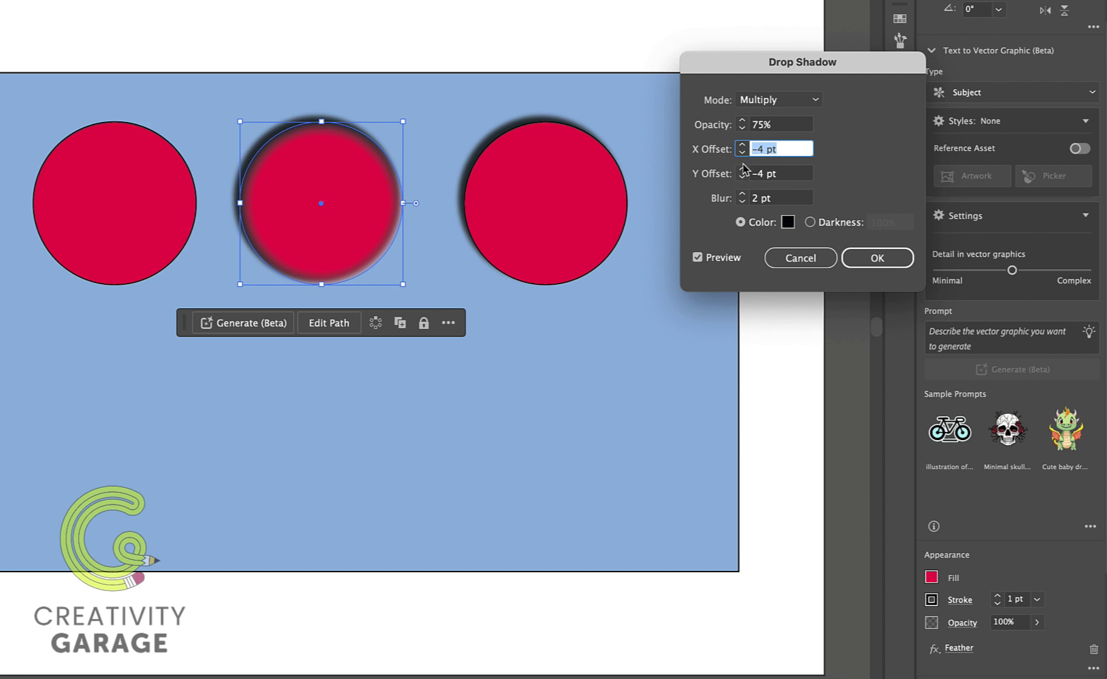
pyautogui.write('3')
pyautogui.press('Tab')
pyautogui.write('3')
pyautogui.press('Tab')
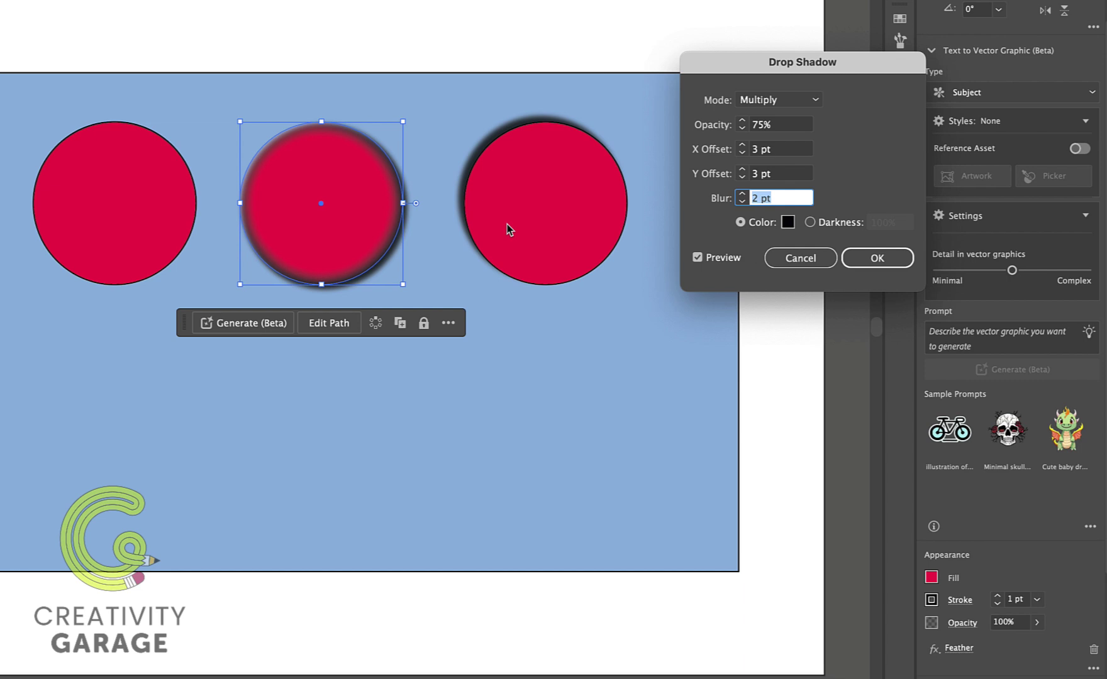
pyautogui.click(868, 259)
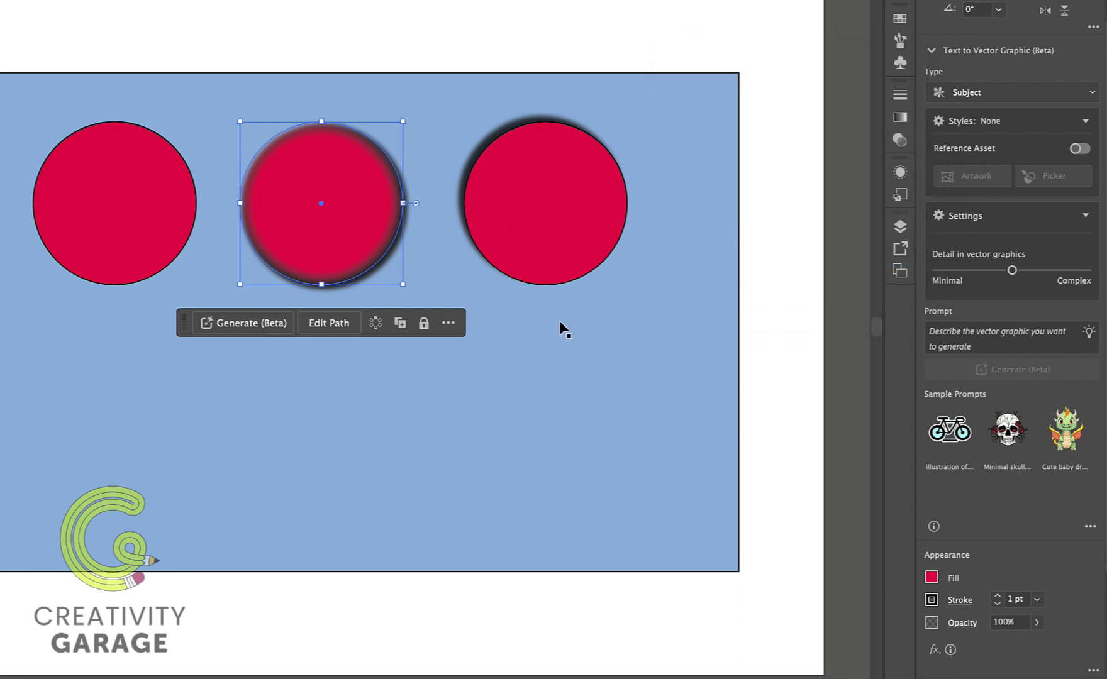
# Step: Select the left red circle and add a Stylize > Inner Glow effect
pyautogui.click(413, 300)
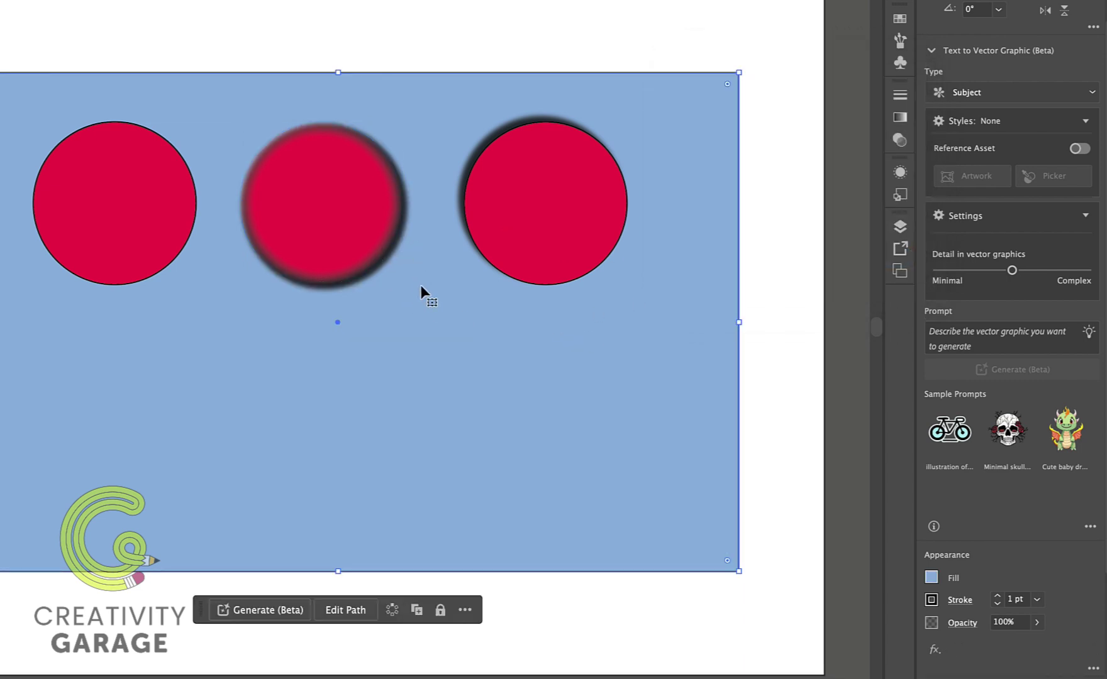
pyautogui.click(134, 234)
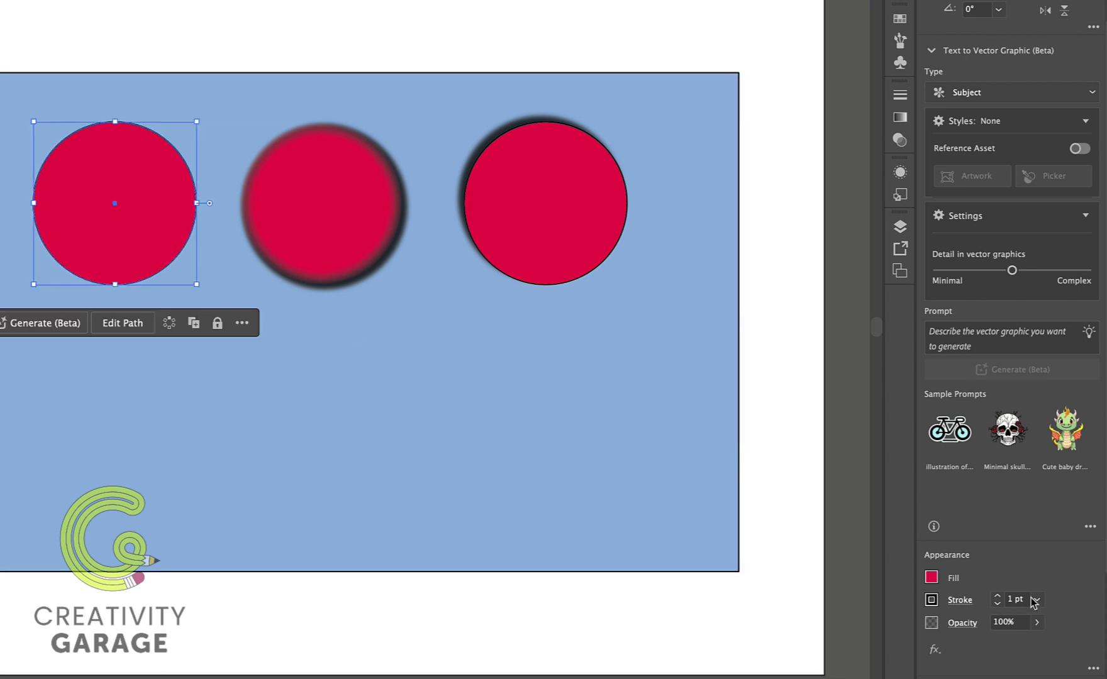
pyautogui.click(938, 653)
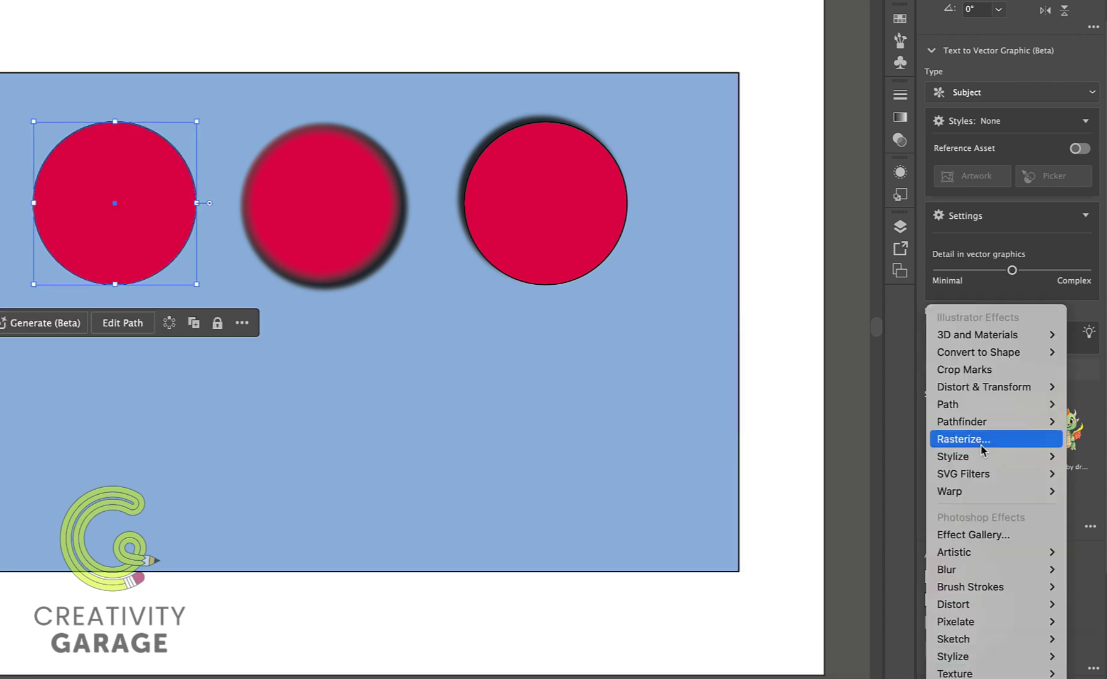
pyautogui.moveTo(975, 457)
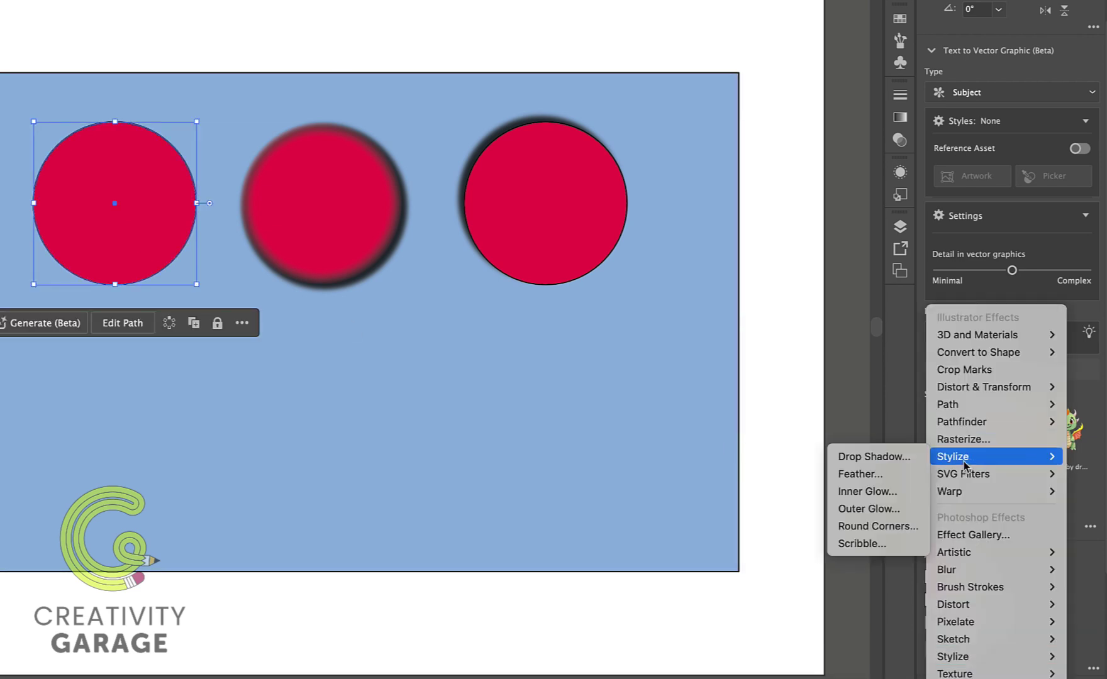
pyautogui.click(879, 492)
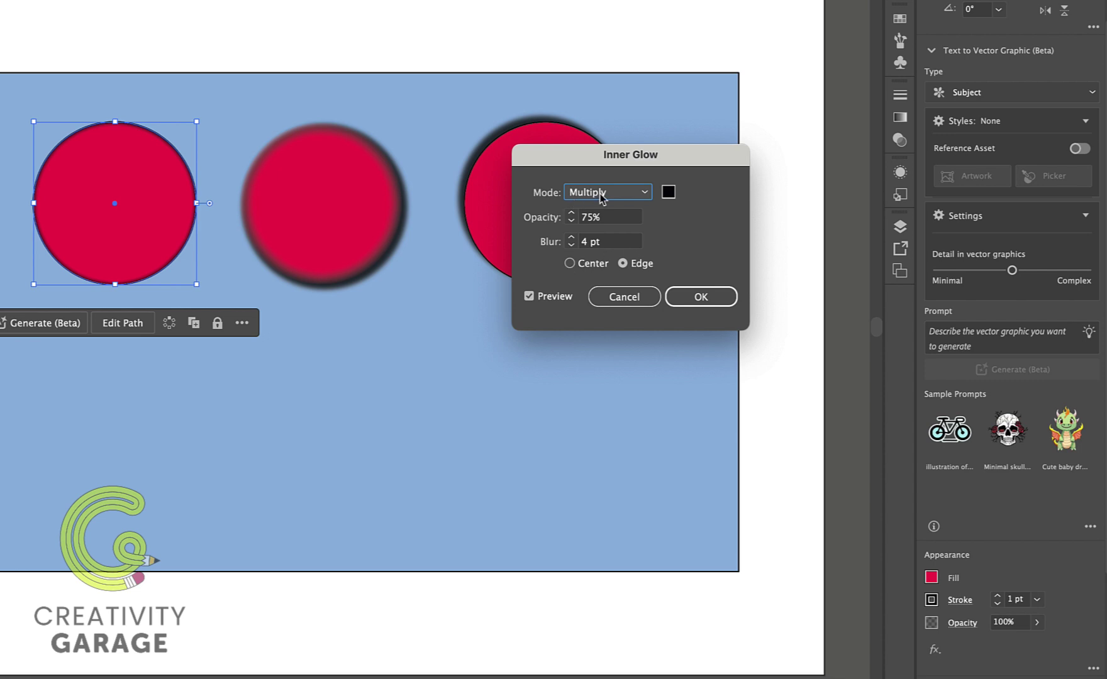
# Step: Compare Hard Light, Lighten and Screen glow blending before returning to Multiply
pyautogui.click(601, 195)
pyautogui.click(616, 301)
pyautogui.click(629, 192)
pyautogui.click(601, 376)
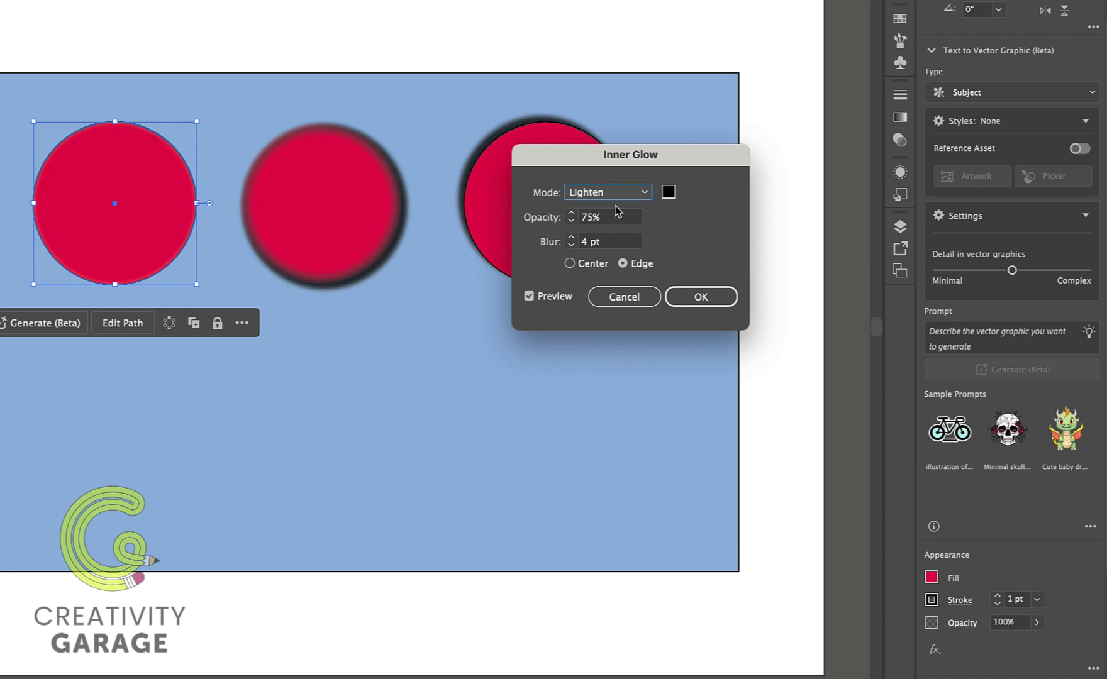
pyautogui.click(626, 193)
pyautogui.click(615, 236)
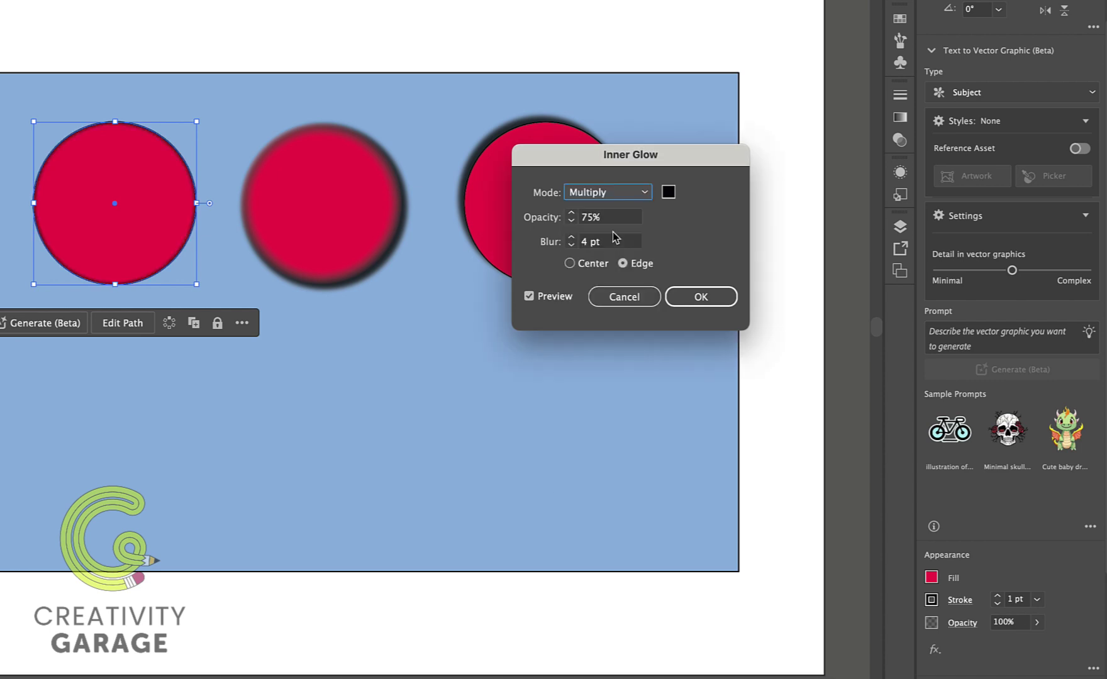
pyautogui.click(619, 194)
pyautogui.click(599, 251)
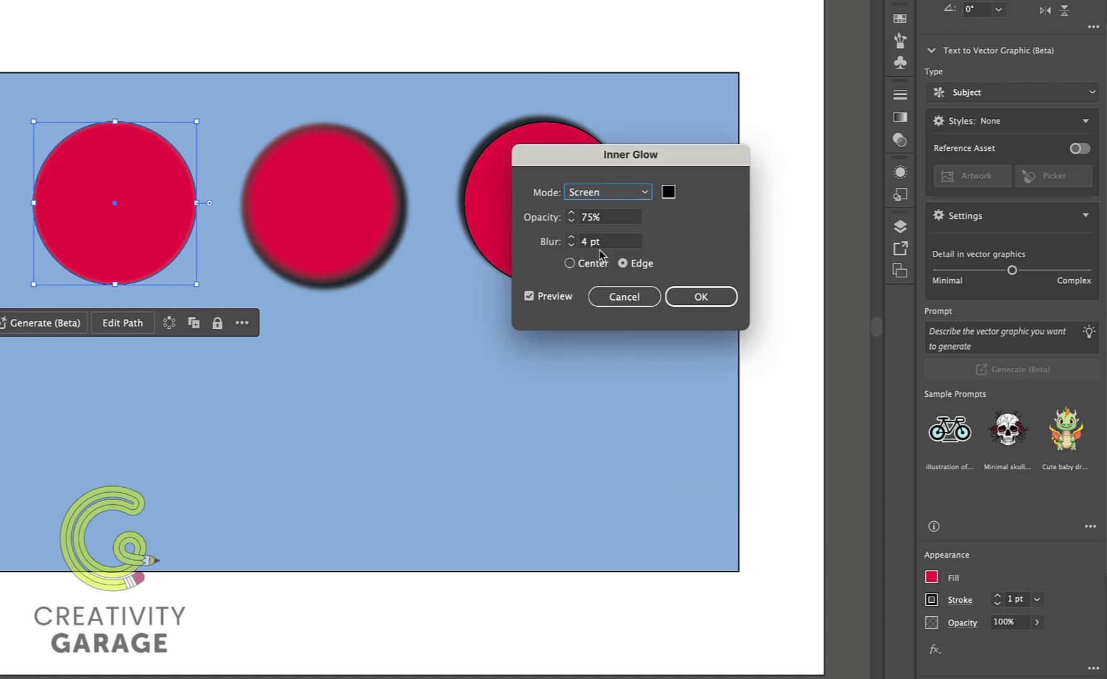
pyautogui.click(631, 193)
pyautogui.click(609, 232)
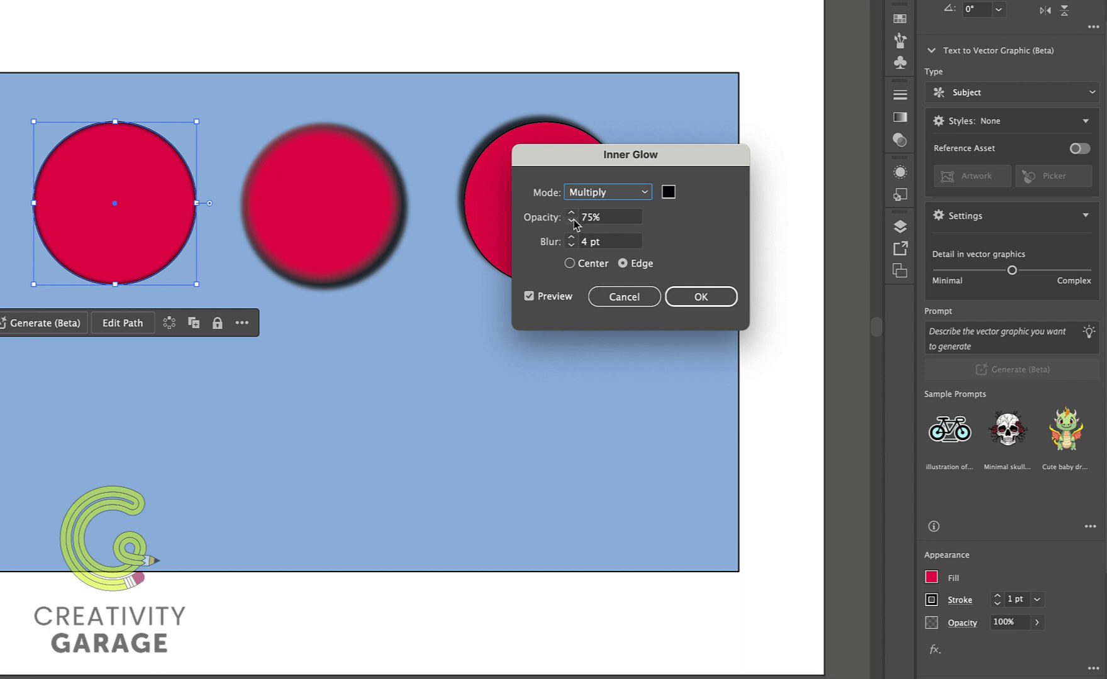
# Step: Set the glow to Edge with 7 pt blur, preview a lighter colour, and apply it
pyautogui.click(572, 238)
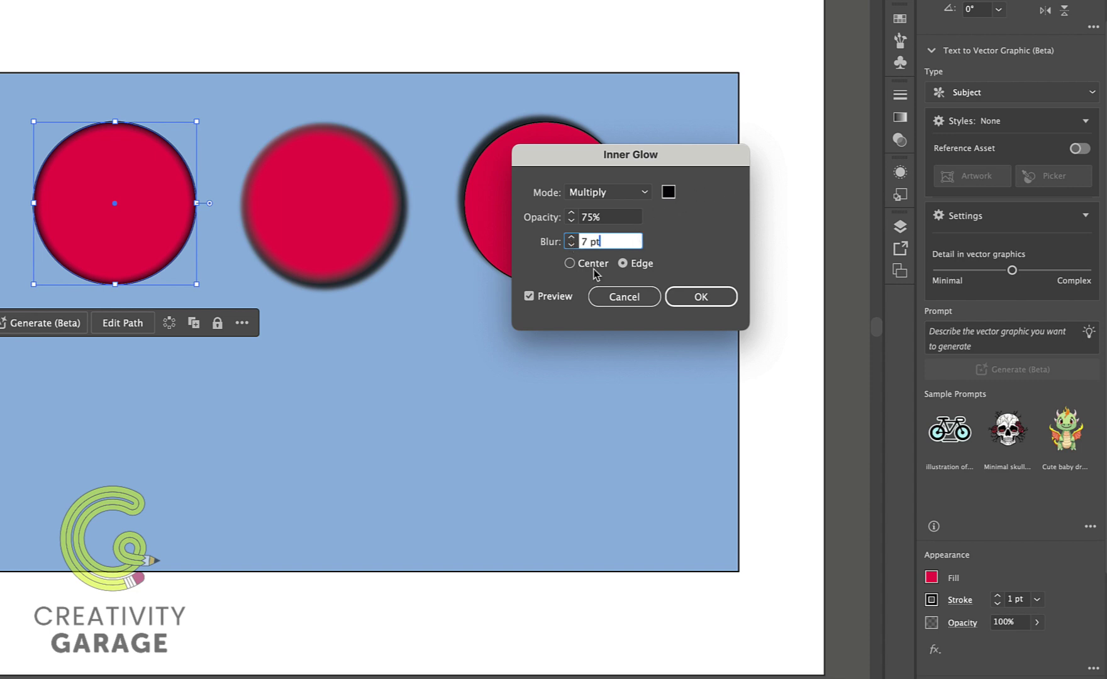
pyautogui.click(570, 263)
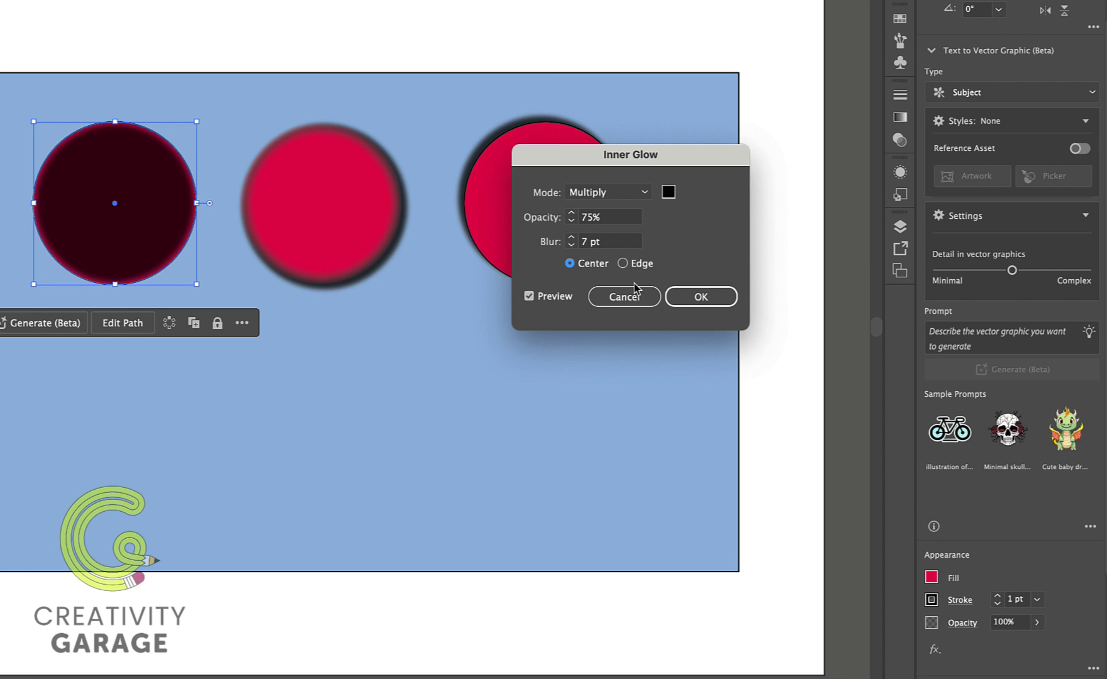
pyautogui.click(623, 263)
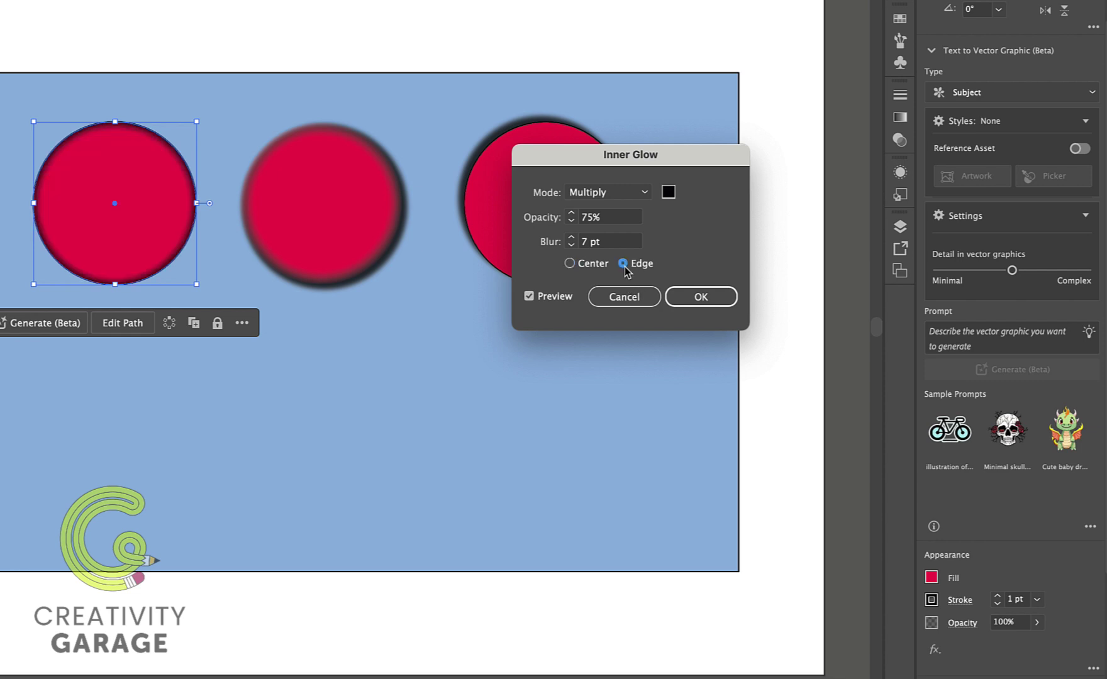
pyautogui.click(668, 191)
pyautogui.moveTo(277, 91); pyautogui.dragTo(139, 63)
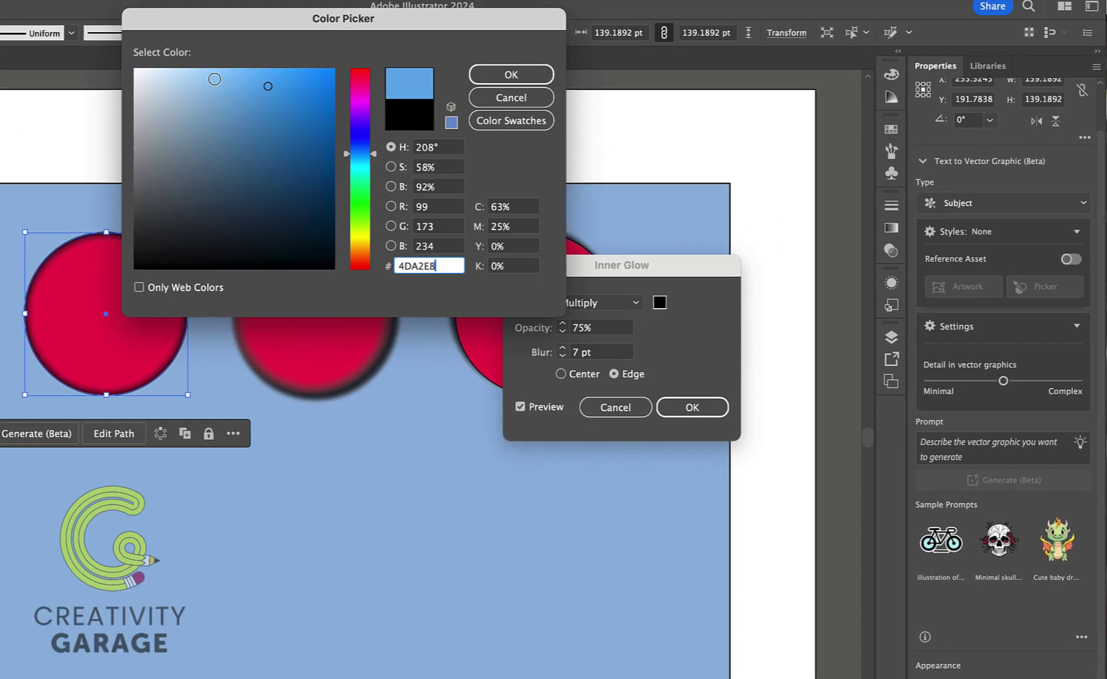
pyautogui.click(512, 80)
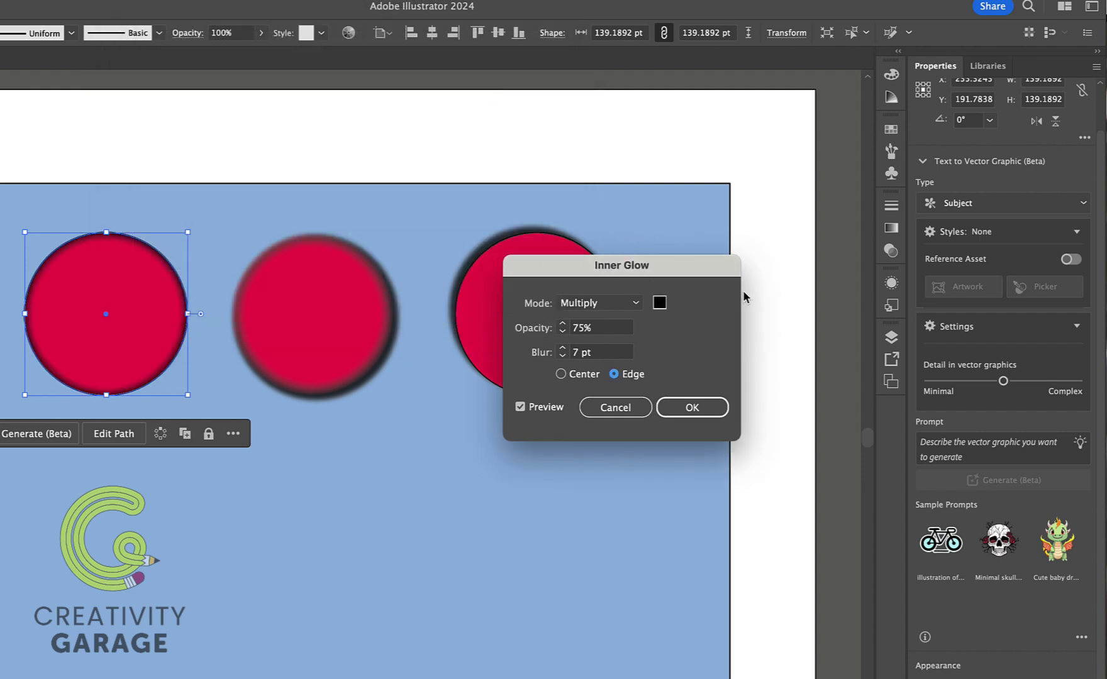
pyautogui.click(689, 409)
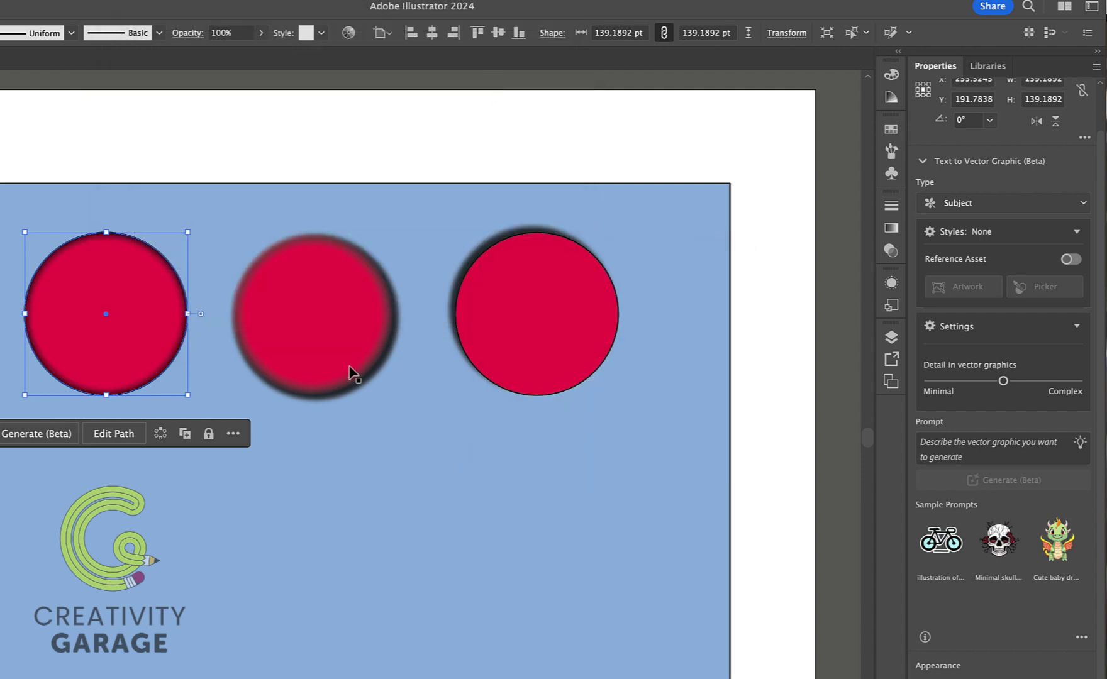
# Step: Alt-drag a copy of the first circle below it and delete the copy's Inner Glow
pyautogui.moveTo(107, 342); pyautogui.dragTo(107, 544)
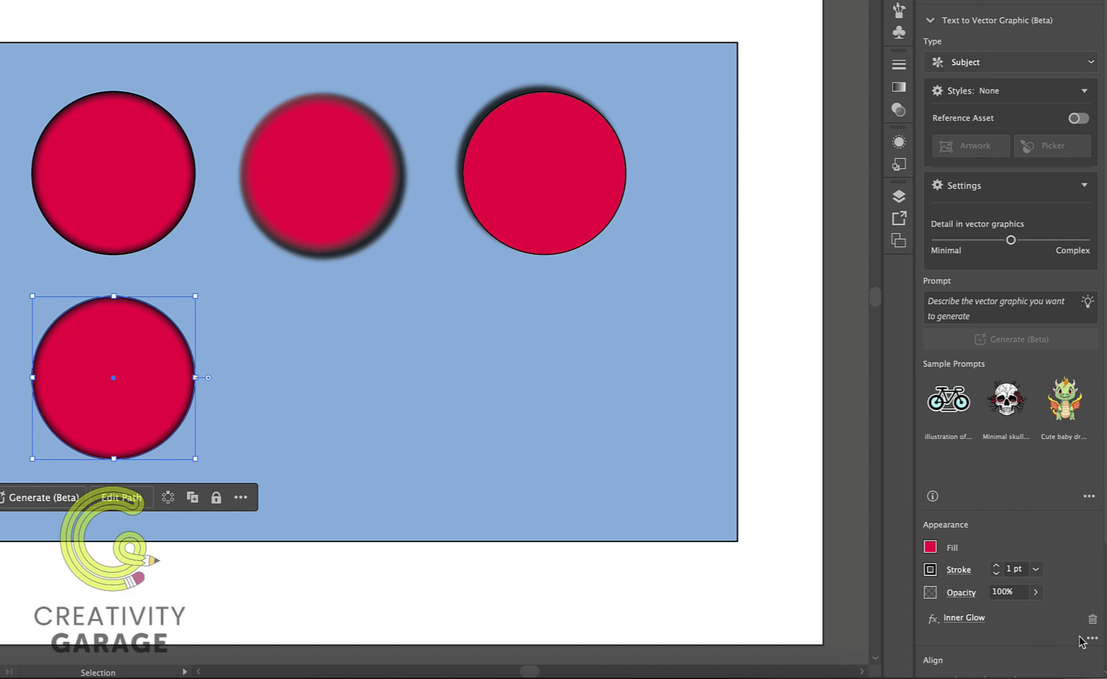
pyautogui.click(1093, 619)
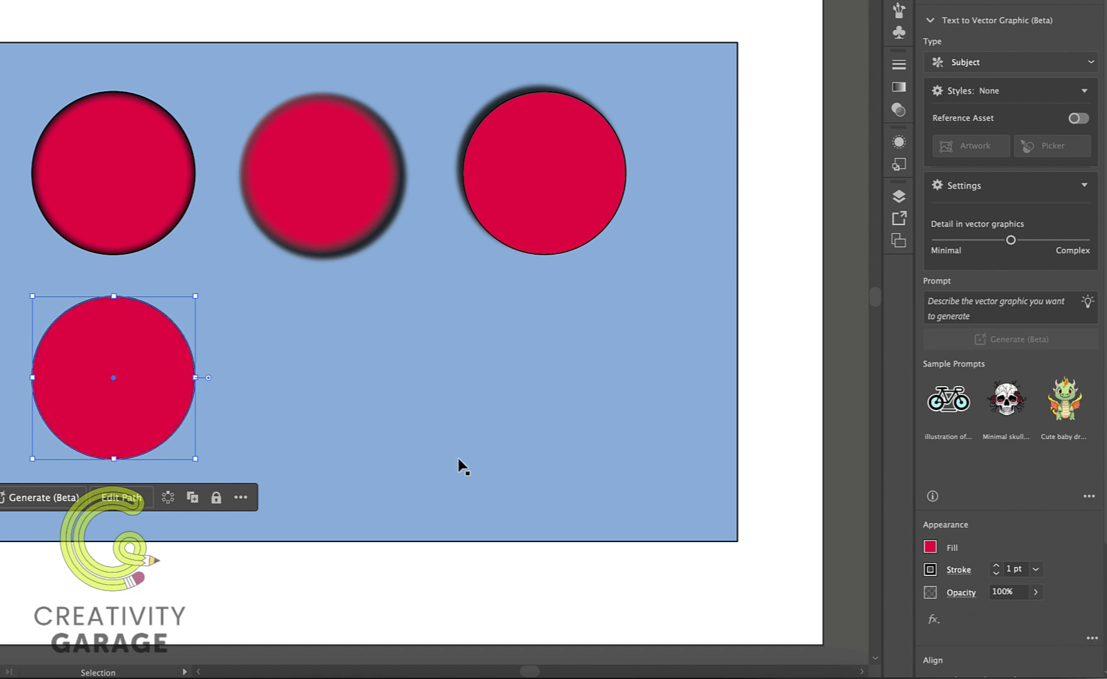
# Step: Add a Stylize > Outer Glow effect to the lower circle
pyautogui.click(934, 622)
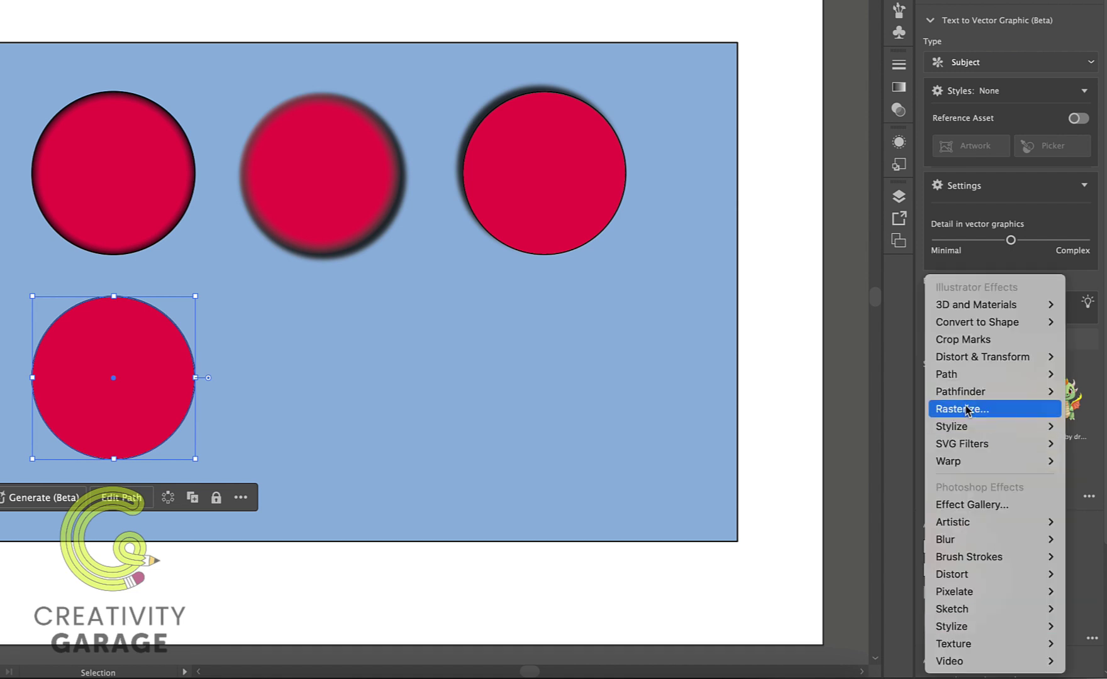
pyautogui.moveTo(953, 426)
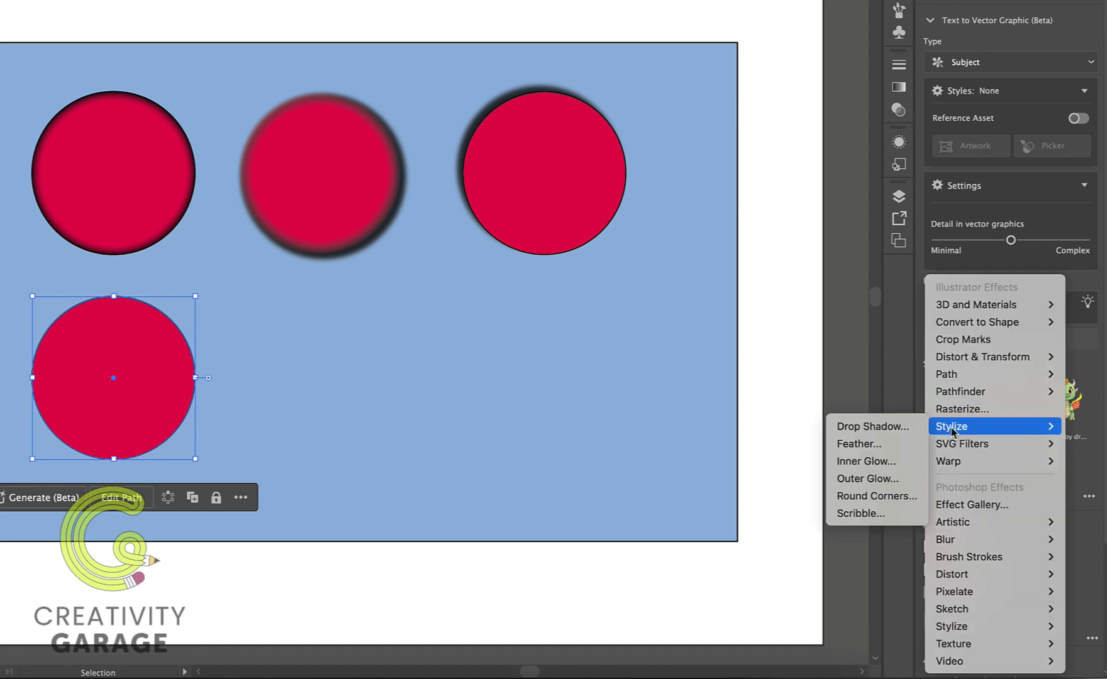
pyautogui.click(863, 481)
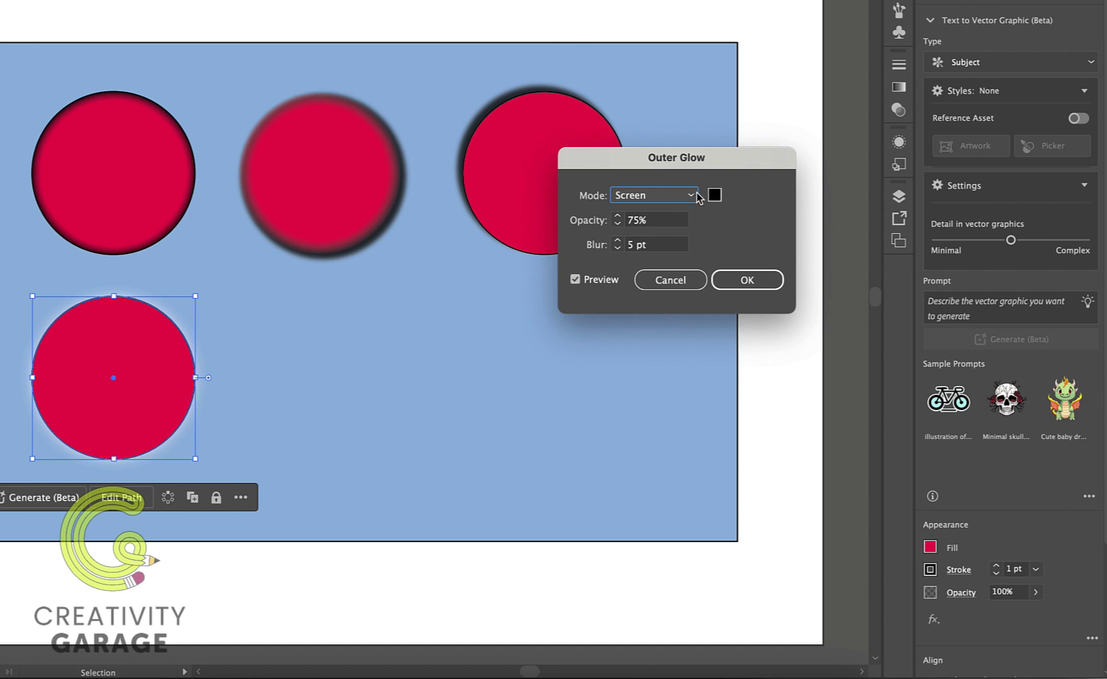
# Step: Set the outer glow to Multiply mode with a 7 pt blur, then bring up its colour
pyautogui.click(692, 197)
pyautogui.click(648, 234)
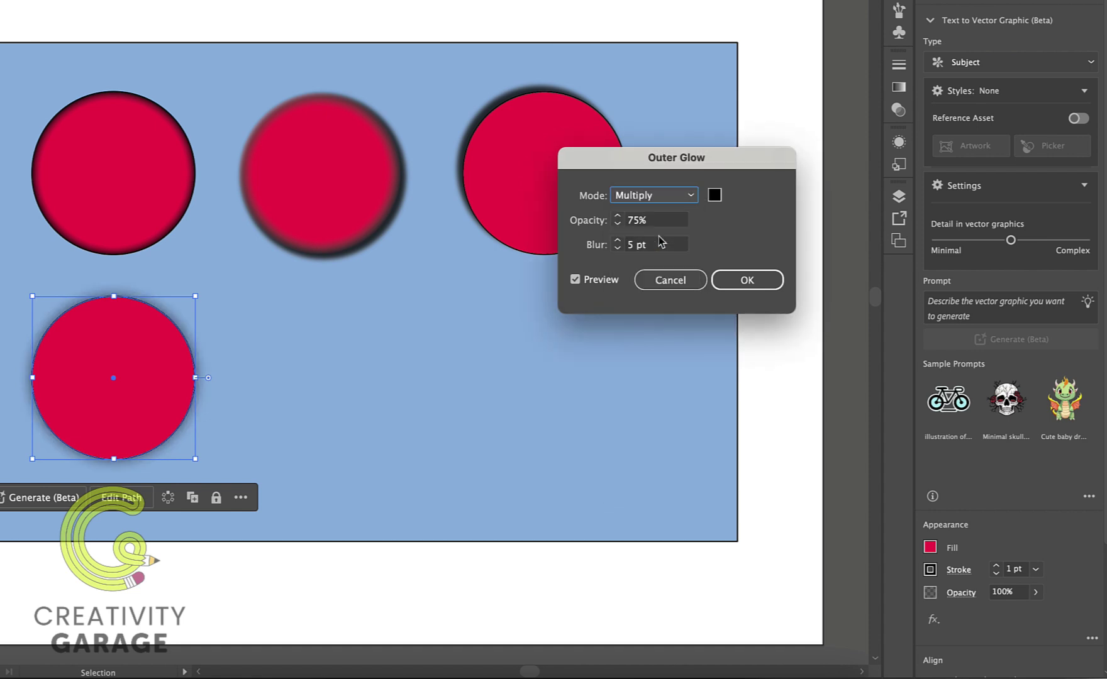
pyautogui.click(618, 249)
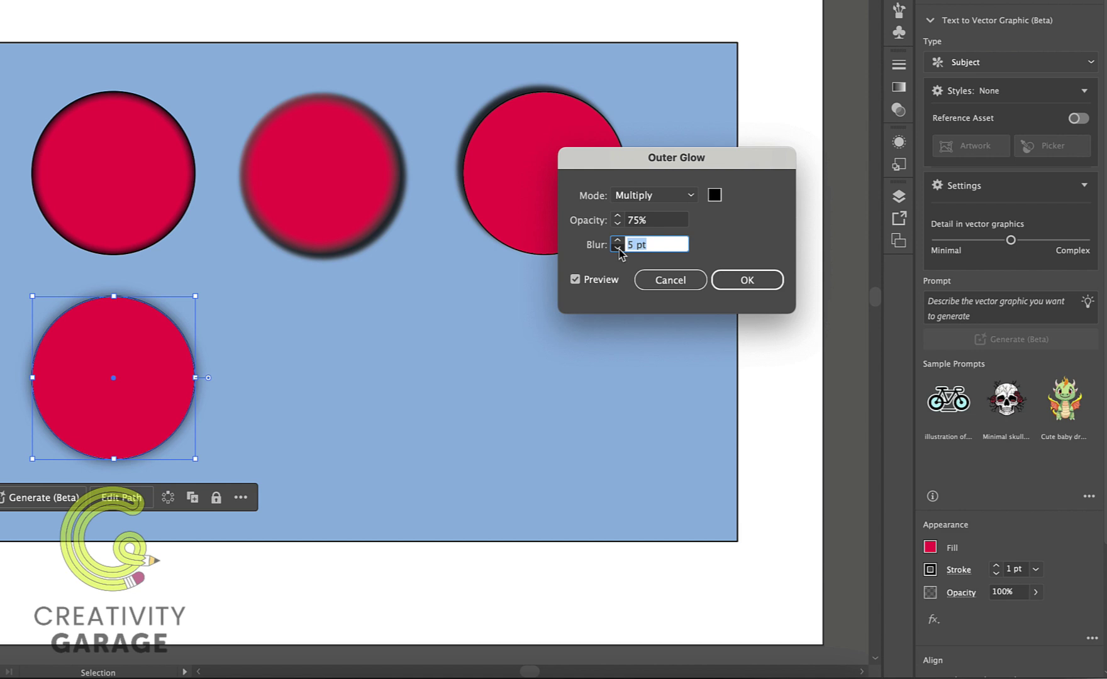
pyautogui.click(619, 249)
pyautogui.click(618, 249)
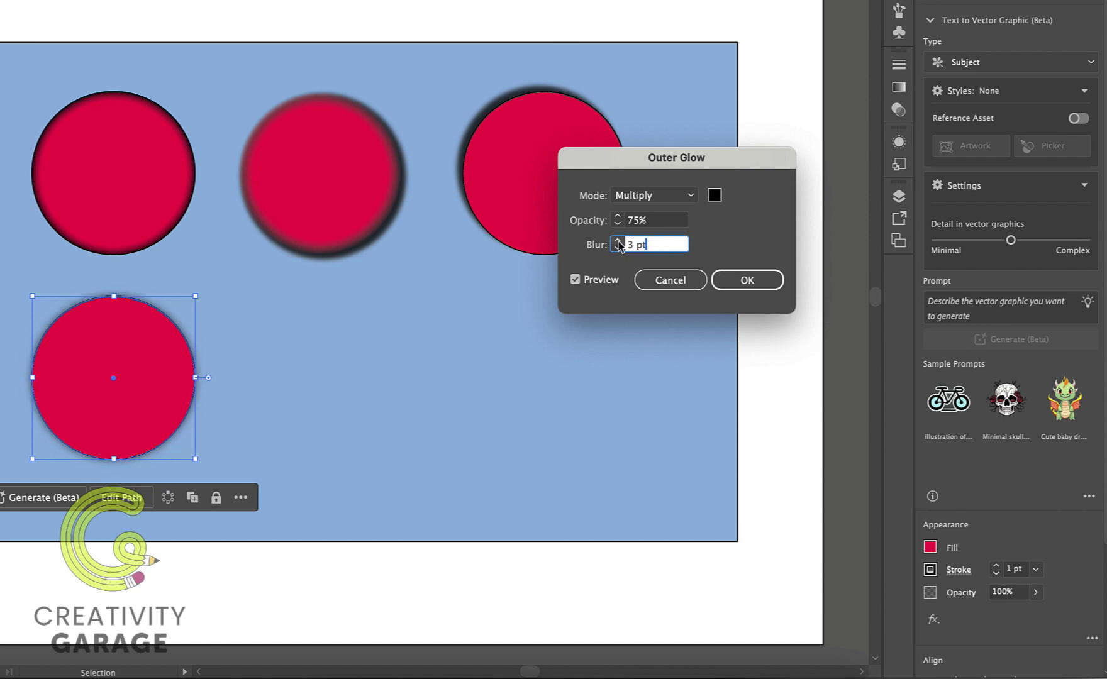
pyautogui.click(618, 242)
pyautogui.click(617, 241)
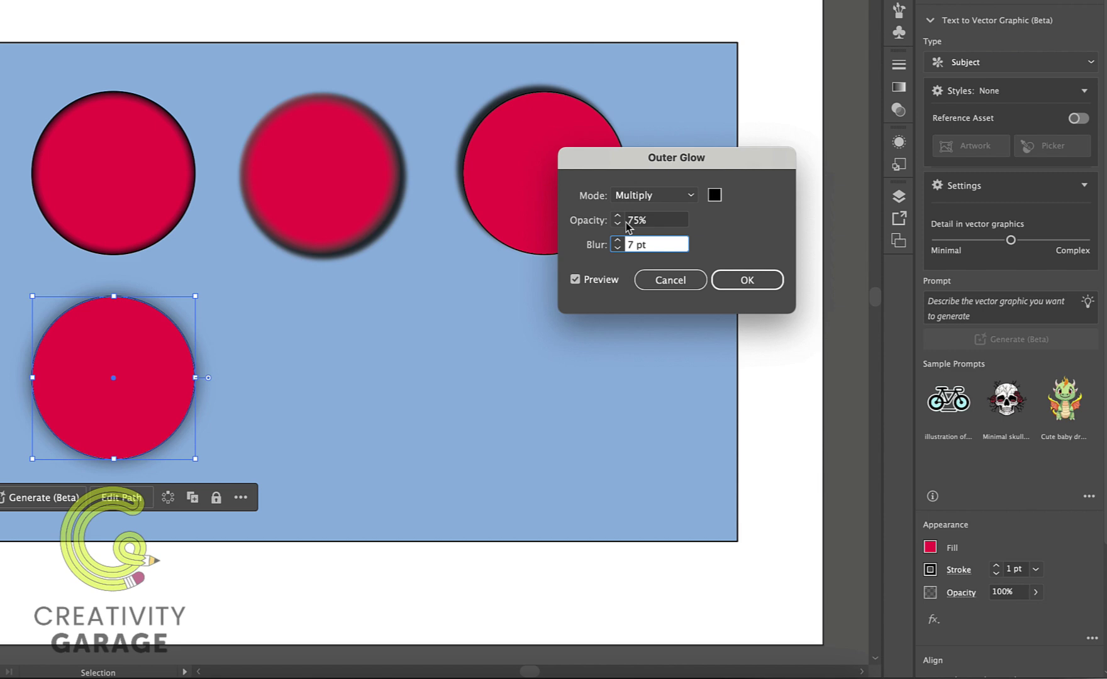
pyautogui.click(714, 195)
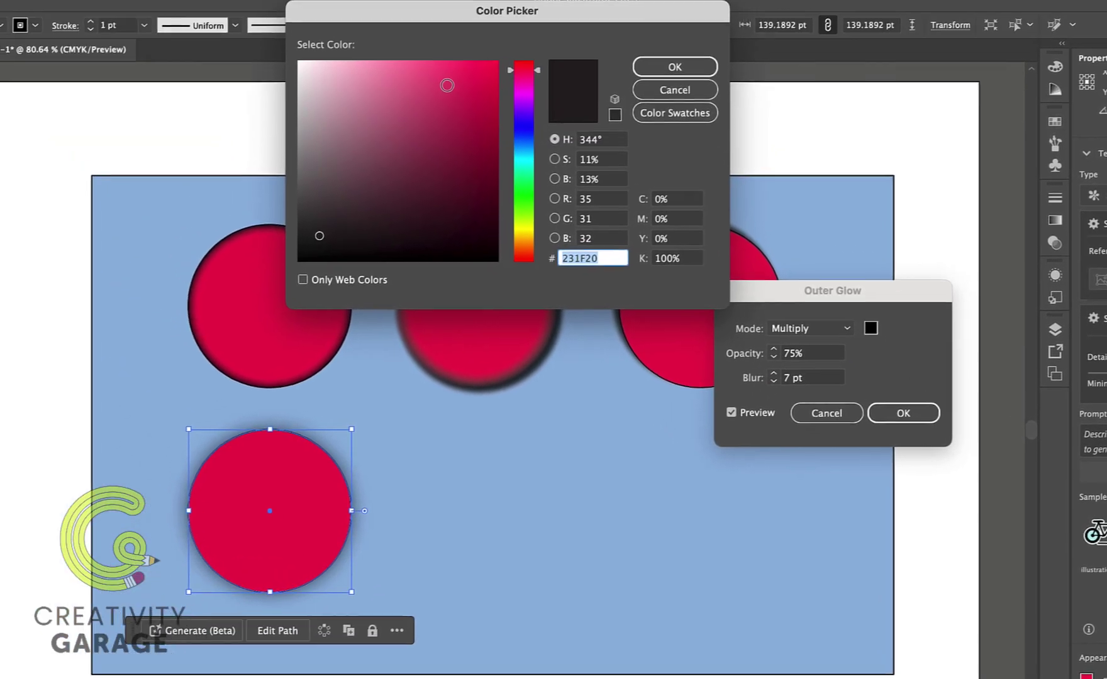
# Step: Set the outer glow colour to black (000000) and apply the glow to the circle
pyautogui.write('ff0049')
pyautogui.click(658, 69)
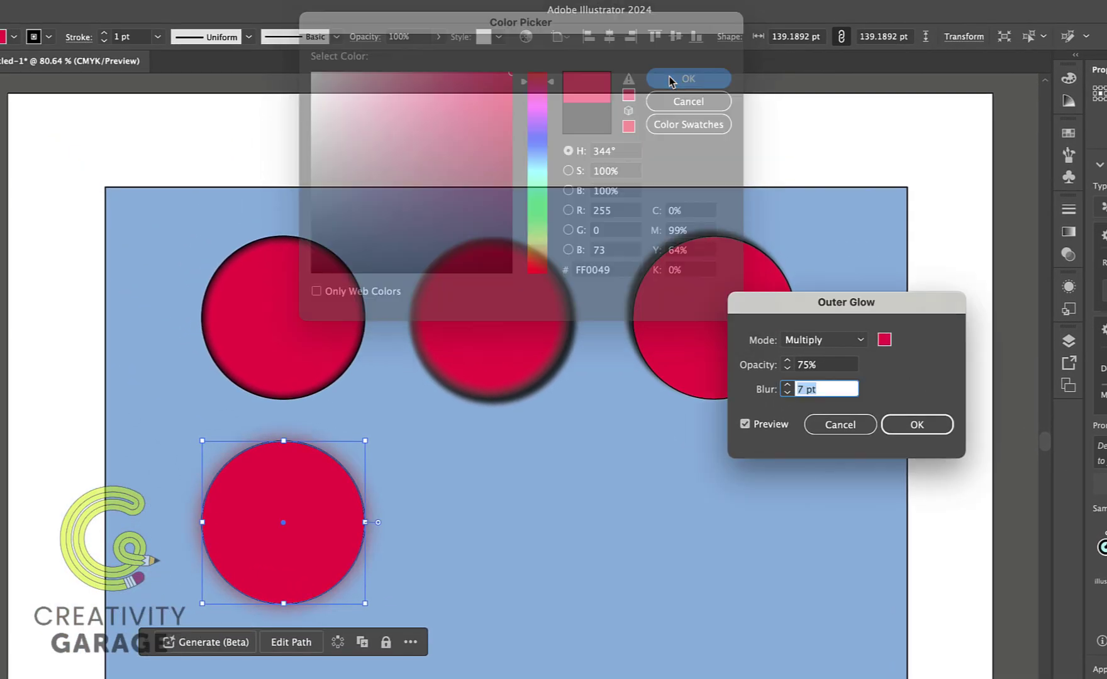
pyautogui.click(885, 339)
pyautogui.write('000000')
pyautogui.click(688, 78)
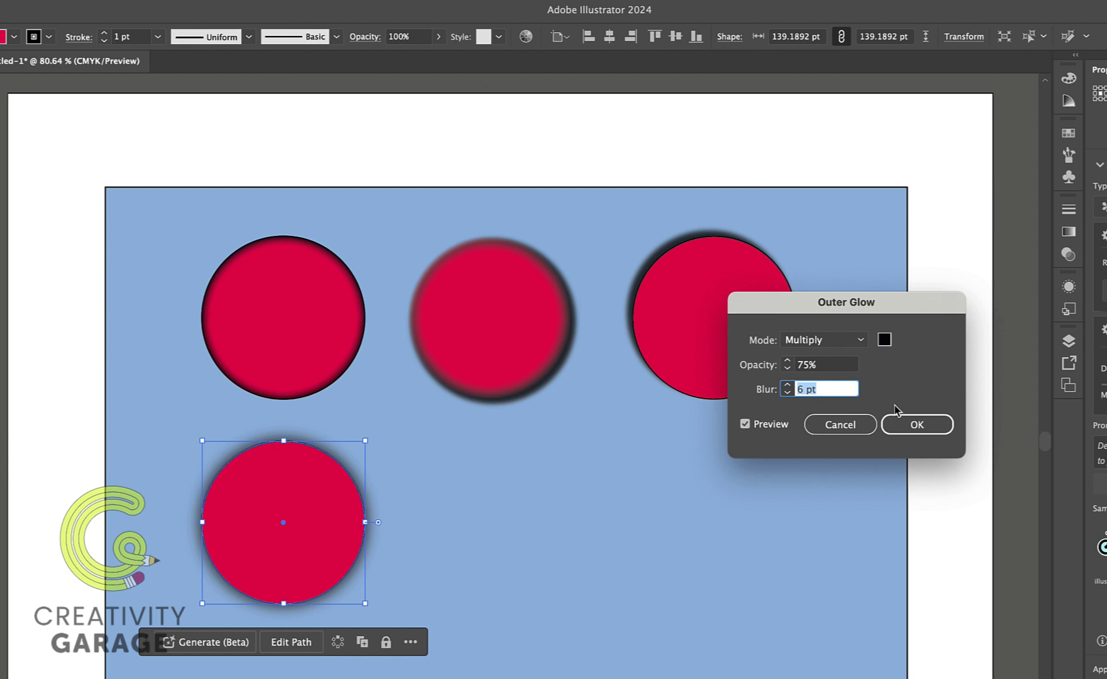
pyautogui.click(899, 425)
# Step: Set the lower circle's stroke to None to remove its outline
pyautogui.click(182, 478)
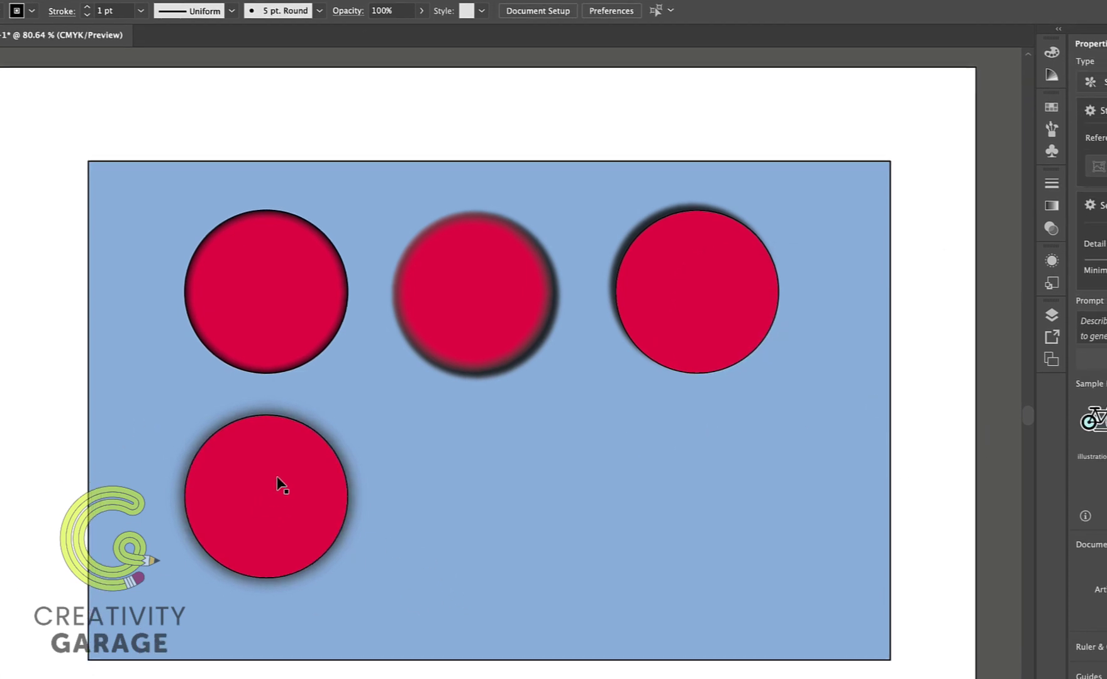
pyautogui.click(295, 513)
pyautogui.click(1006, 548)
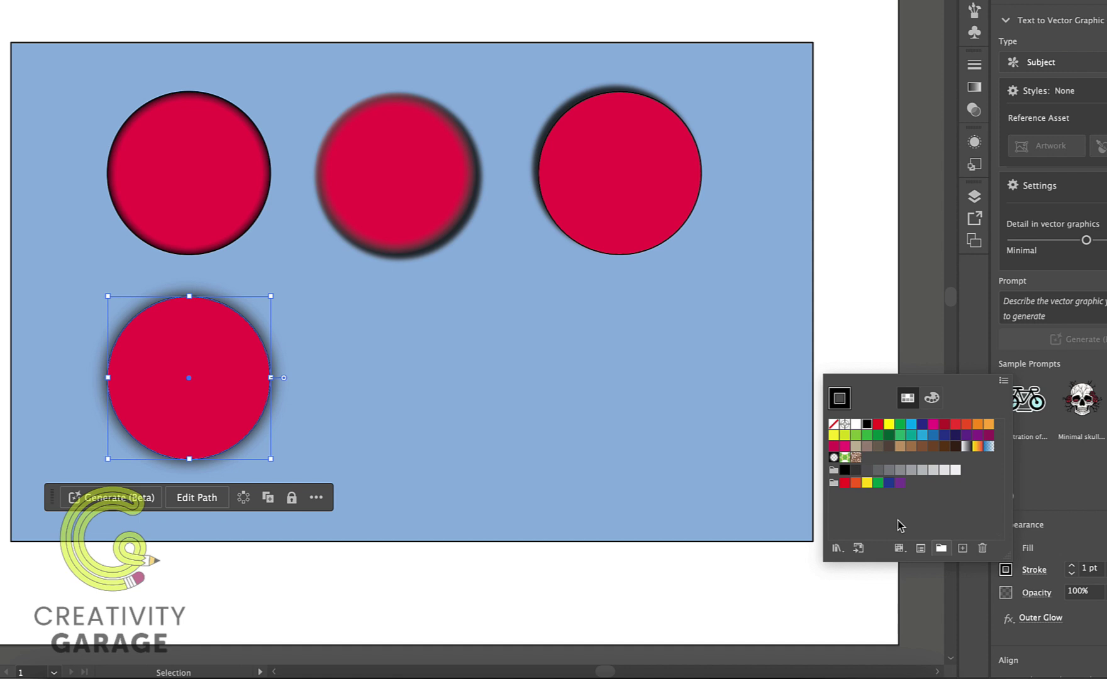
pyautogui.click(835, 425)
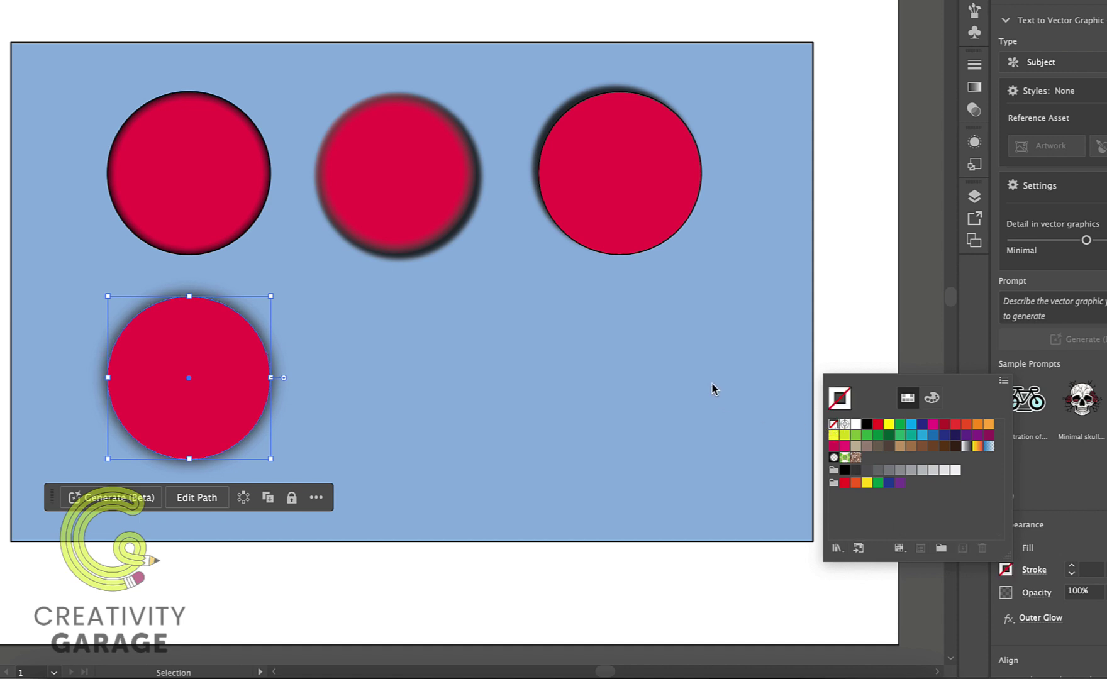
pyautogui.click(815, 324)
pyautogui.click(767, 324)
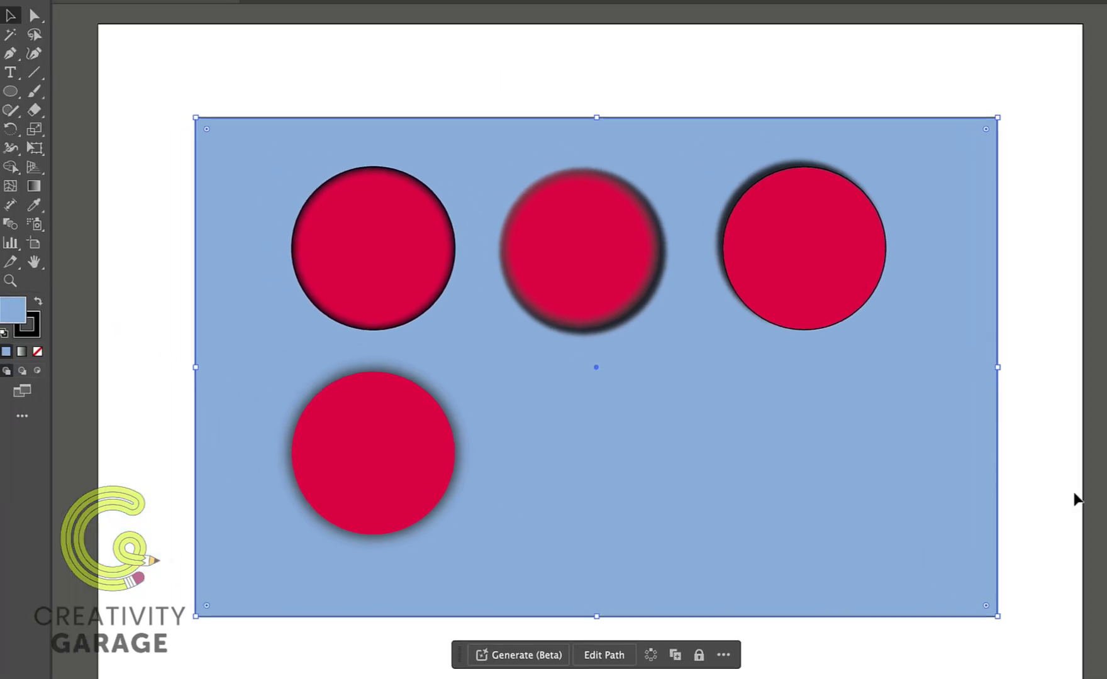
pyautogui.moveTo(11, 91); pyautogui.dragTo(69, 93)
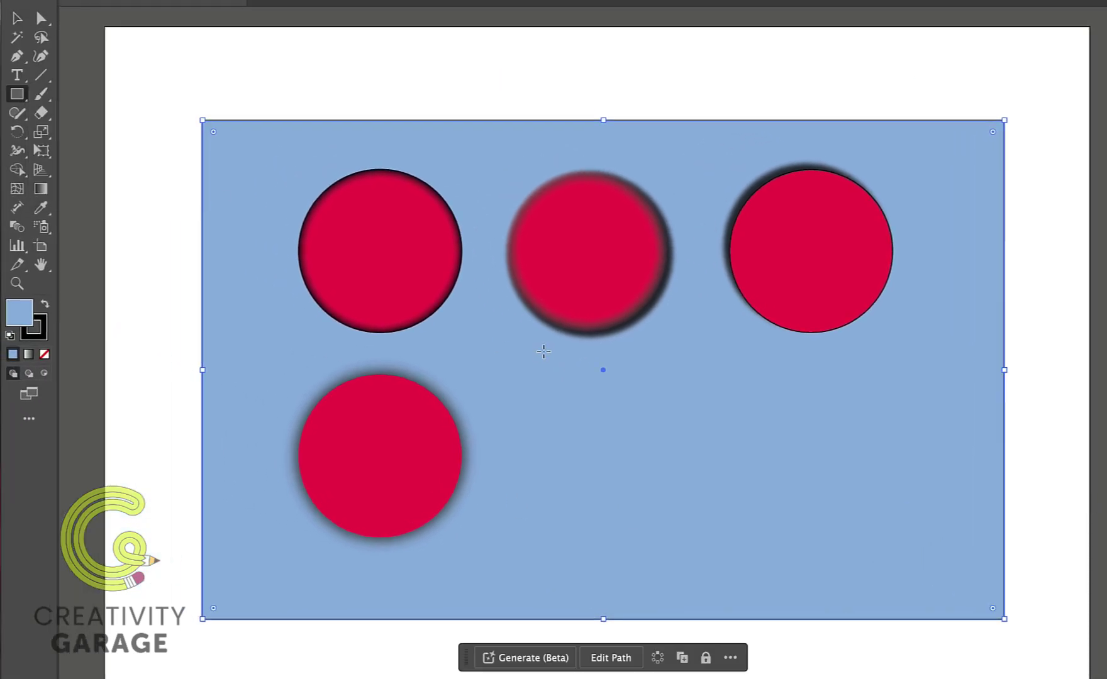
# Step: Drag out a small light blue rectangle beside the lower circle, then return to selecting
pyautogui.moveTo(562, 396); pyautogui.dragTo(727, 530)
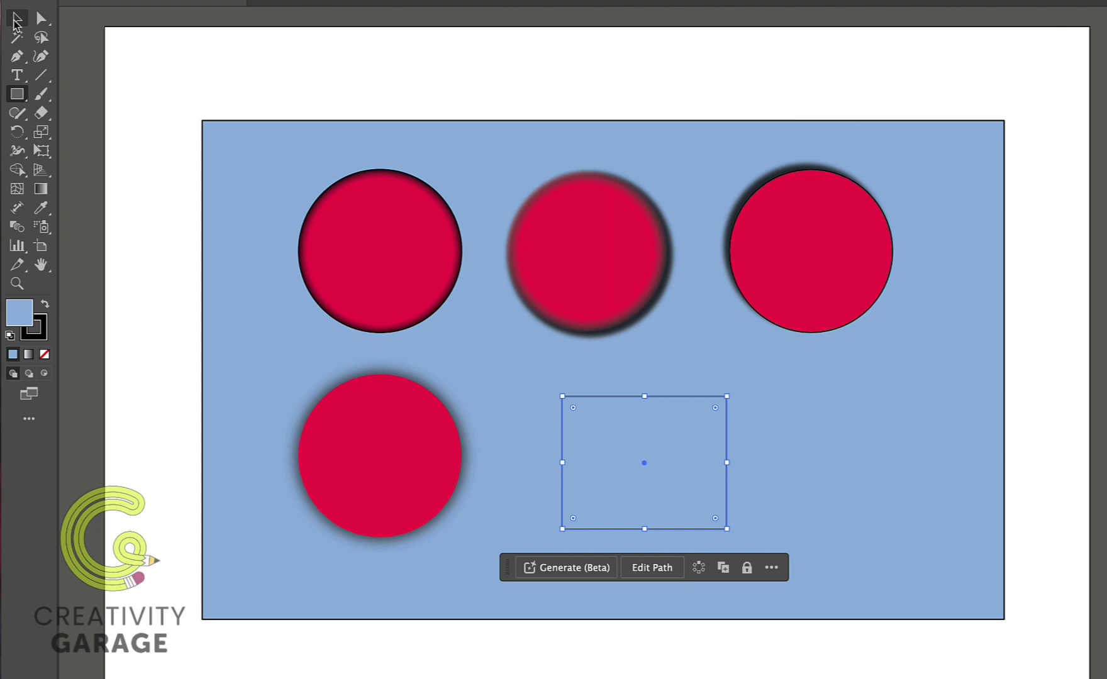
pyautogui.click(17, 19)
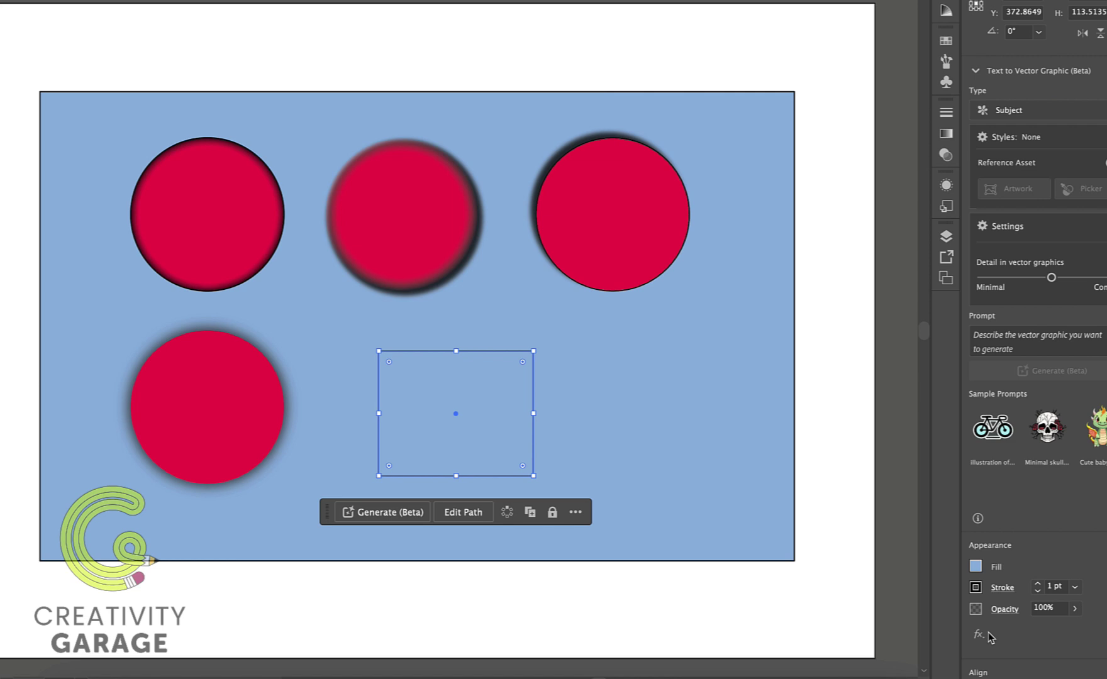
# Step: Apply Stylize > Round Corners to the rectangle with an 18 pt radius
pyautogui.click(987, 635)
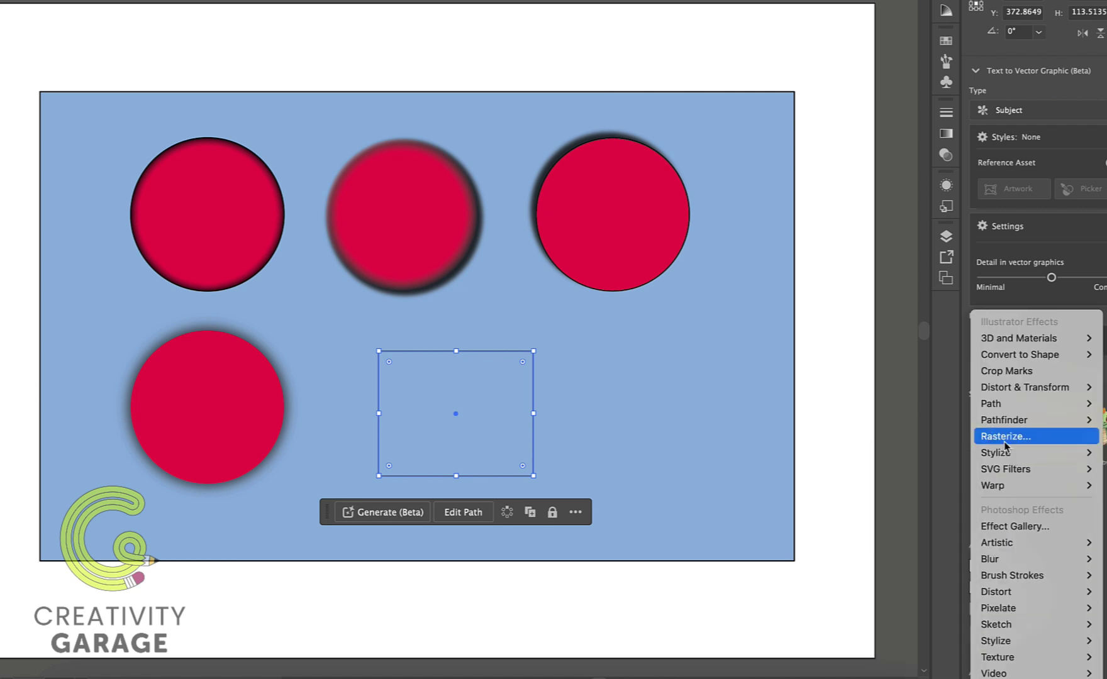
pyautogui.moveTo(1001, 453)
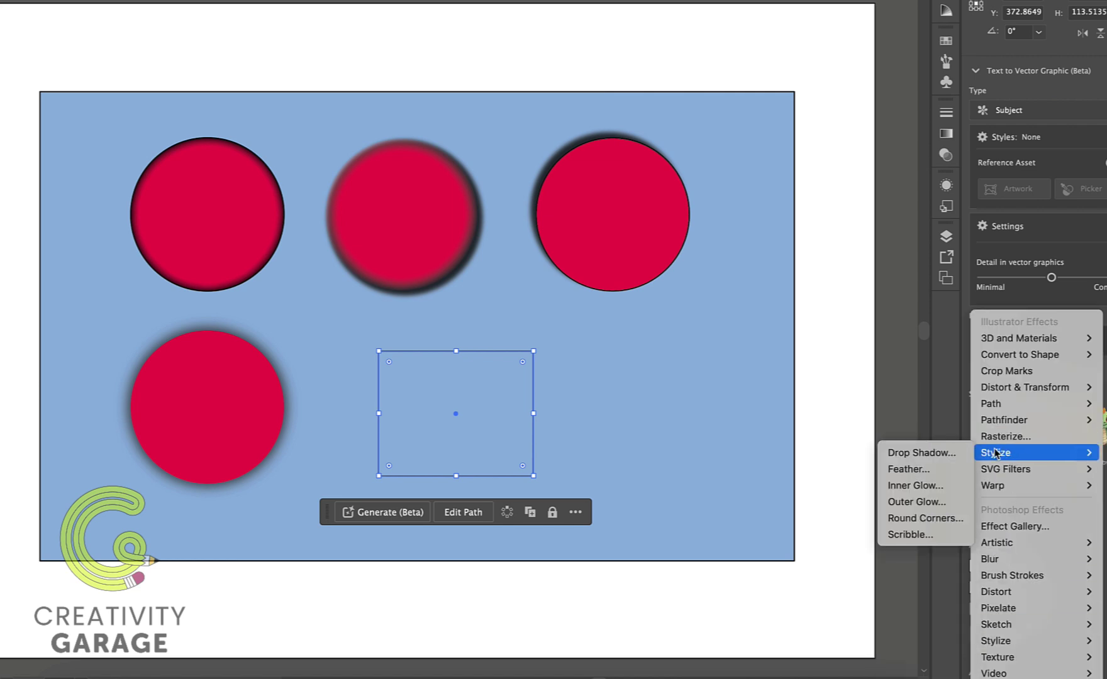
pyautogui.click(925, 520)
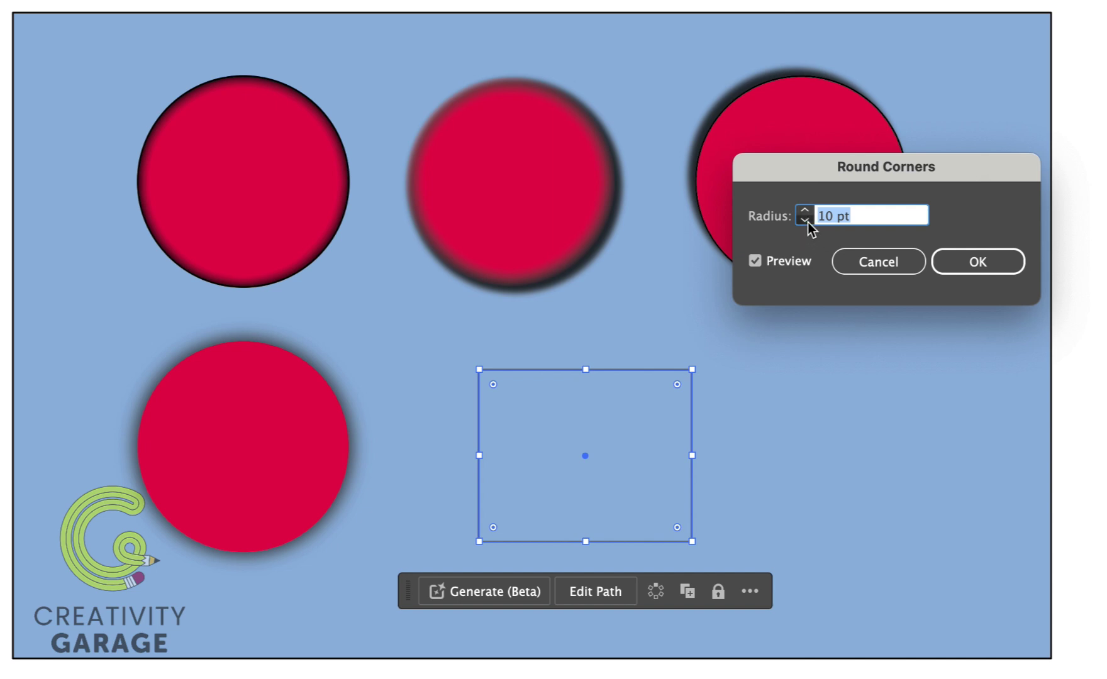
pyautogui.click(806, 212)
pyautogui.click(806, 212)
pyautogui.click(805, 211)
pyautogui.click(805, 212)
pyautogui.click(805, 211)
pyautogui.click(807, 211)
pyautogui.click(806, 211)
pyautogui.click(807, 211)
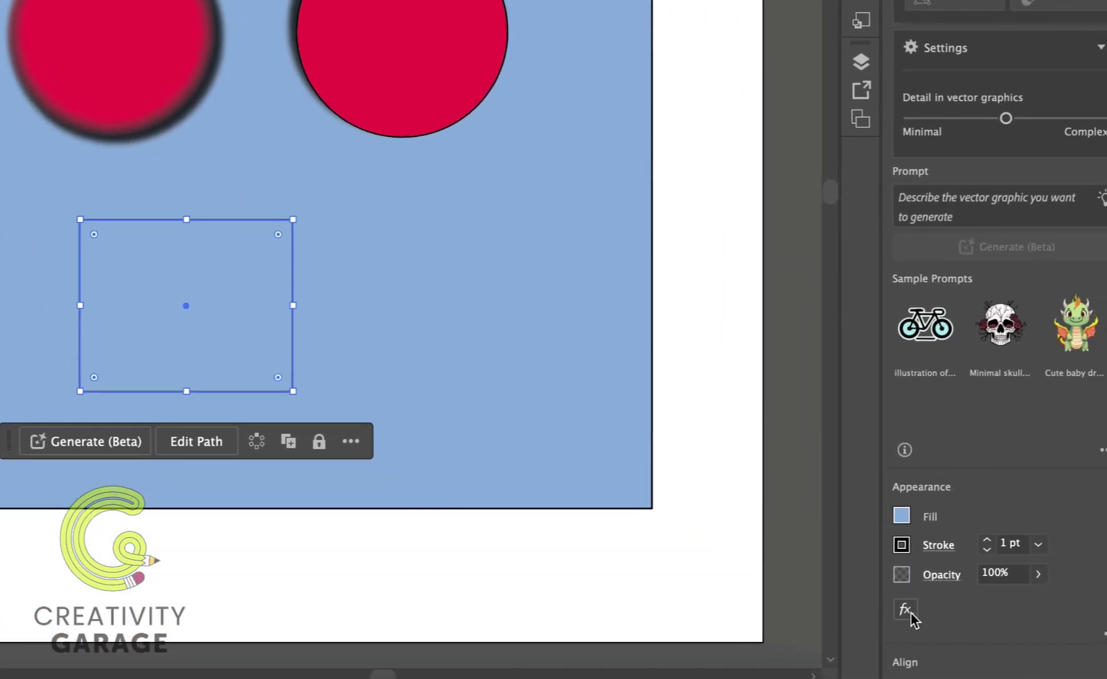
# Step: Open Scribble Options for the small rectangle and move the dialog aside
pyautogui.click(910, 614)
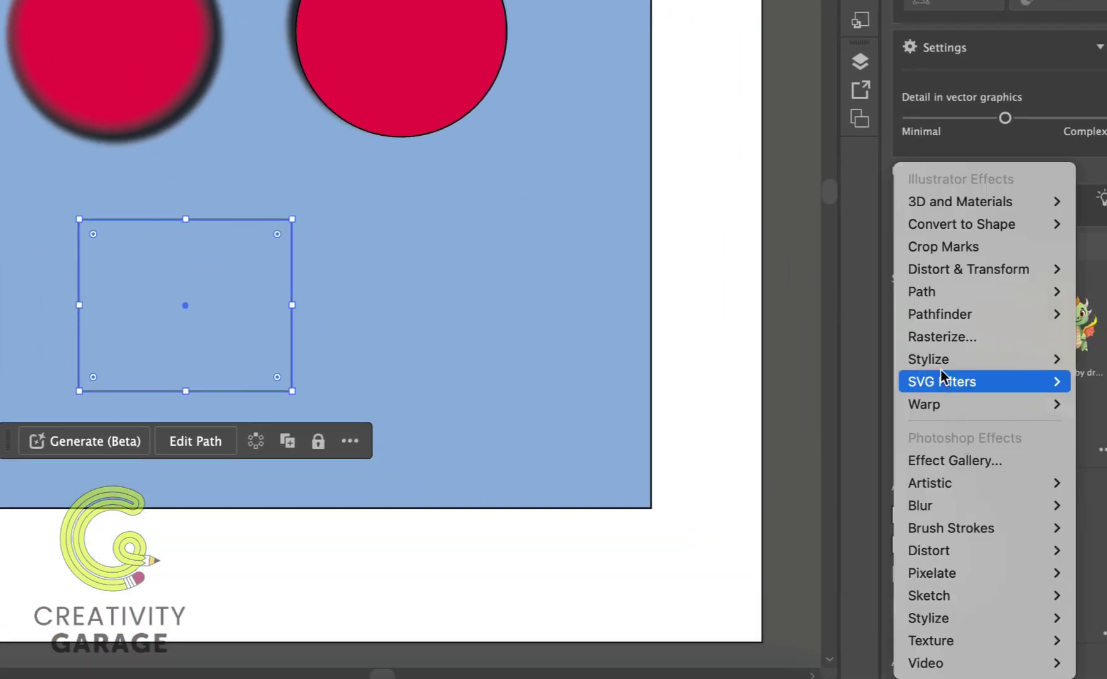
pyautogui.moveTo(937, 361)
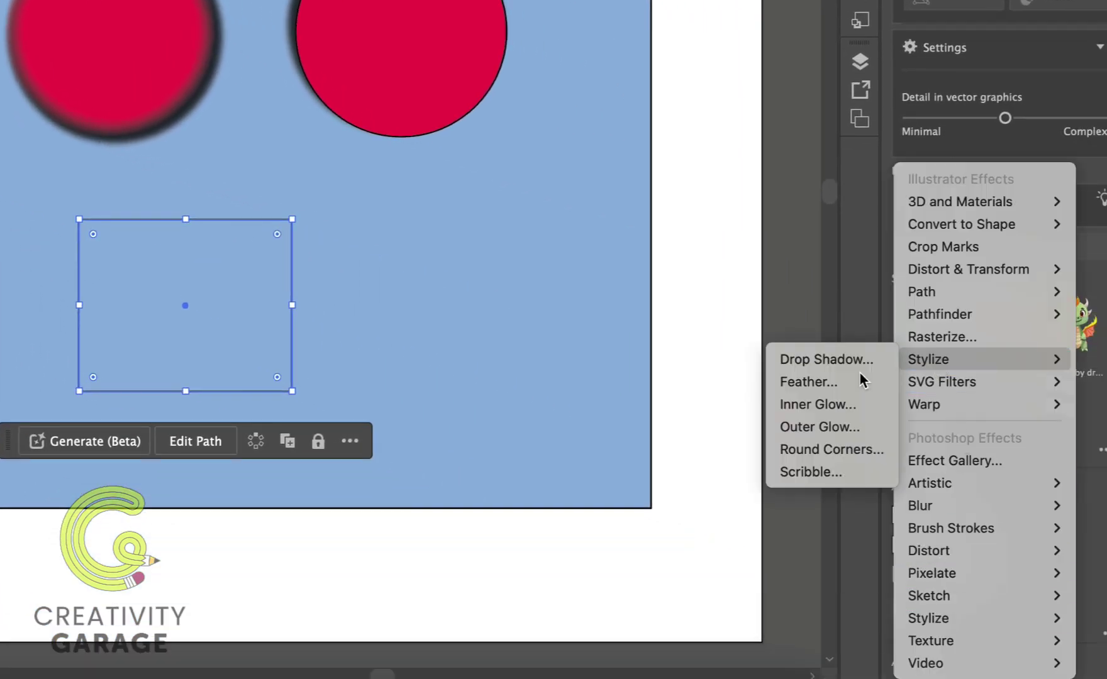
pyautogui.click(817, 480)
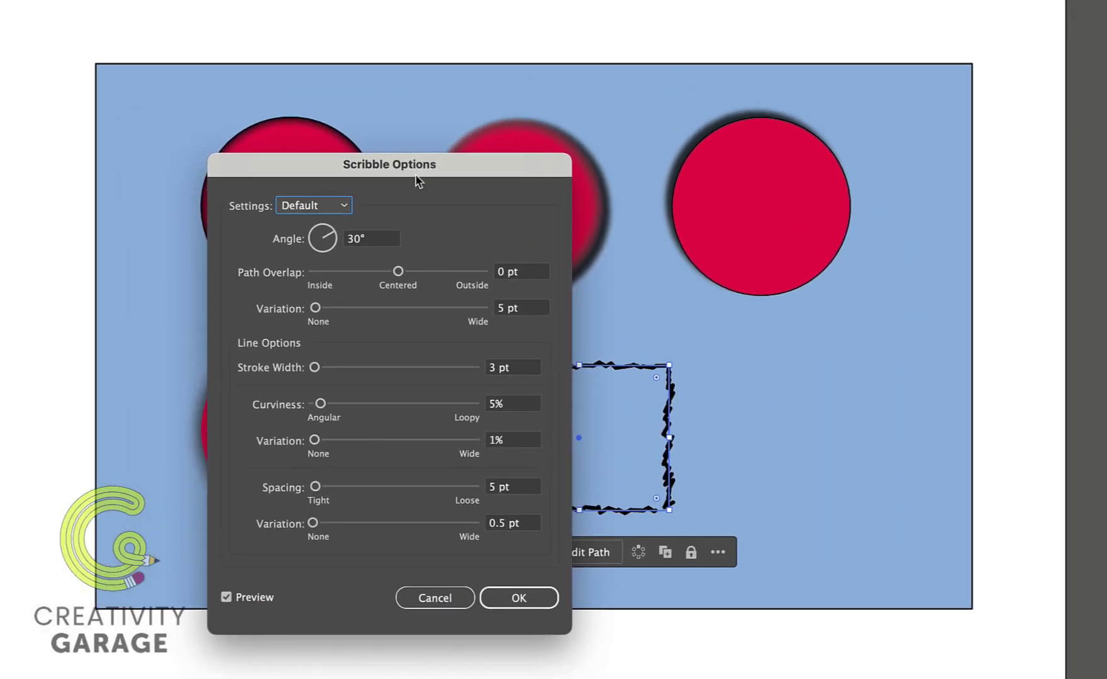
pyautogui.moveTo(416, 164)
pyautogui.mouseDown()
pyautogui.moveTo(800, 153)
pyautogui.moveTo(938, 106)
pyautogui.moveTo(912, 102)
pyautogui.mouseUp()
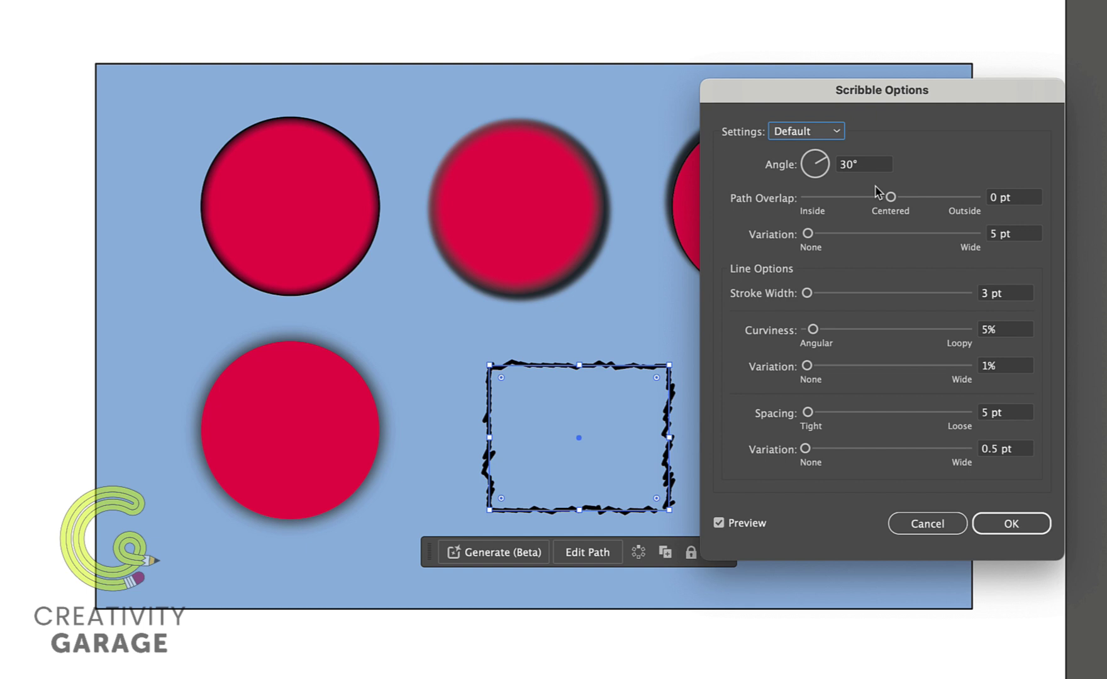
# Step: Try the angle, overlap, stroke width, curviness and spacing sliders, then cancel the scribble
pyautogui.moveTo(815, 159); pyautogui.dragTo(816, 176)
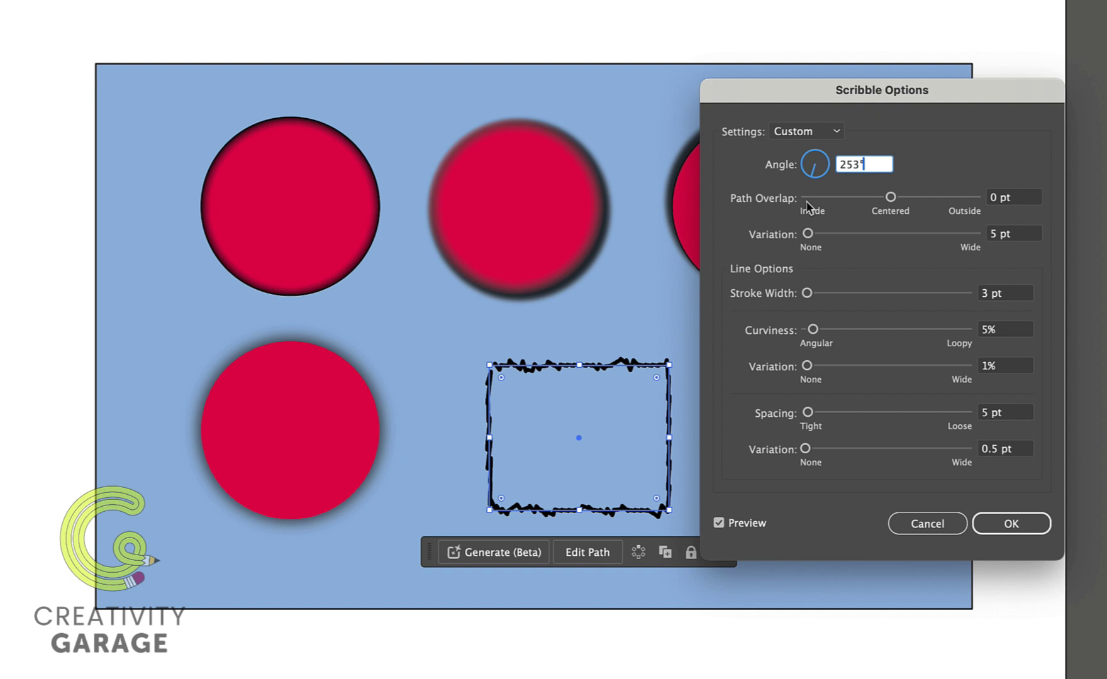
pyautogui.moveTo(891, 200)
pyautogui.mouseDown()
pyautogui.moveTo(878, 200)
pyautogui.moveTo(894, 205)
pyautogui.mouseUp()
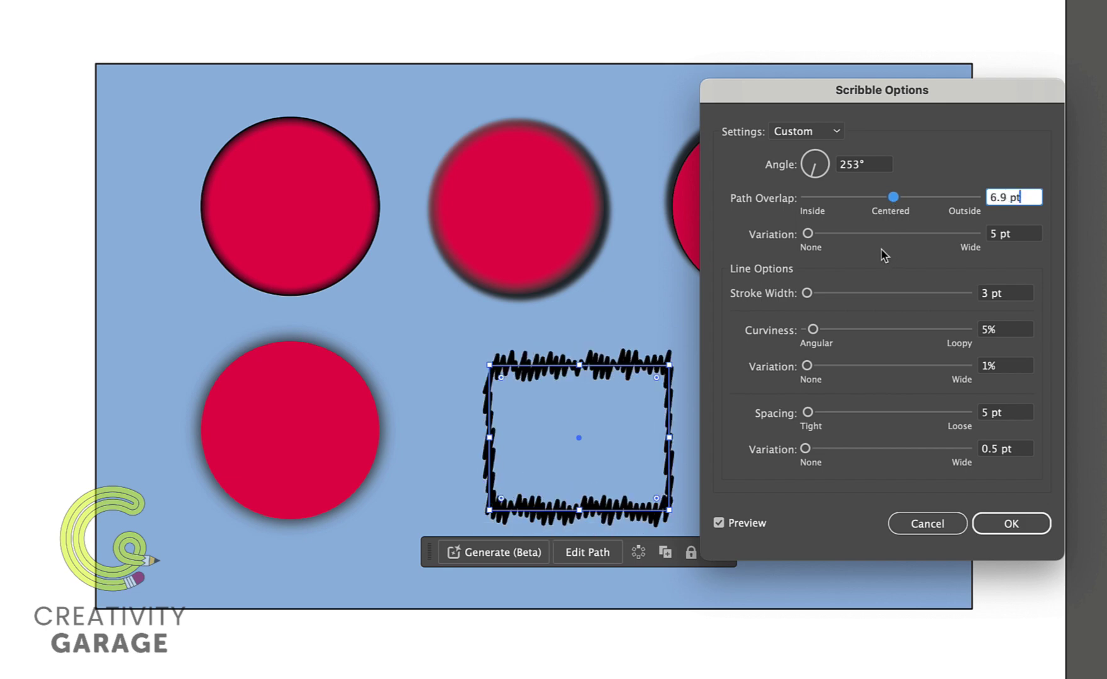
pyautogui.moveTo(812, 238)
pyautogui.mouseDown()
pyautogui.moveTo(825, 242)
pyautogui.moveTo(809, 242)
pyautogui.mouseUp()
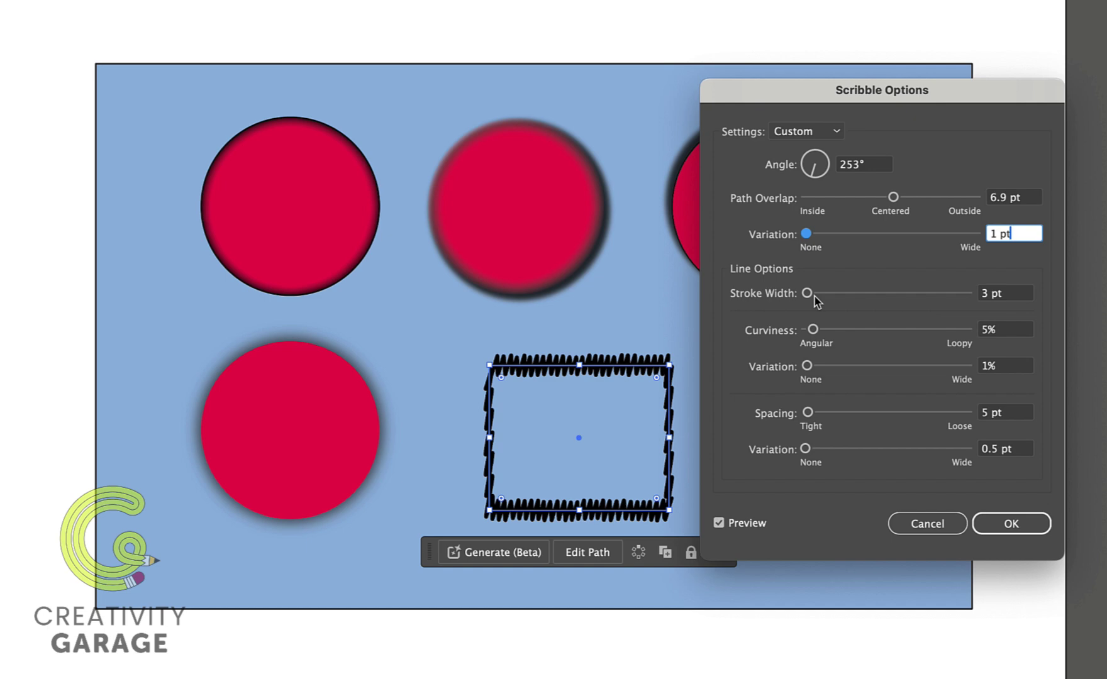
pyautogui.moveTo(807, 293)
pyautogui.mouseDown()
pyautogui.moveTo(829, 301)
pyautogui.moveTo(799, 302)
pyautogui.moveTo(807, 301)
pyautogui.mouseUp()
pyautogui.moveTo(813, 330)
pyautogui.mouseDown()
pyautogui.moveTo(826, 333)
pyautogui.moveTo(804, 333)
pyautogui.mouseUp()
pyautogui.moveTo(807, 367); pyautogui.dragTo(805, 368)
pyautogui.moveTo(808, 414)
pyautogui.mouseDown()
pyautogui.moveTo(817, 417)
pyautogui.moveTo(804, 417)
pyautogui.mouseUp()
pyautogui.click(926, 524)
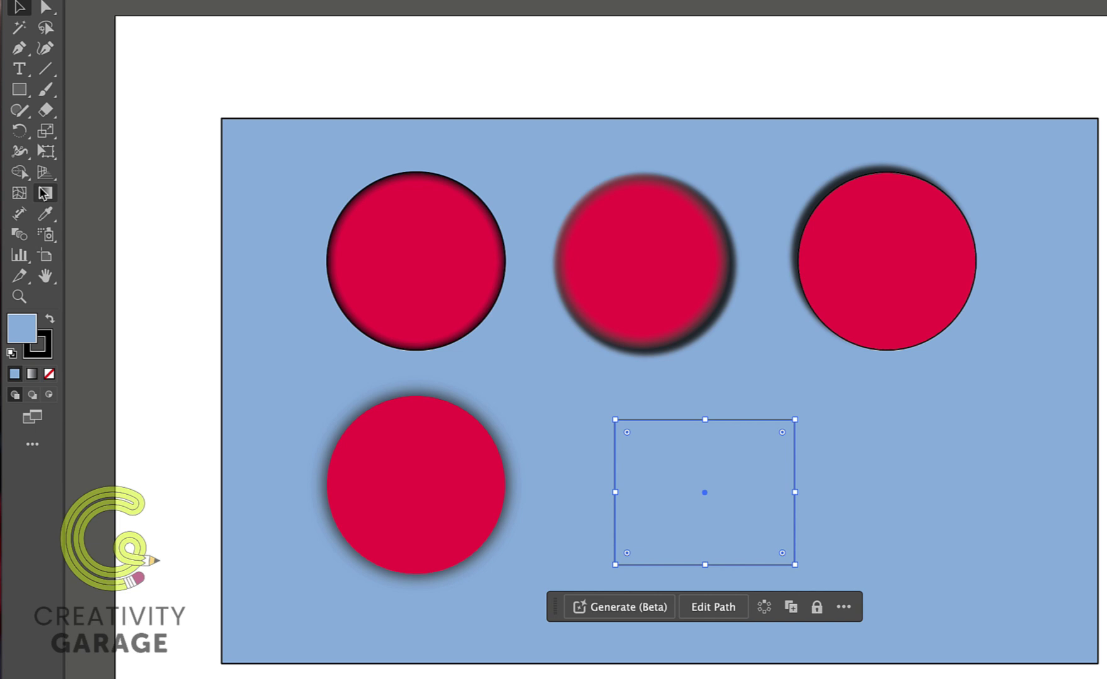
# Step: Type the heading 'CREATIVITY GARAGE' to the right of the rectangle
pyautogui.click(19, 68)
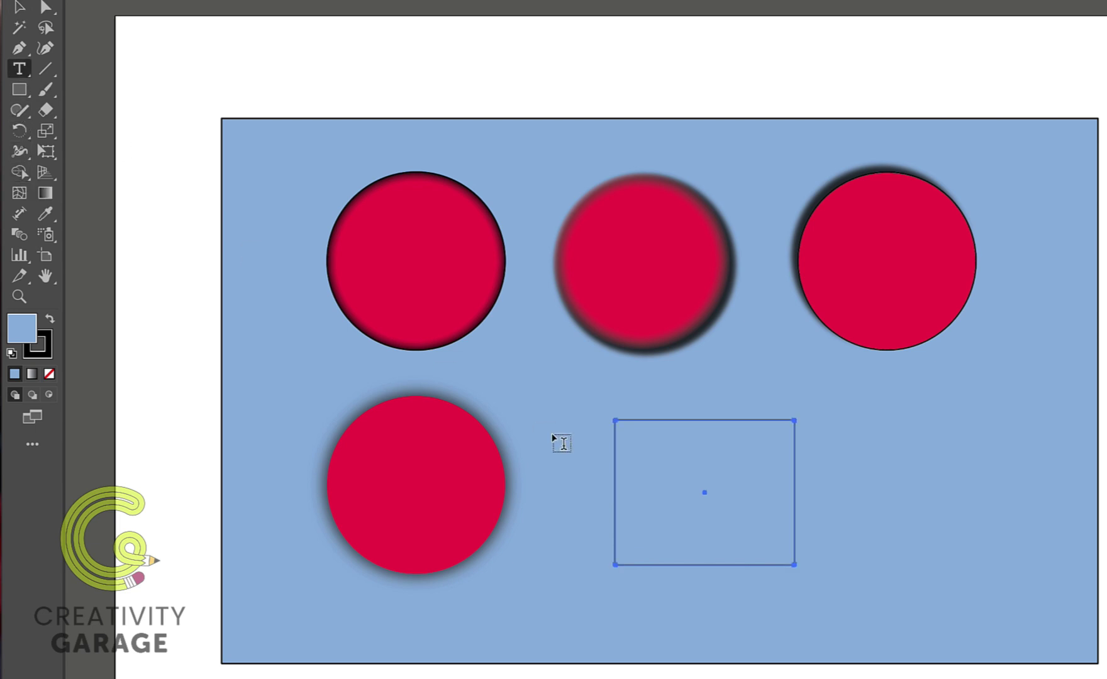
pyautogui.click(833, 484)
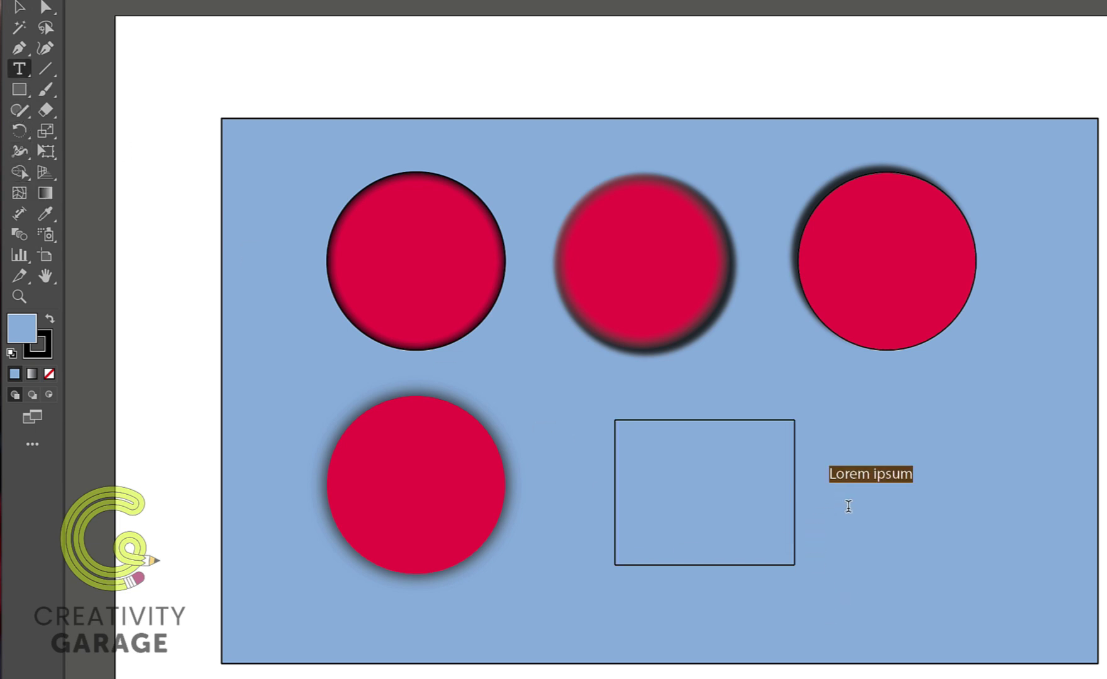
pyautogui.write('CREATIVITY ')
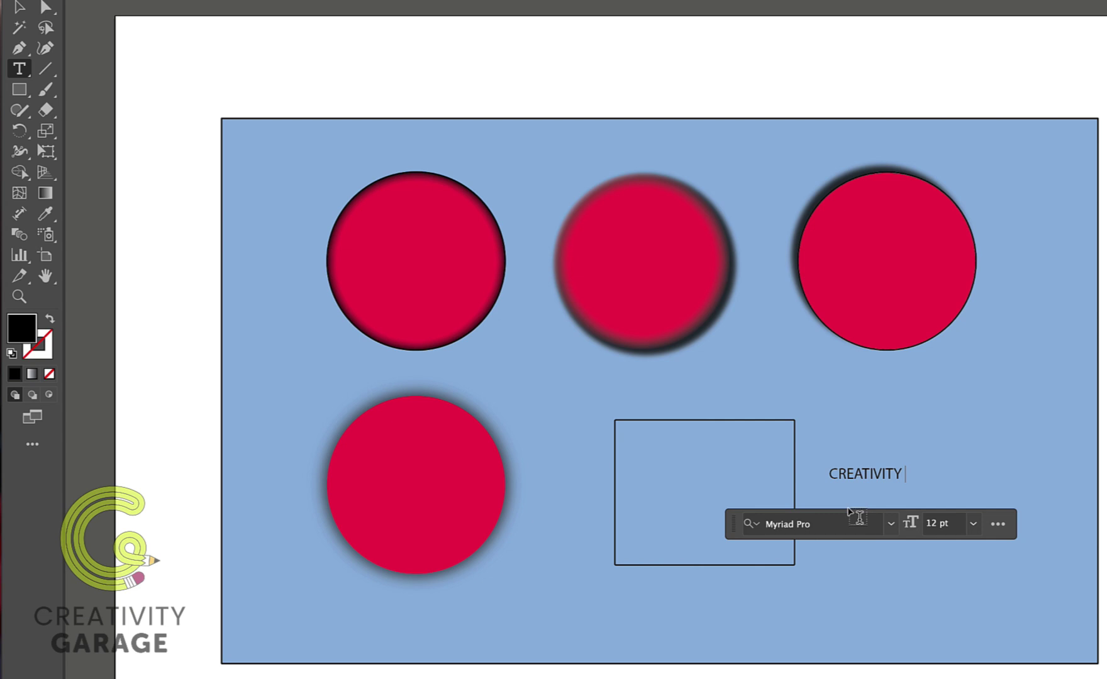
pyautogui.write('GARAGE')
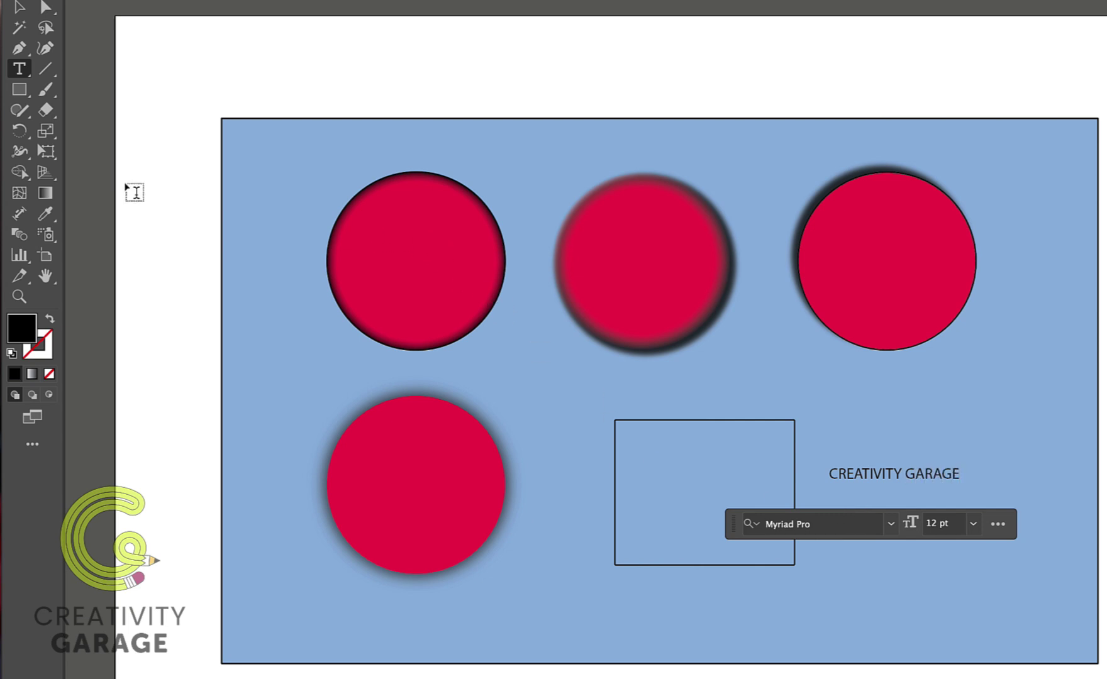
pyautogui.click(17, 8)
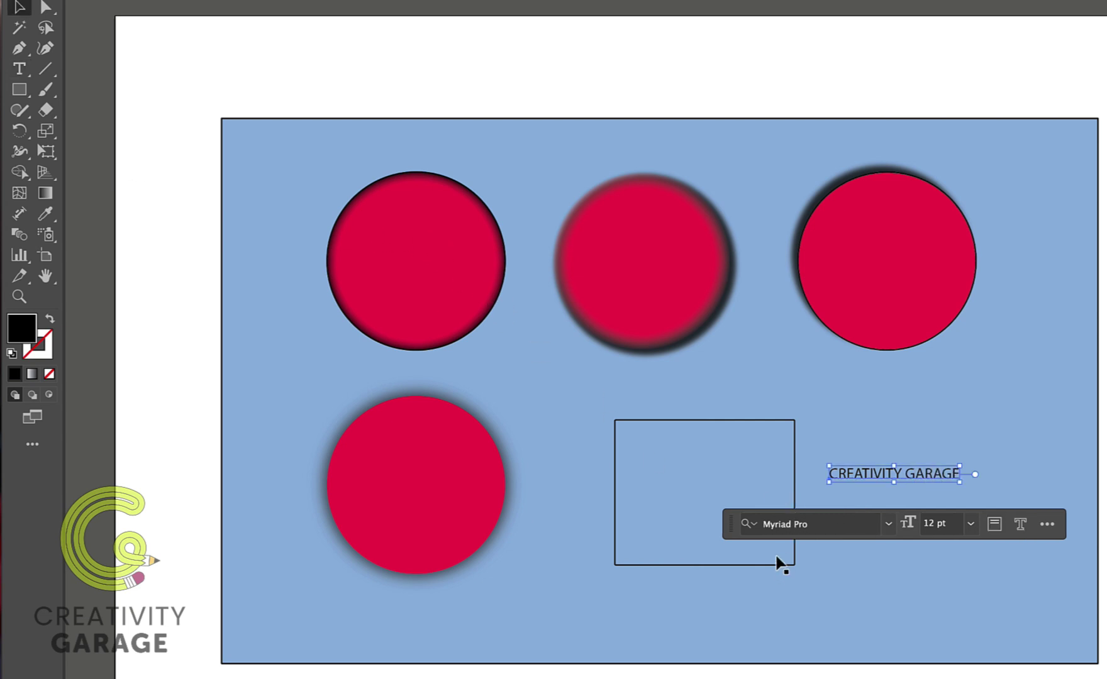
# Step: Undo an accidental move, then reposition the heading and scale it up to about 36 pt
pyautogui.moveTo(774, 558); pyautogui.dragTo(749, 524)
pyautogui.hotkey('ctrl', 'z')
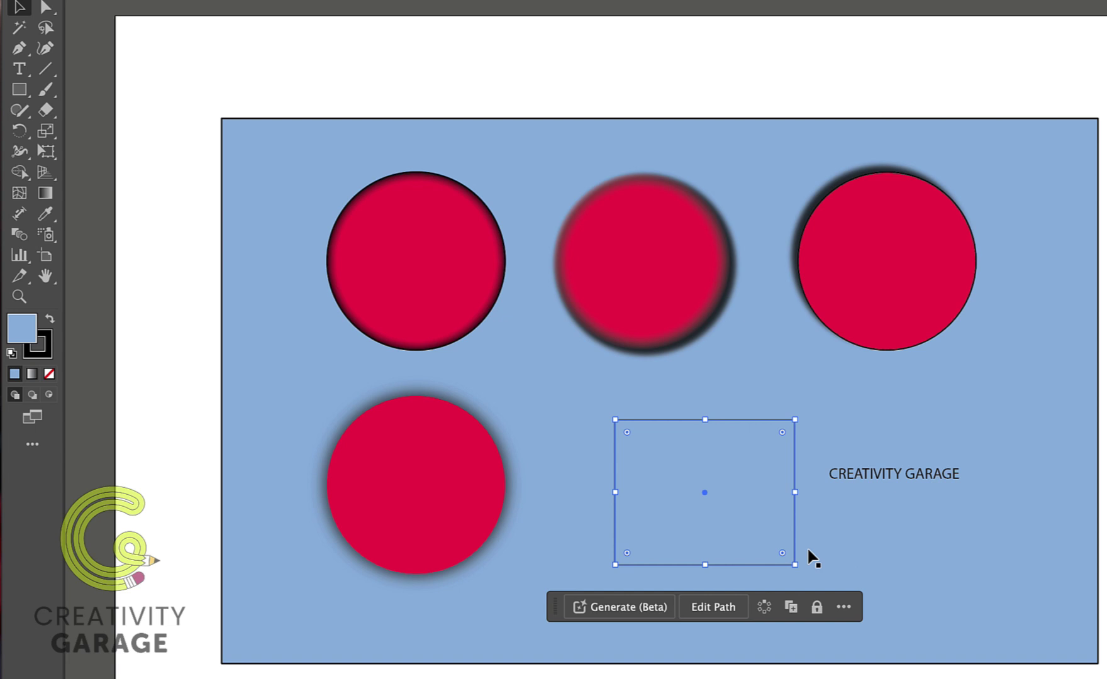
pyautogui.click(806, 559)
pyautogui.moveTo(925, 478); pyautogui.dragTo(1011, 621)
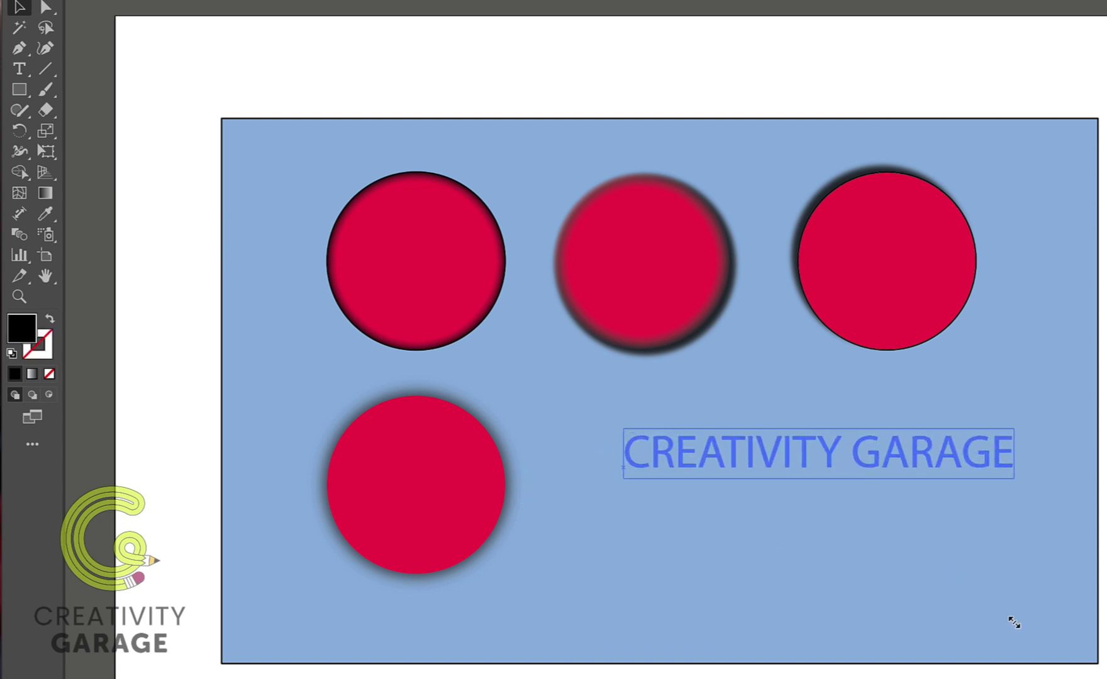
pyautogui.moveTo(895, 467); pyautogui.dragTo(870, 494)
pyautogui.click(870, 494)
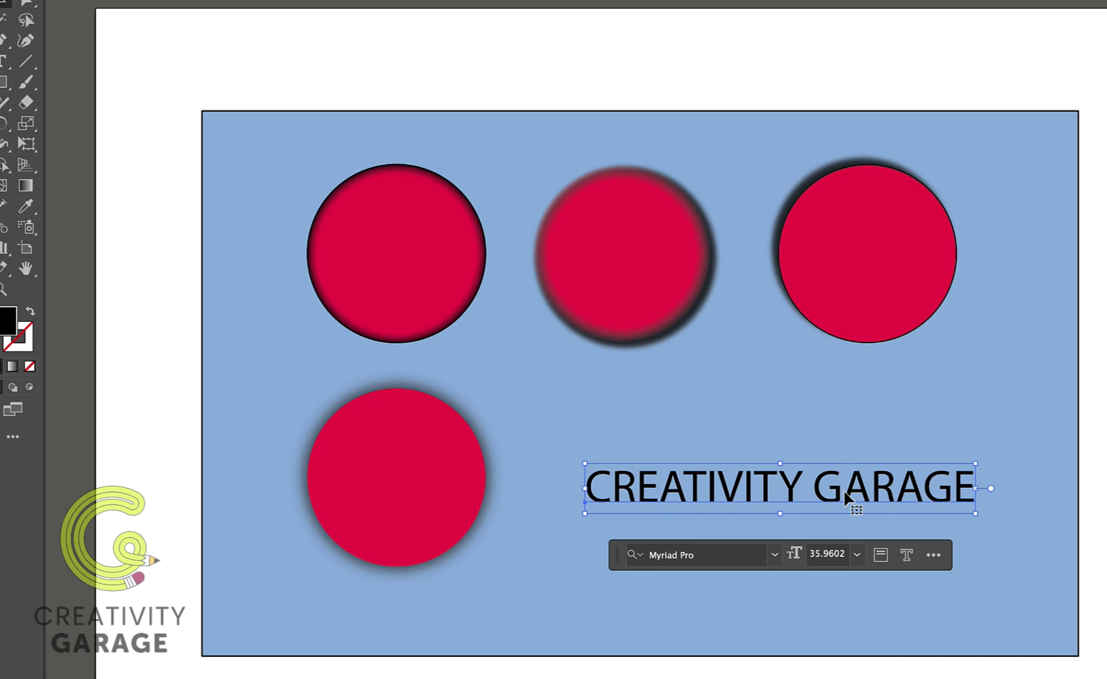
pyautogui.click(1032, 667)
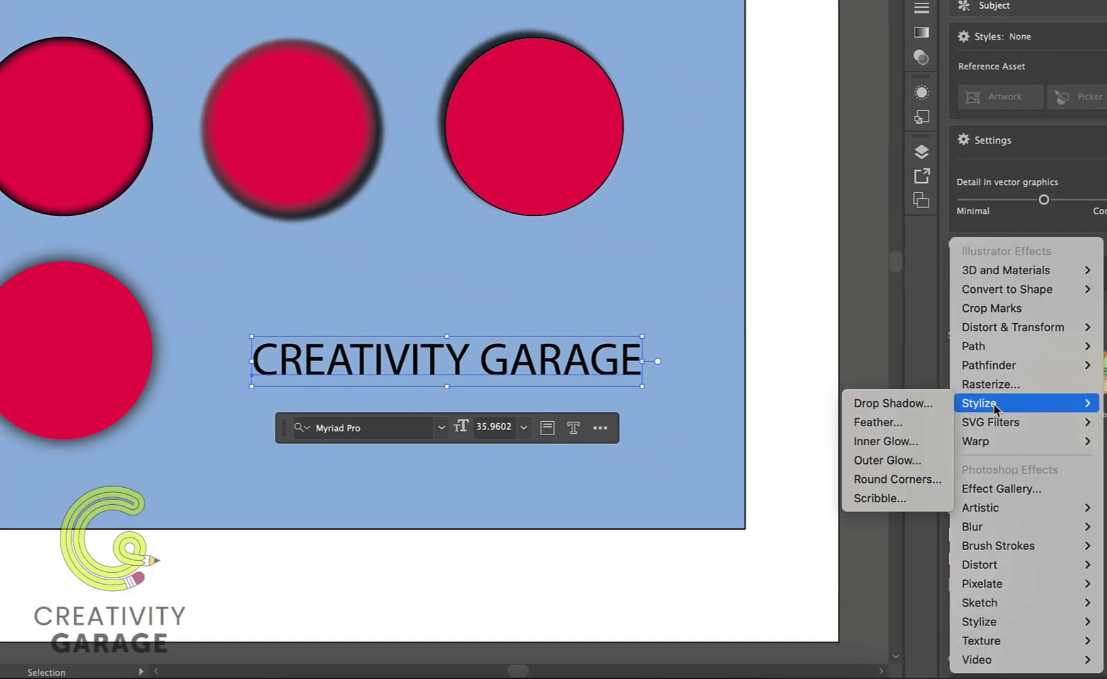
# Step: Apply a Scribble effect with 1 pt stroke width to the heading, then enlarge it to about 46 pt
pyautogui.moveTo(1007, 403)
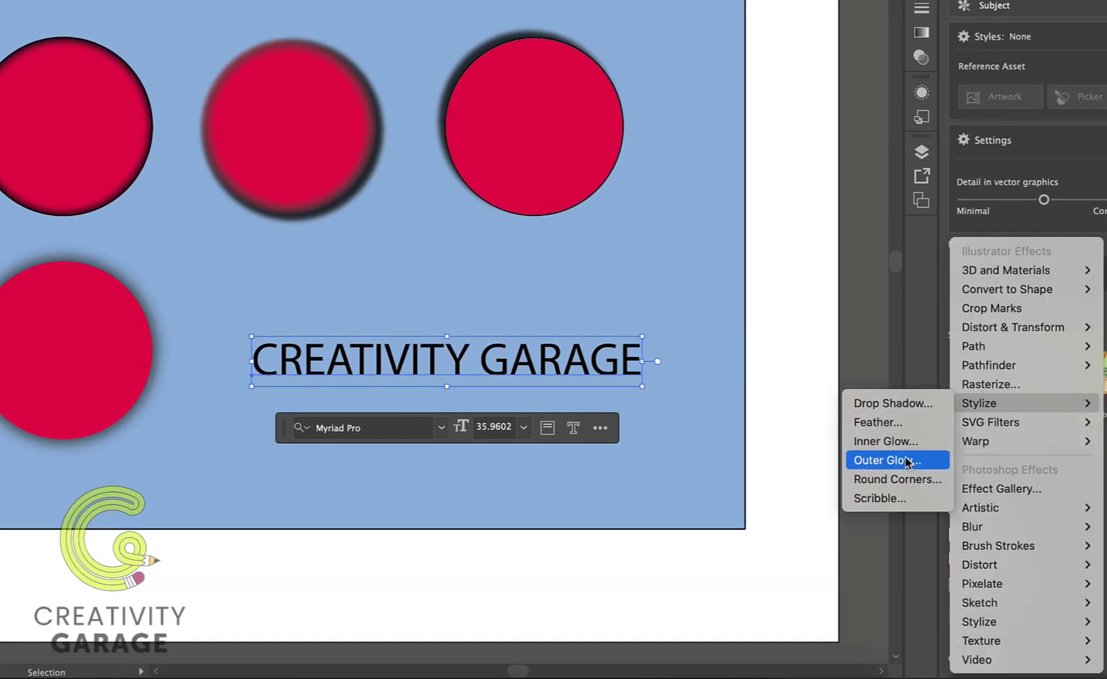
pyautogui.click(895, 498)
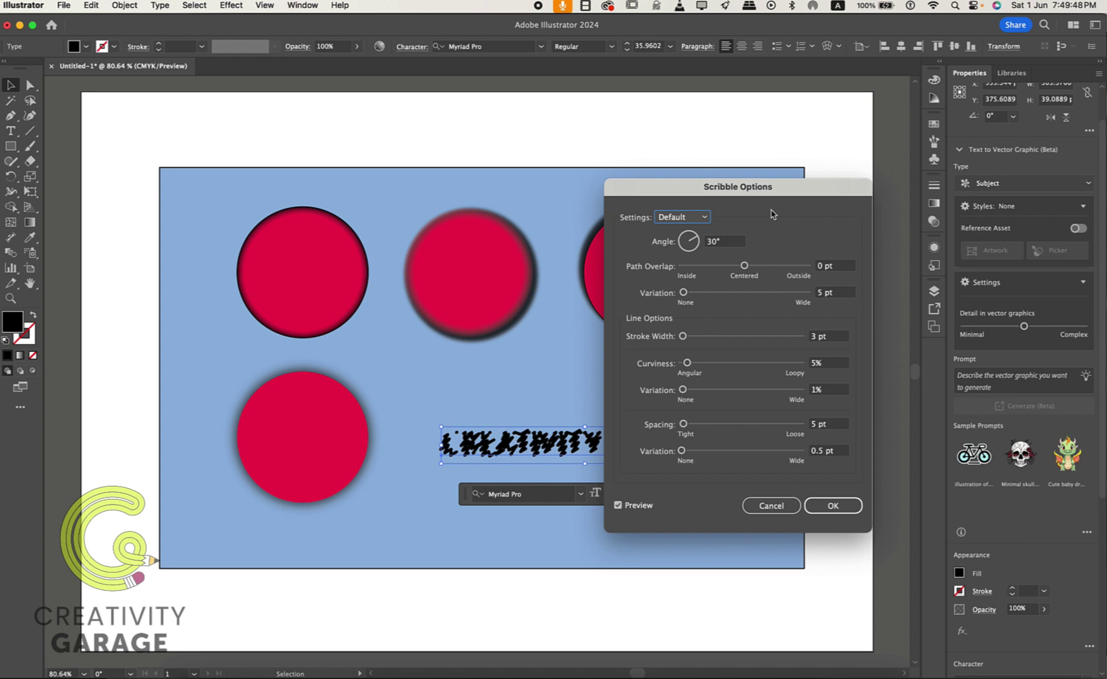
pyautogui.moveTo(773, 187); pyautogui.dragTo(804, 111)
pyautogui.click(860, 260)
pyautogui.write('1')
pyautogui.press('Tab')
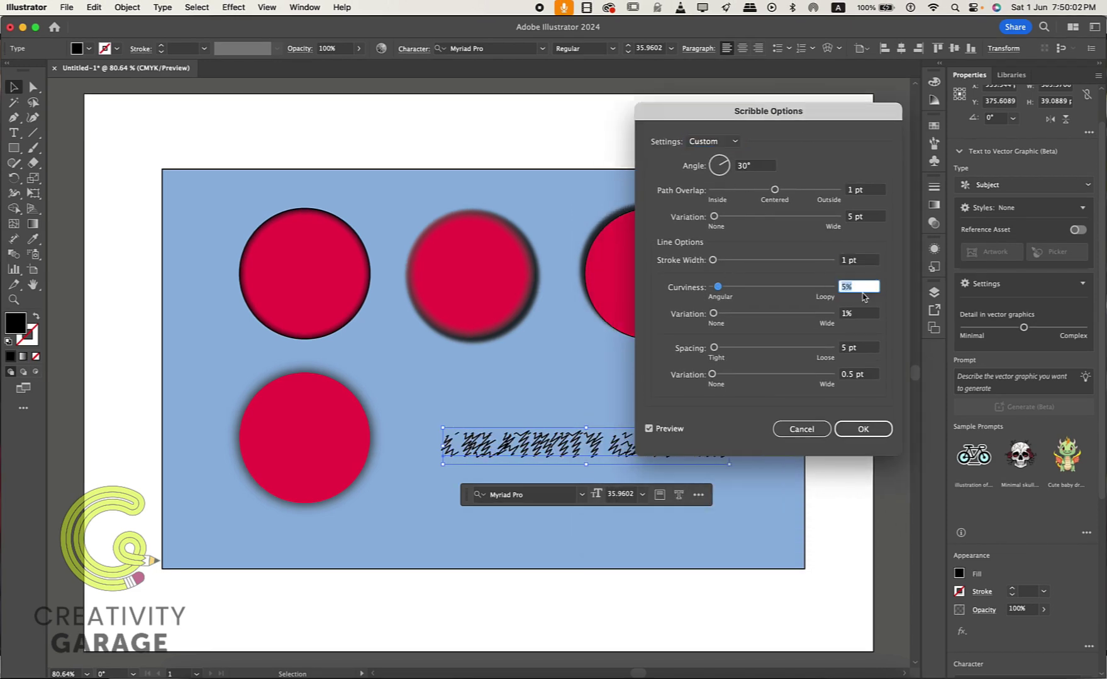
pyautogui.press('Tab')
pyautogui.click(860, 260)
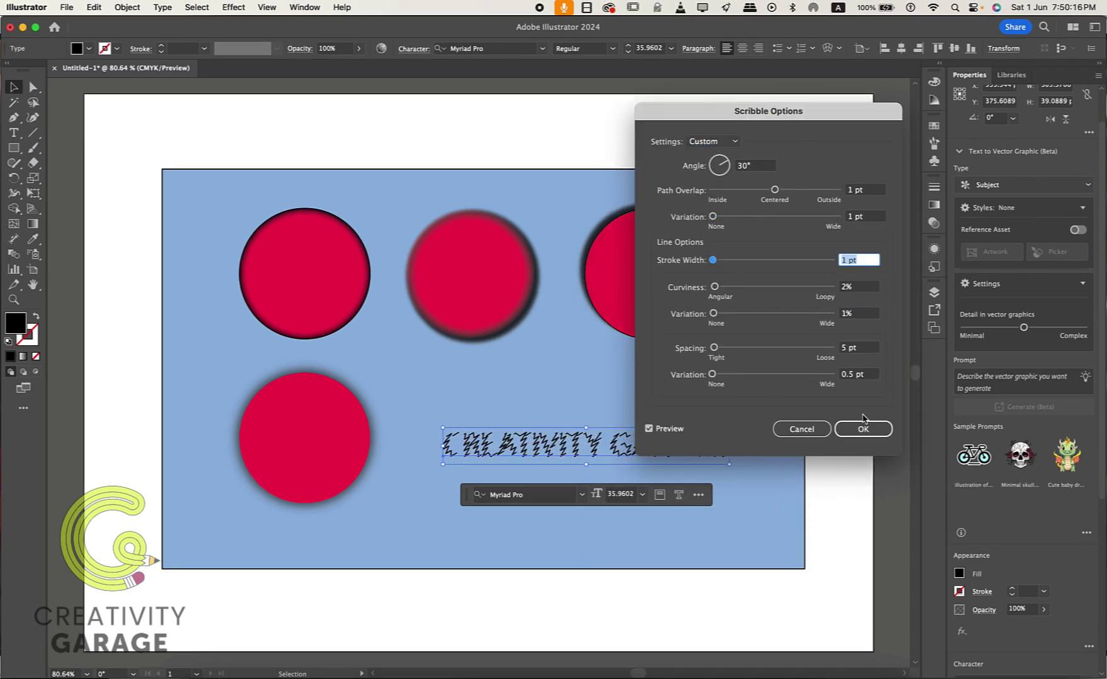
pyautogui.click(863, 428)
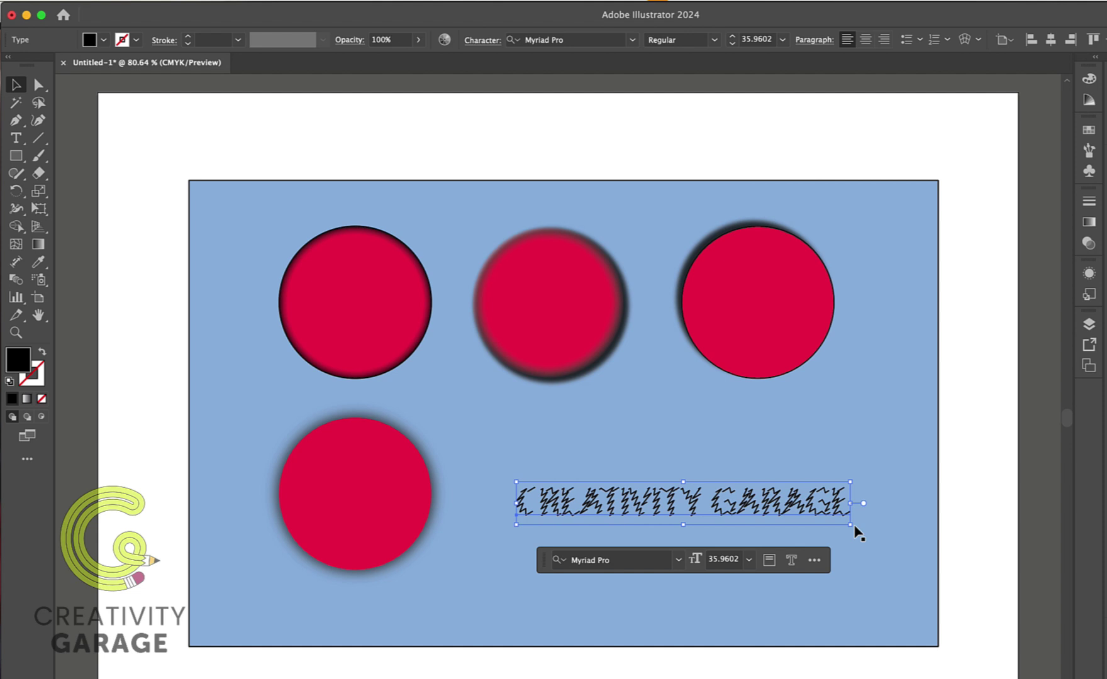
pyautogui.moveTo(851, 529); pyautogui.dragTo(950, 579)
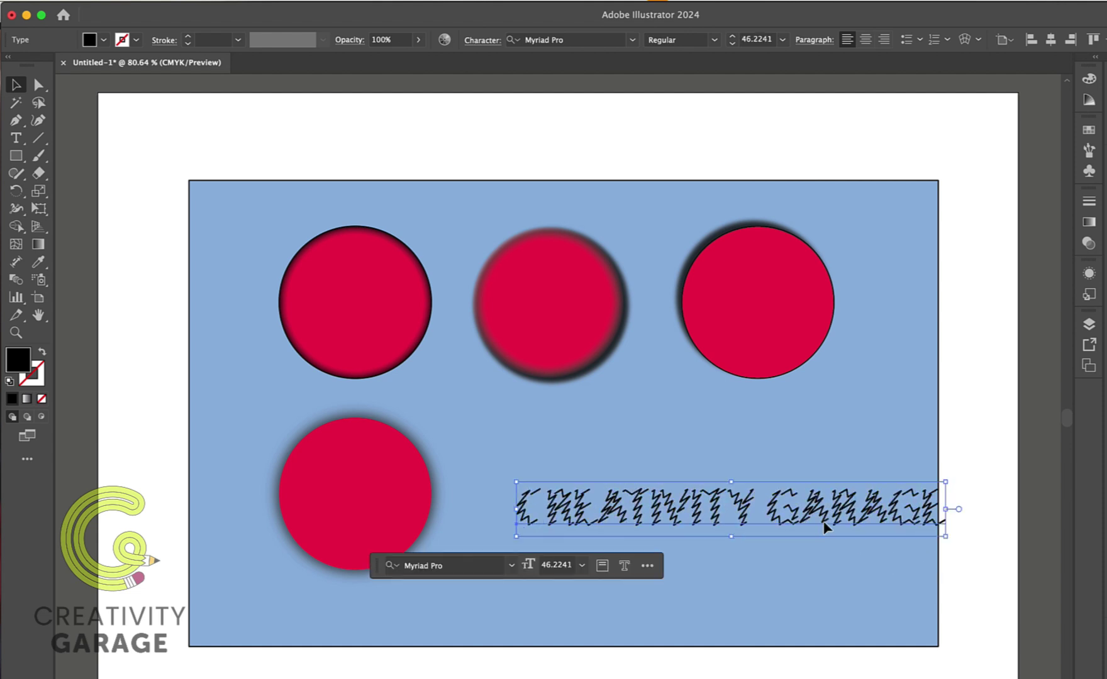
pyautogui.moveTo(811, 513); pyautogui.dragTo(772, 488)
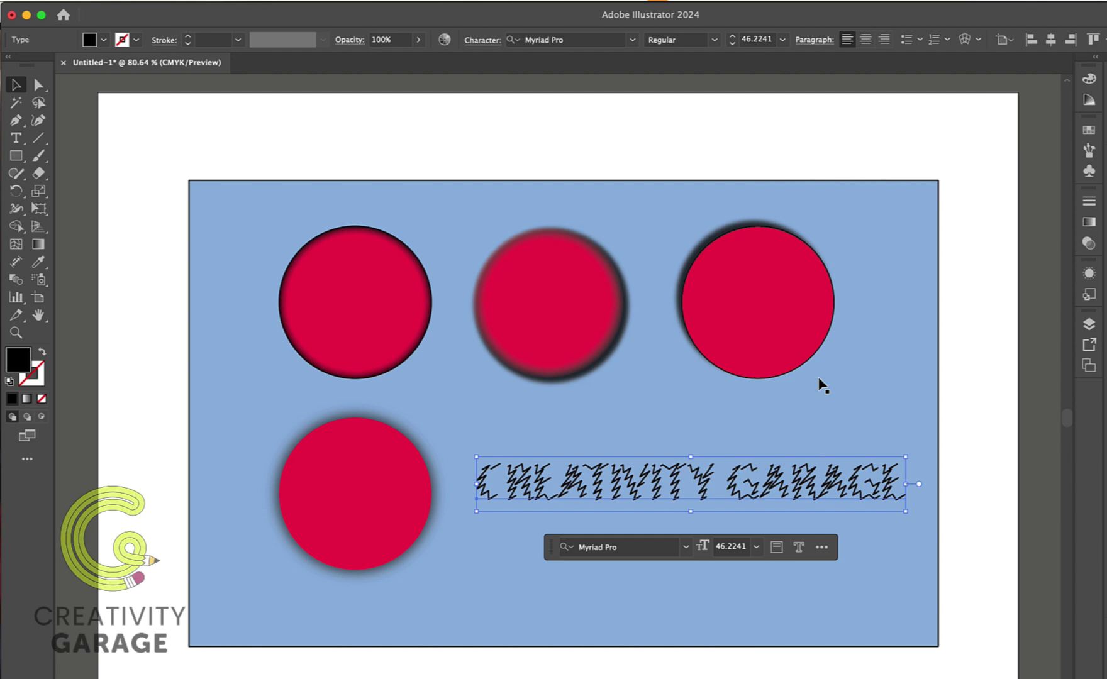
# Step: Change the heading font to Alfa Slab One and move it to the artboard's bottom
pyautogui.click(632, 40)
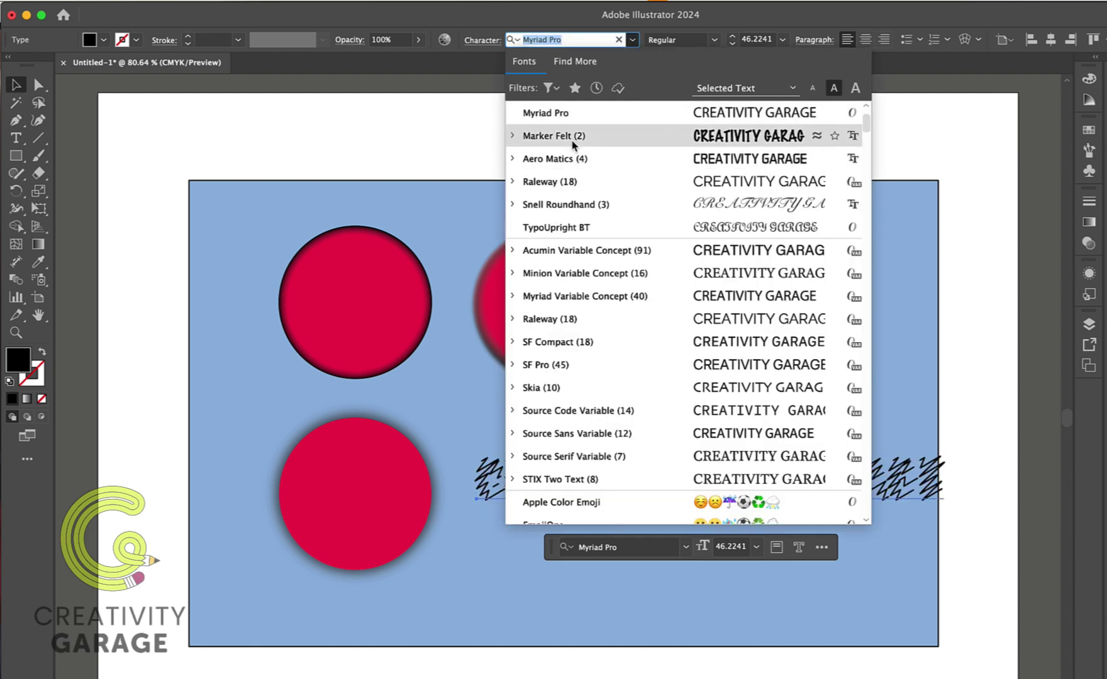
pyautogui.scroll(-10, 588, 318)
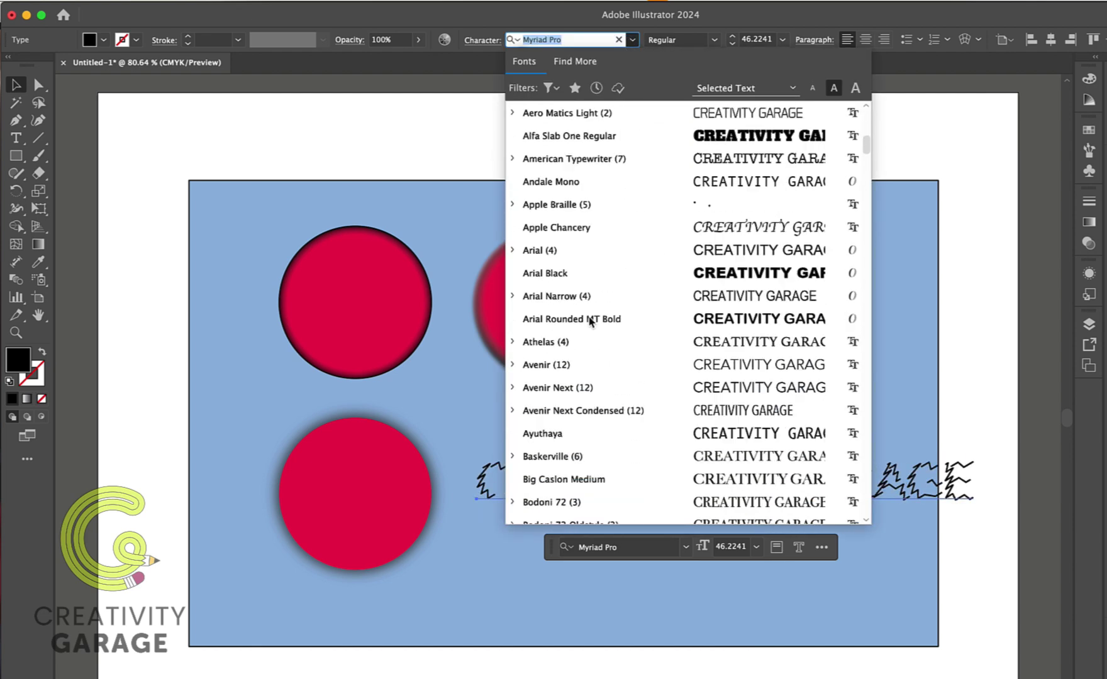
pyautogui.scroll(4, 582, 340)
pyautogui.click(580, 342)
pyautogui.moveTo(636, 485)
pyautogui.mouseDown()
pyautogui.moveTo(518, 542)
pyautogui.moveTo(501, 604)
pyautogui.mouseUp()
# Step: Edit the Scribble to 1 pt overlap, 1 pt variation, 1 pt stroke, 1% curviness, 2 pt spacing
pyautogui.press('super+alt+shift+e')
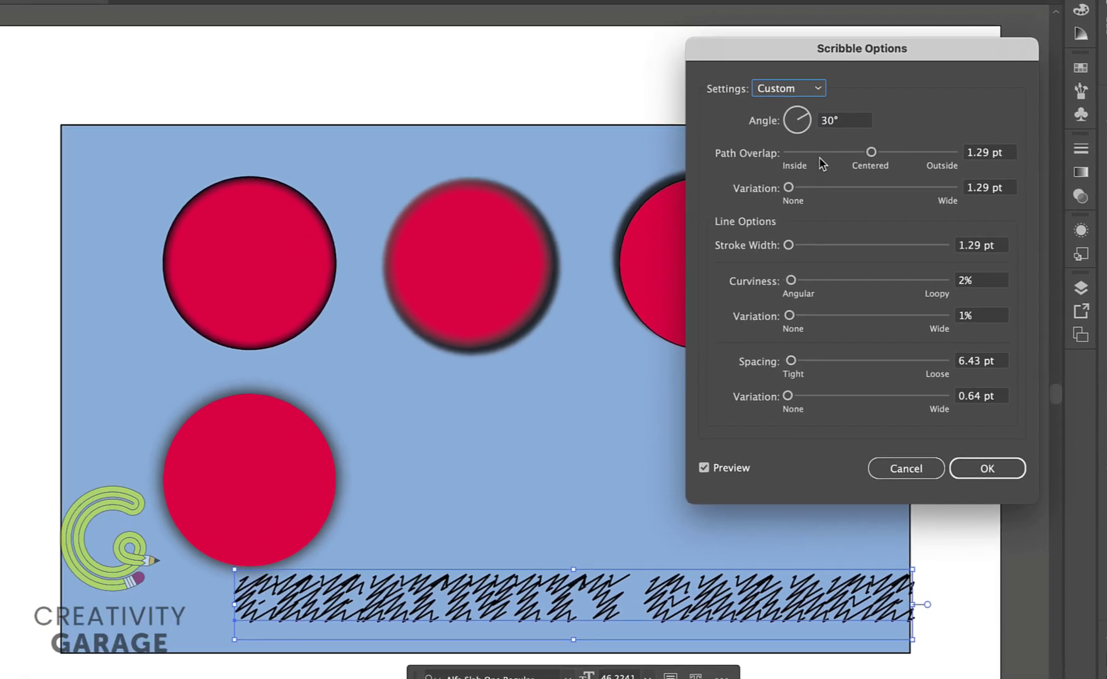
pyautogui.doubleClick(1005, 205)
pyautogui.write('1')
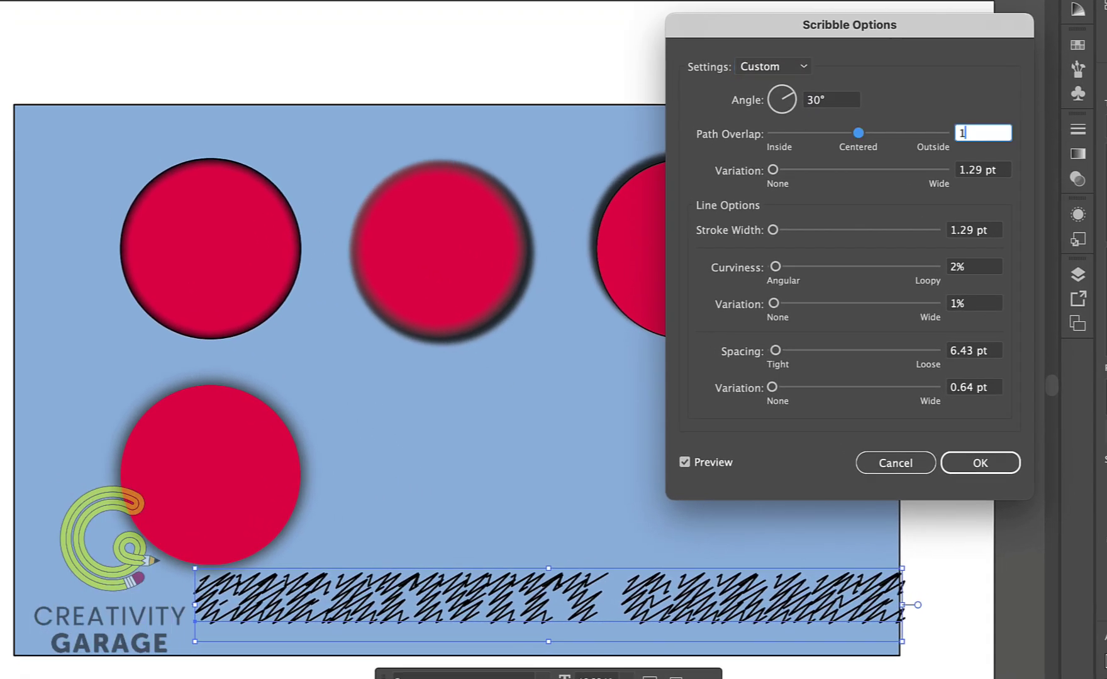
pyautogui.press('Tab')
pyautogui.write('1')
pyautogui.press('Tab')
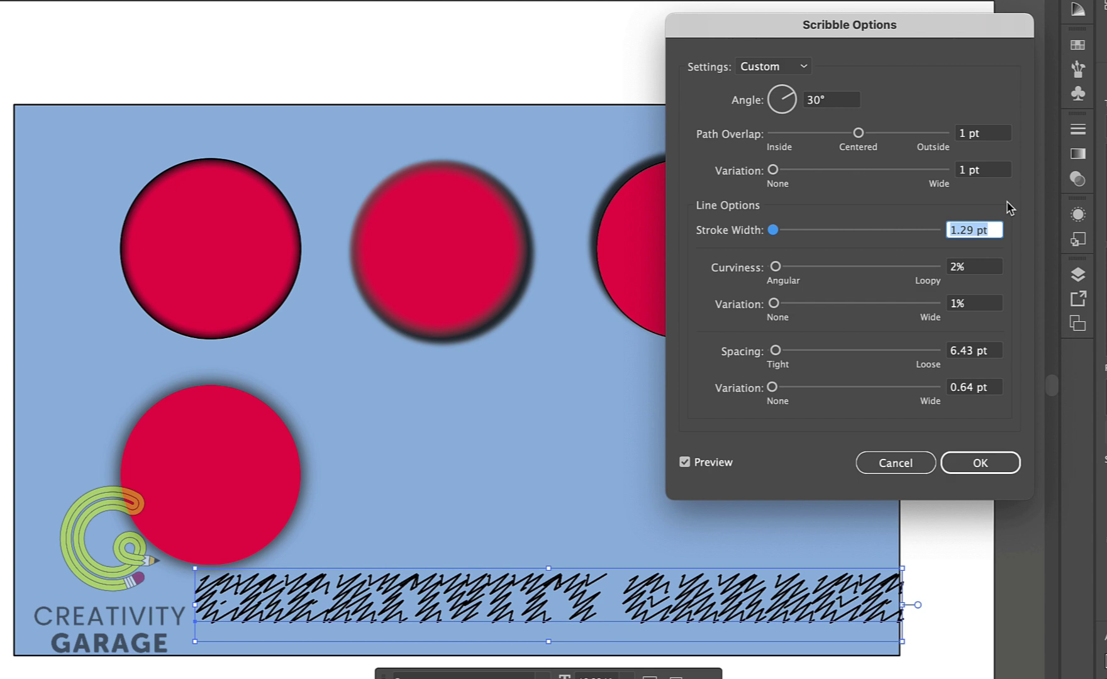
pyautogui.write('1')
pyautogui.press('Tab')
pyautogui.write('1')
pyautogui.press('Tab')
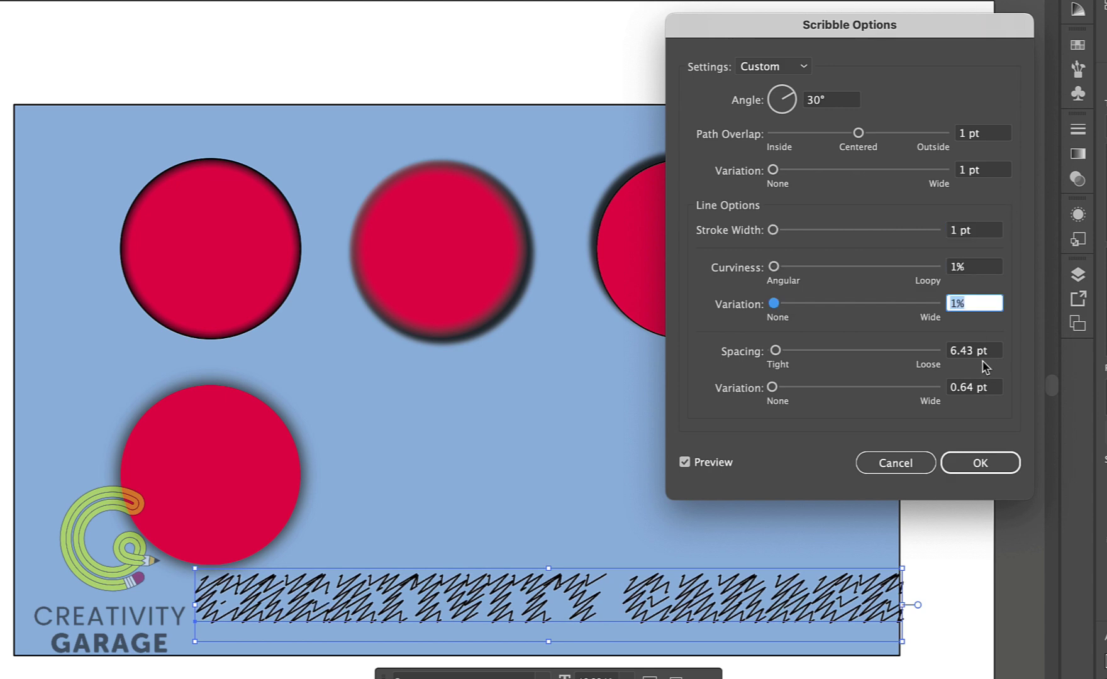
pyautogui.press('Tab')
pyautogui.write('2')
pyautogui.press('Tab')
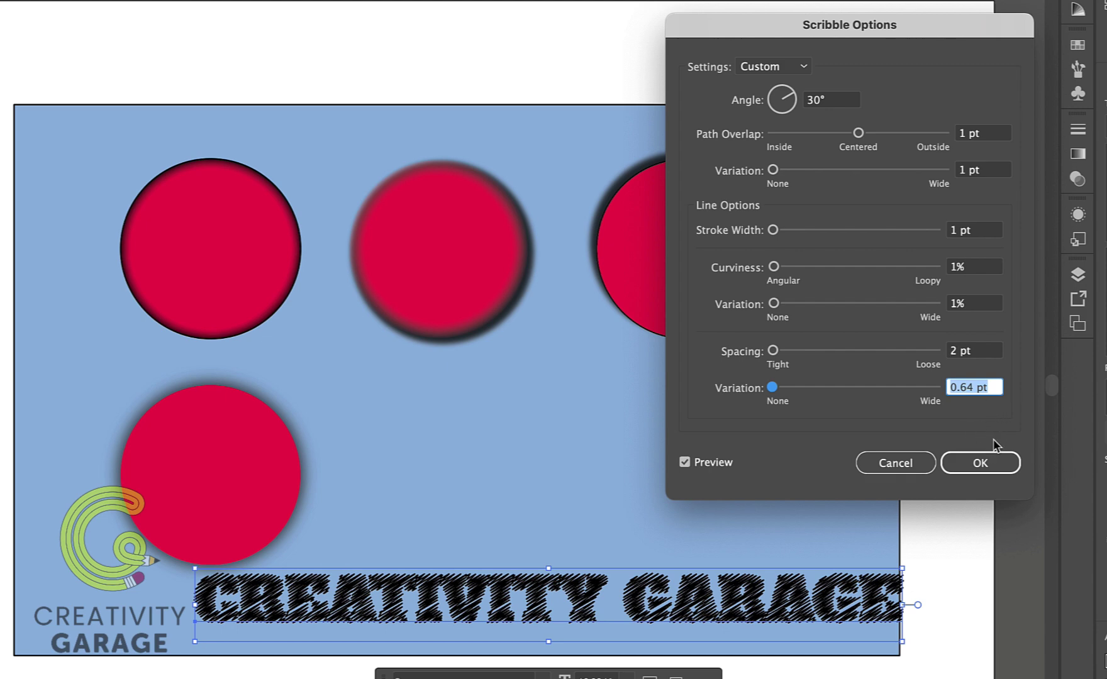
pyautogui.click(979, 464)
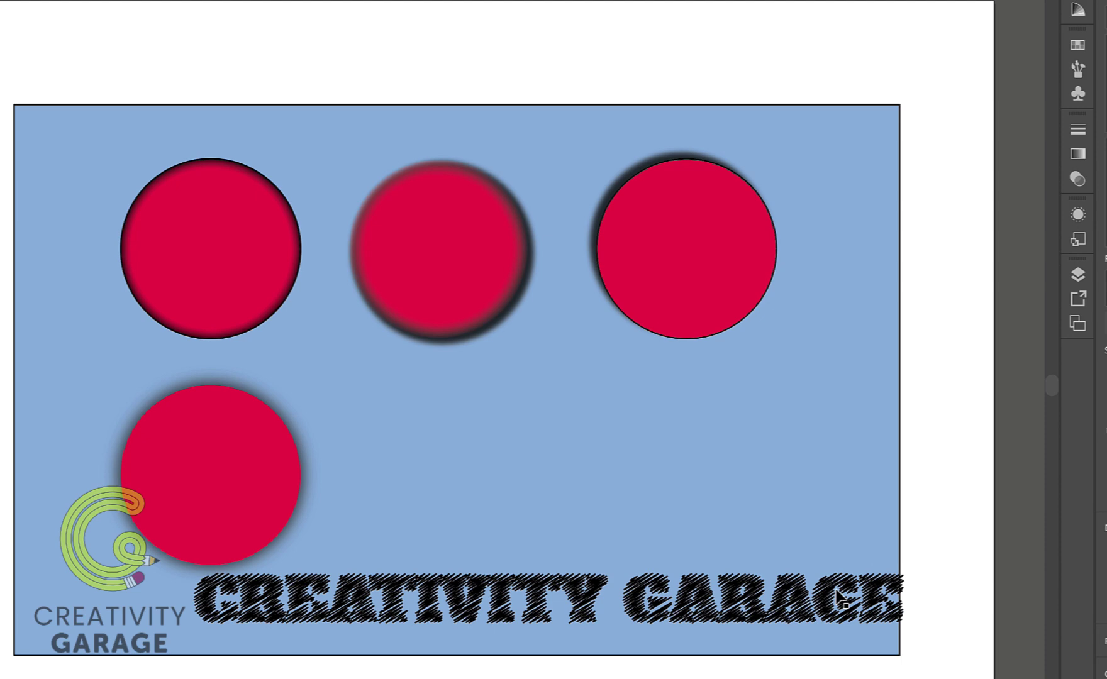
# Step: Drag the scribbled heading up and left beside the lower-left circle, then deselect it
pyautogui.moveTo(837, 595)
pyautogui.mouseDown()
pyautogui.moveTo(840, 563)
pyautogui.moveTo(794, 488)
pyautogui.mouseUp()
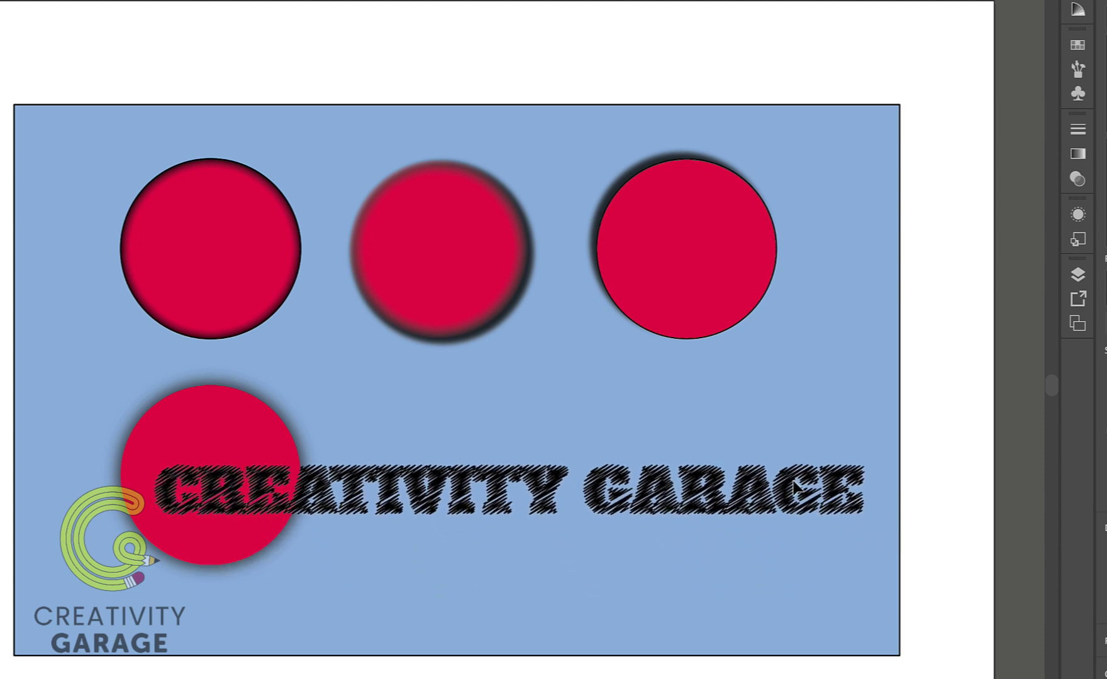
pyautogui.click(959, 516)
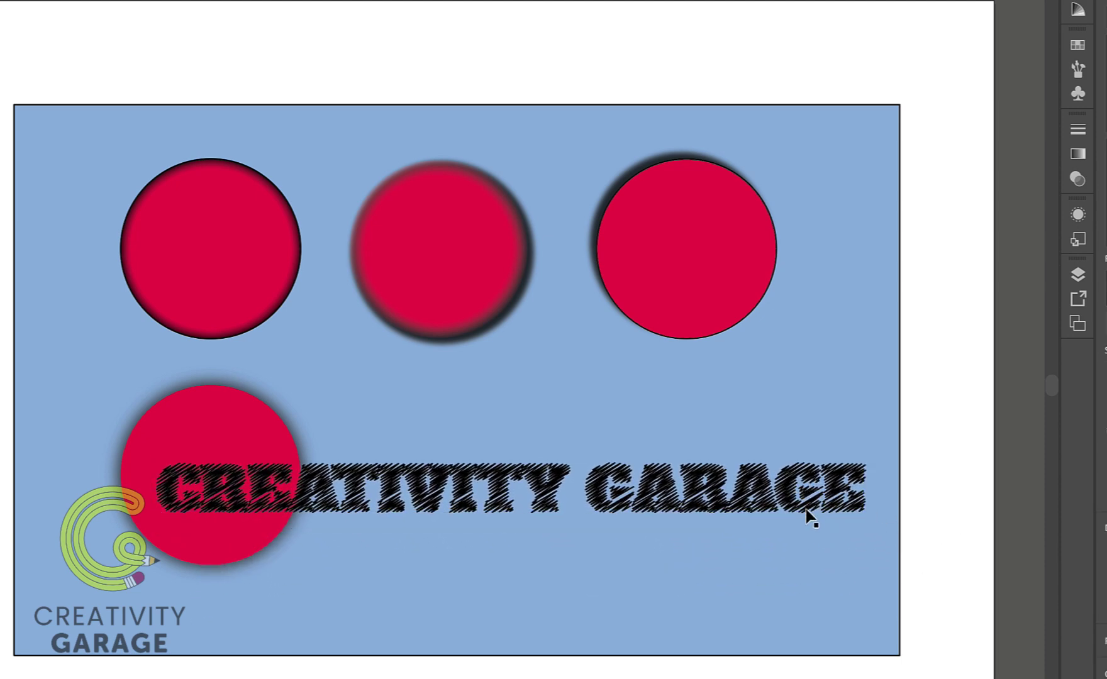